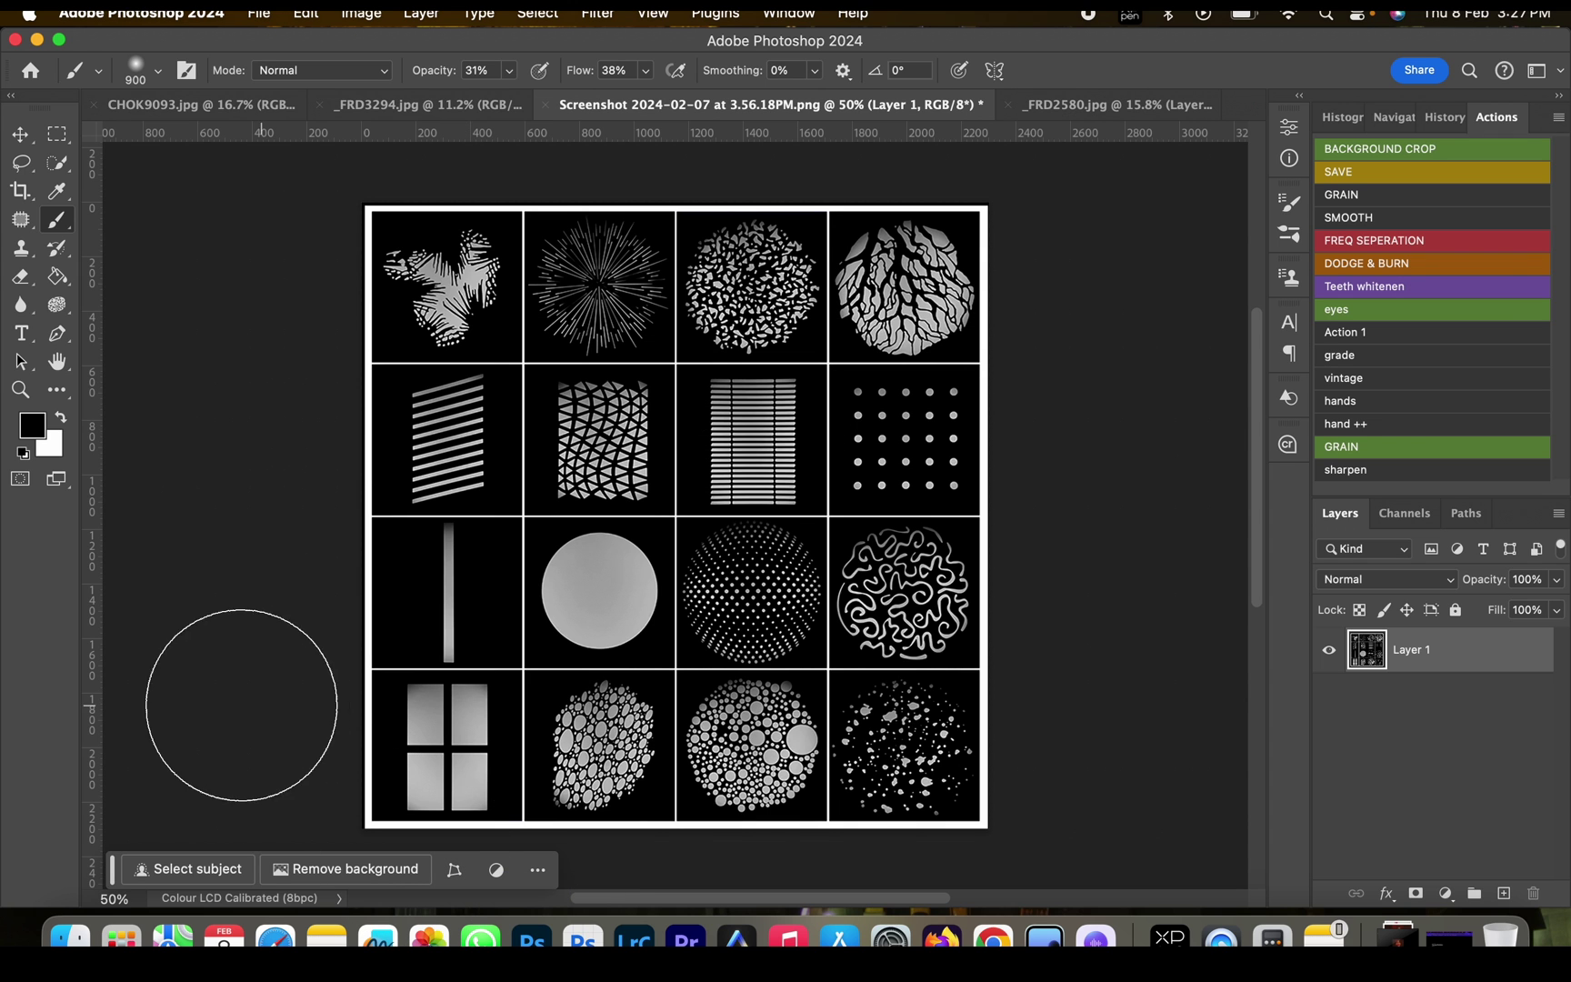
# Step: Bring the gold-dress portrait document to the front
pyautogui.click(227, 111)
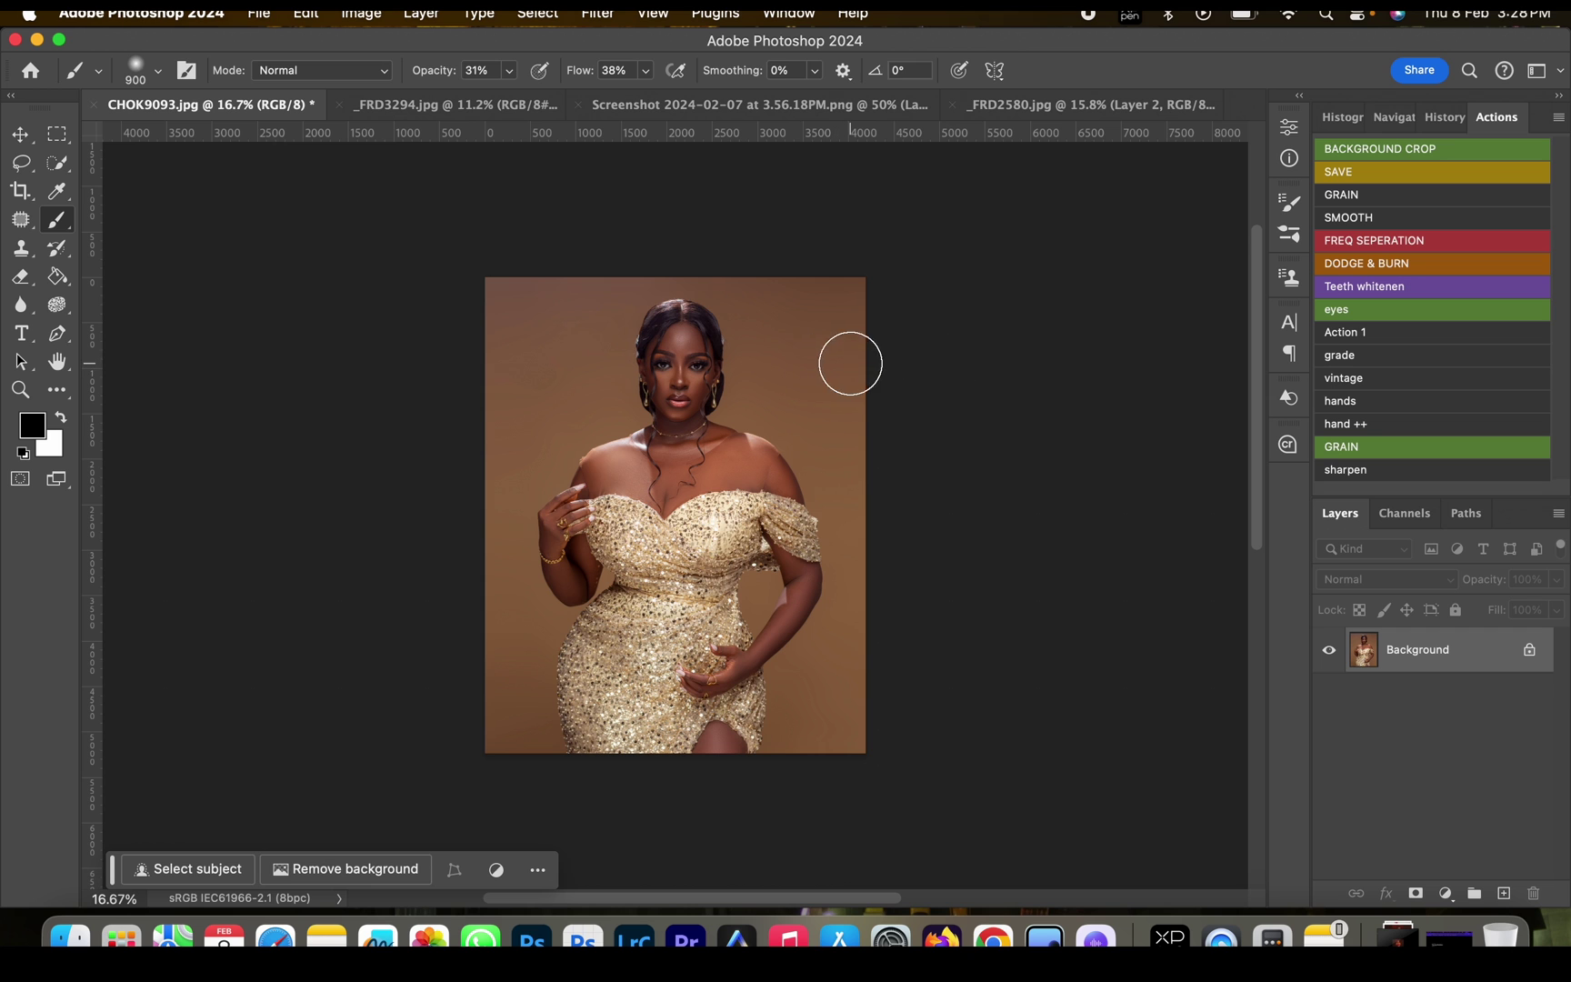
pyautogui.press('v')
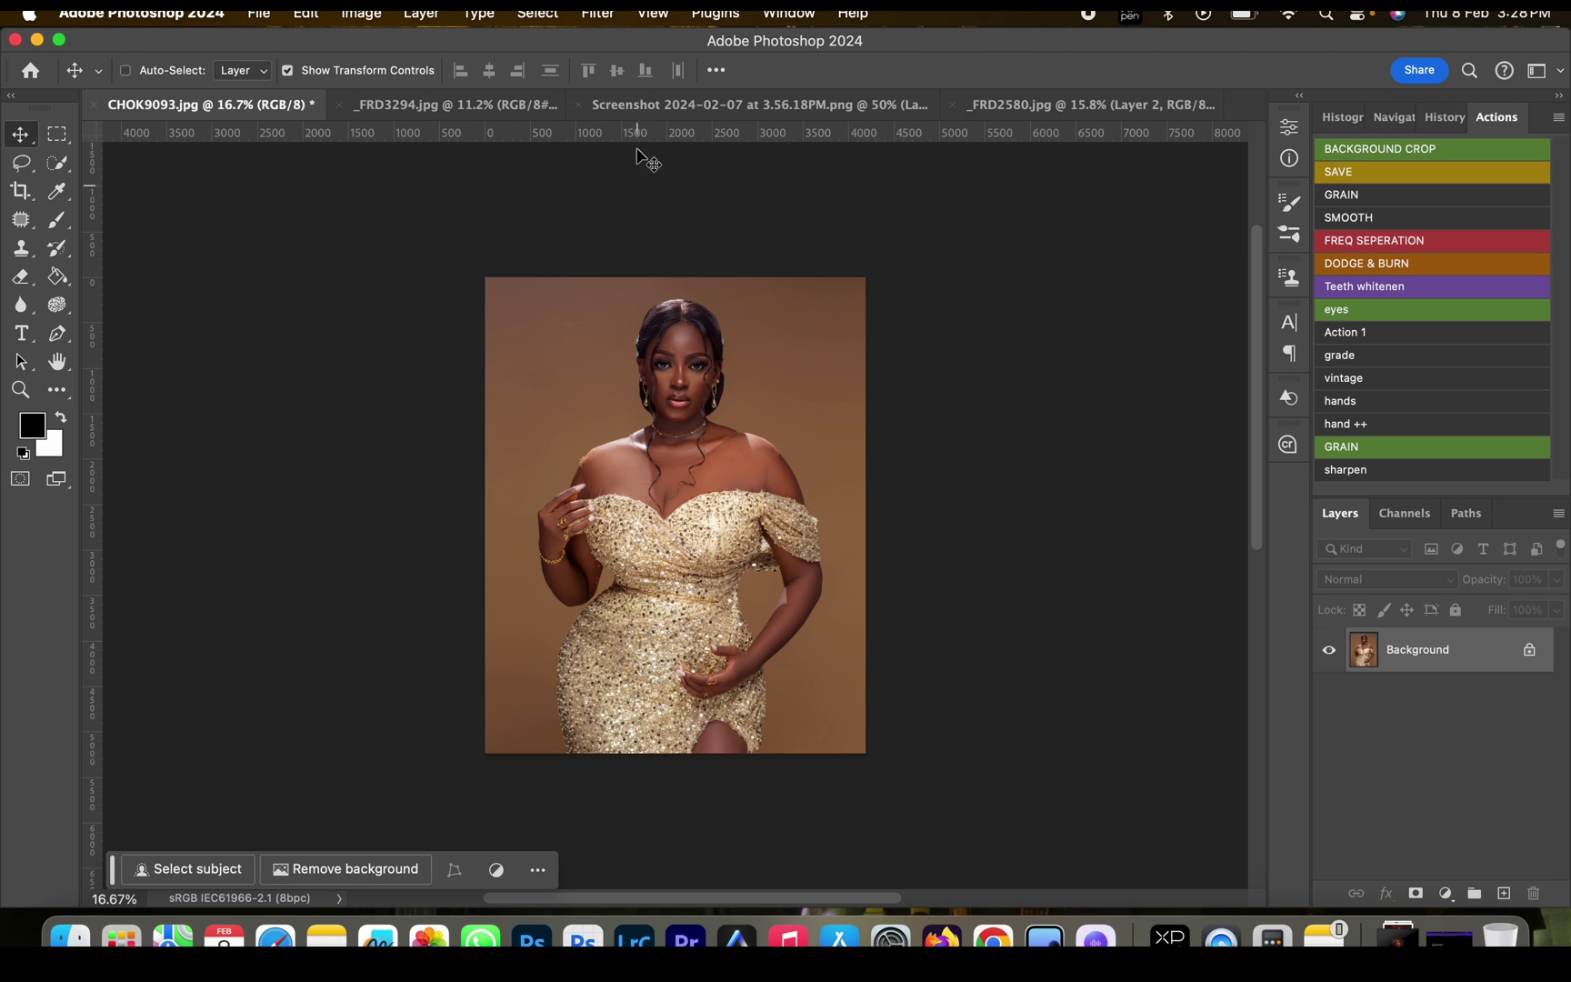
pyautogui.click(658, 107)
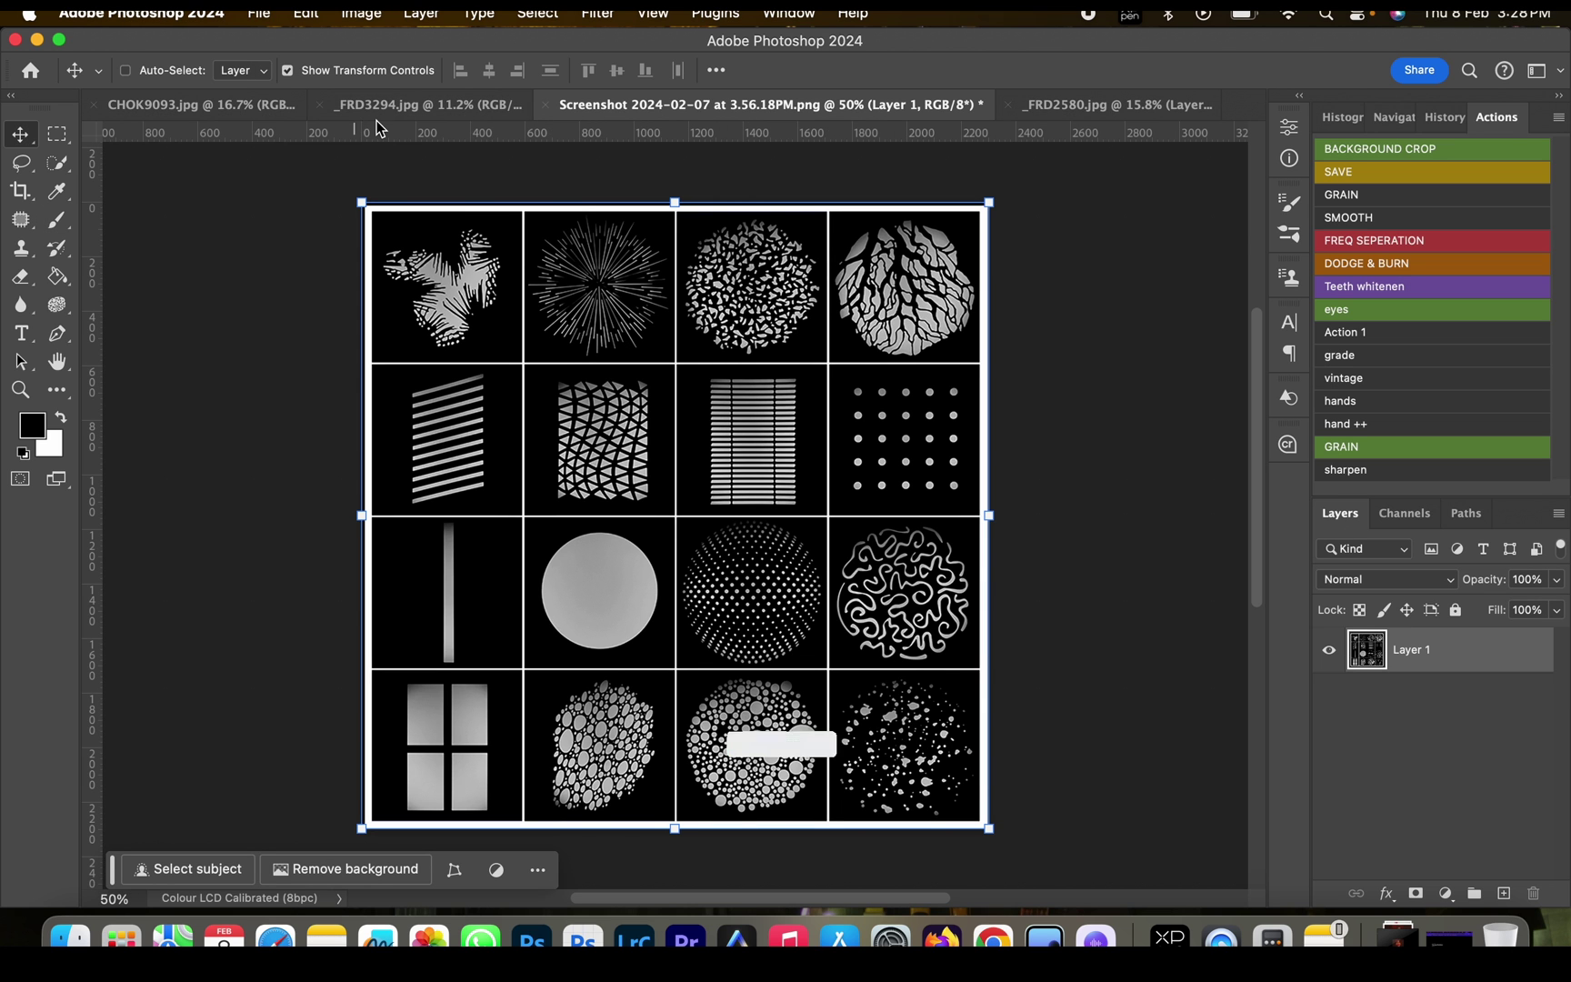
pyautogui.click(257, 107)
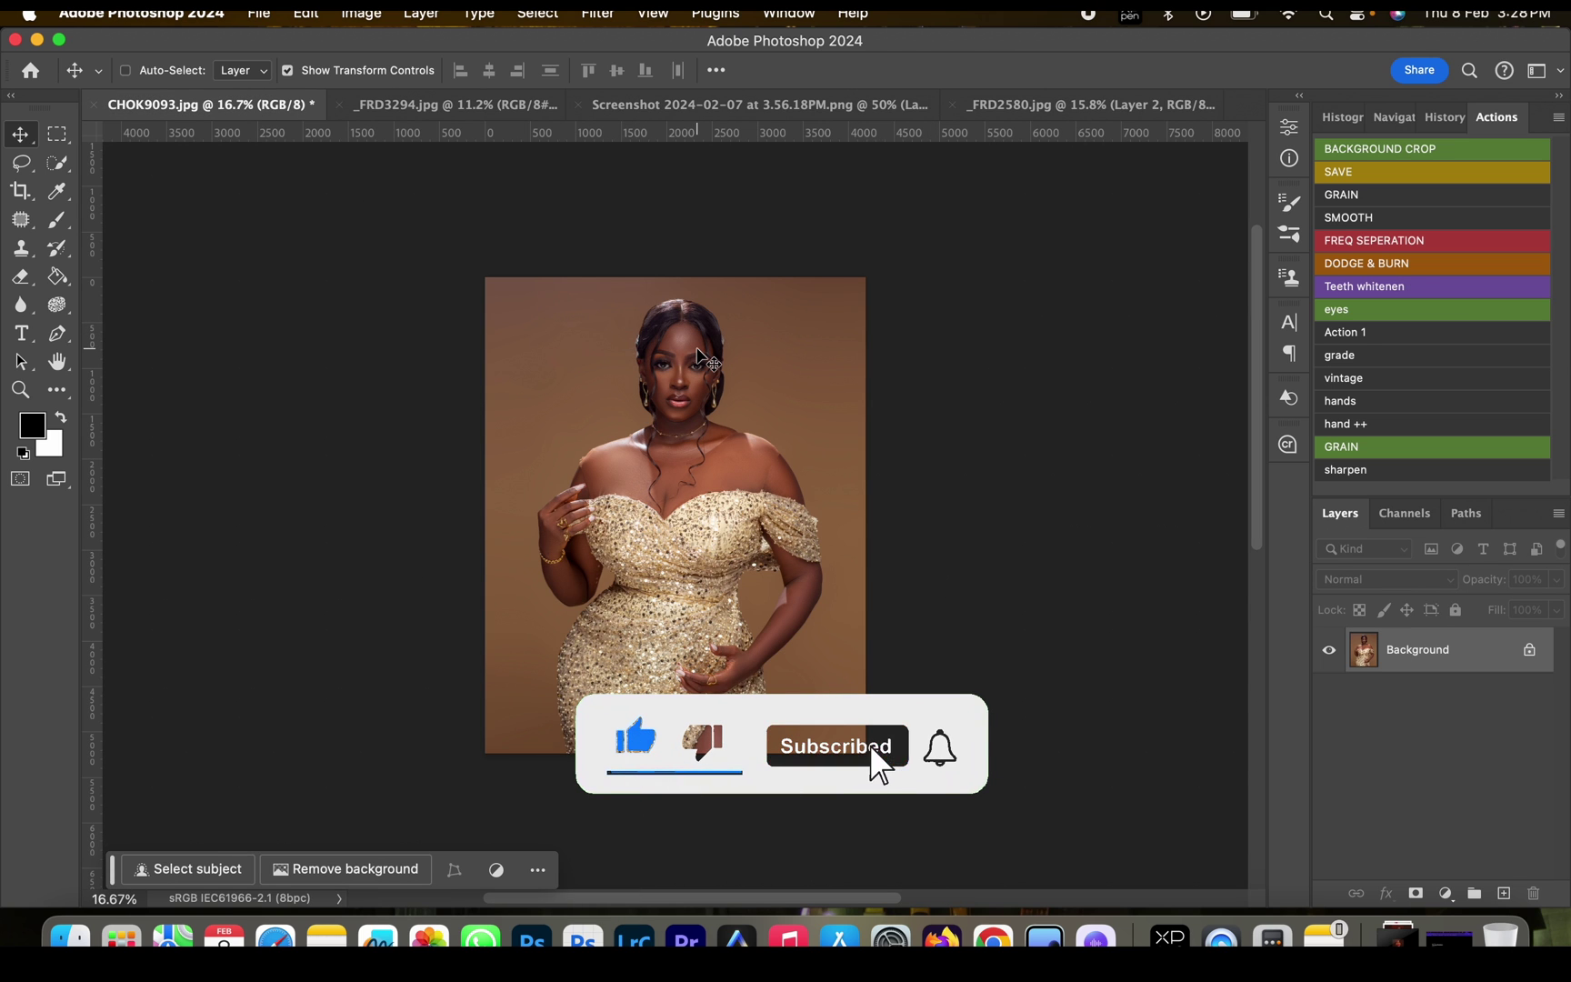
# Step: Expand the 4:5 crop to 5065 × 6330 px, centre the photo, and commit with Generative Expand
pyautogui.press('c')
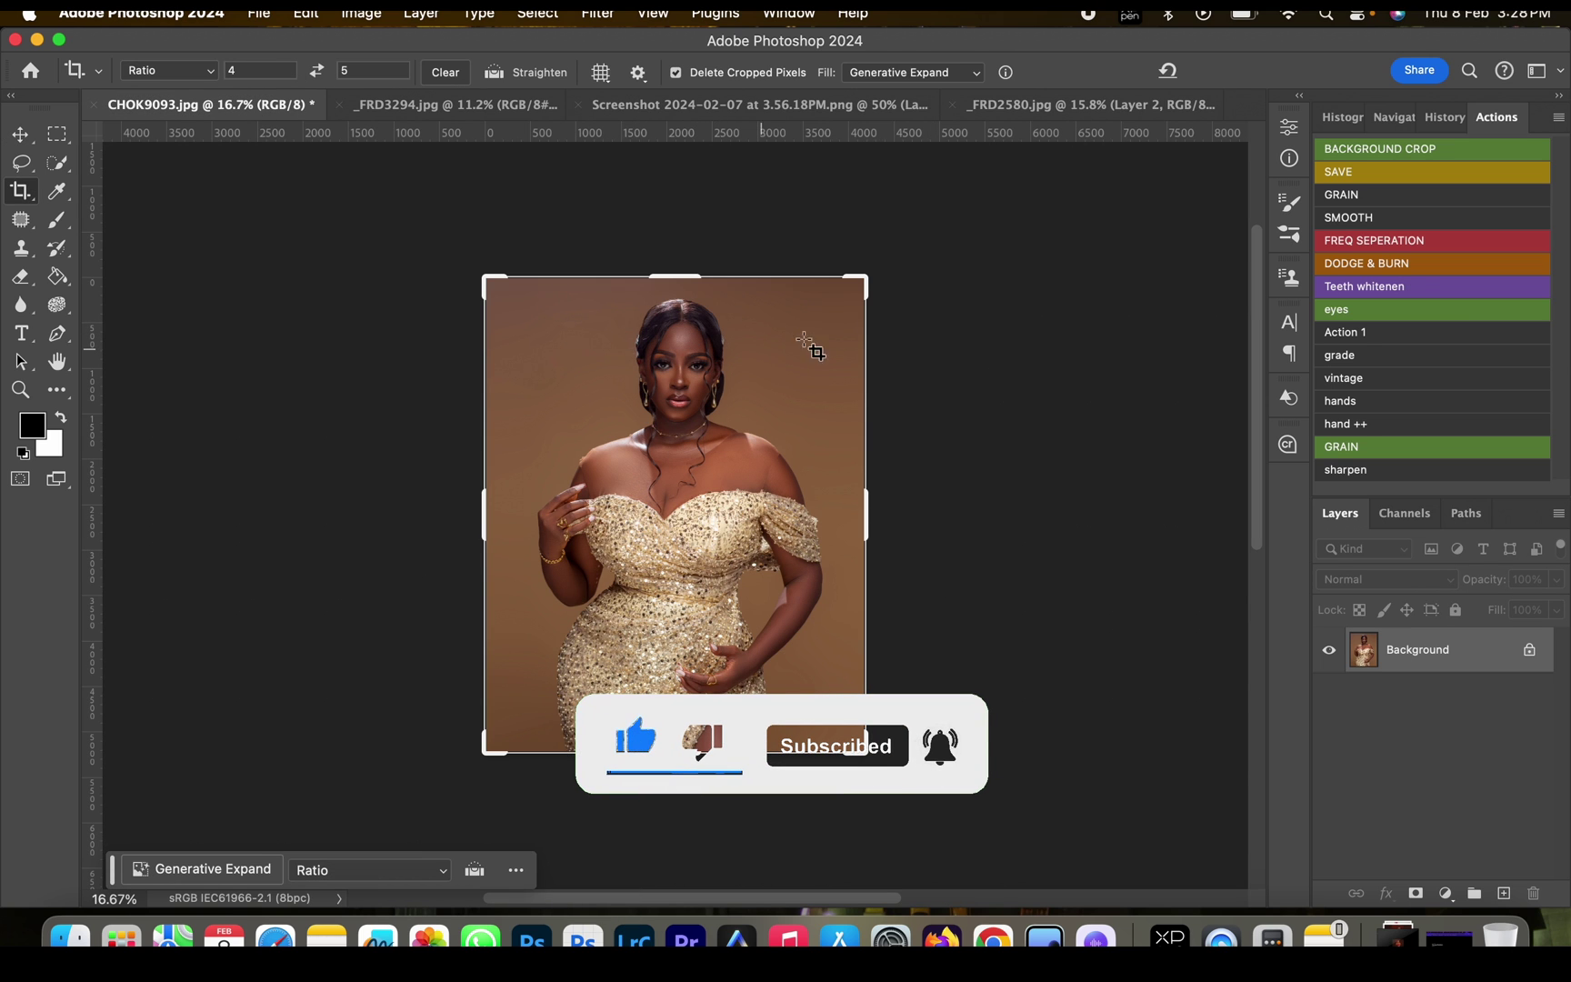
pyautogui.moveTo(862, 285); pyautogui.dragTo(901, 232)
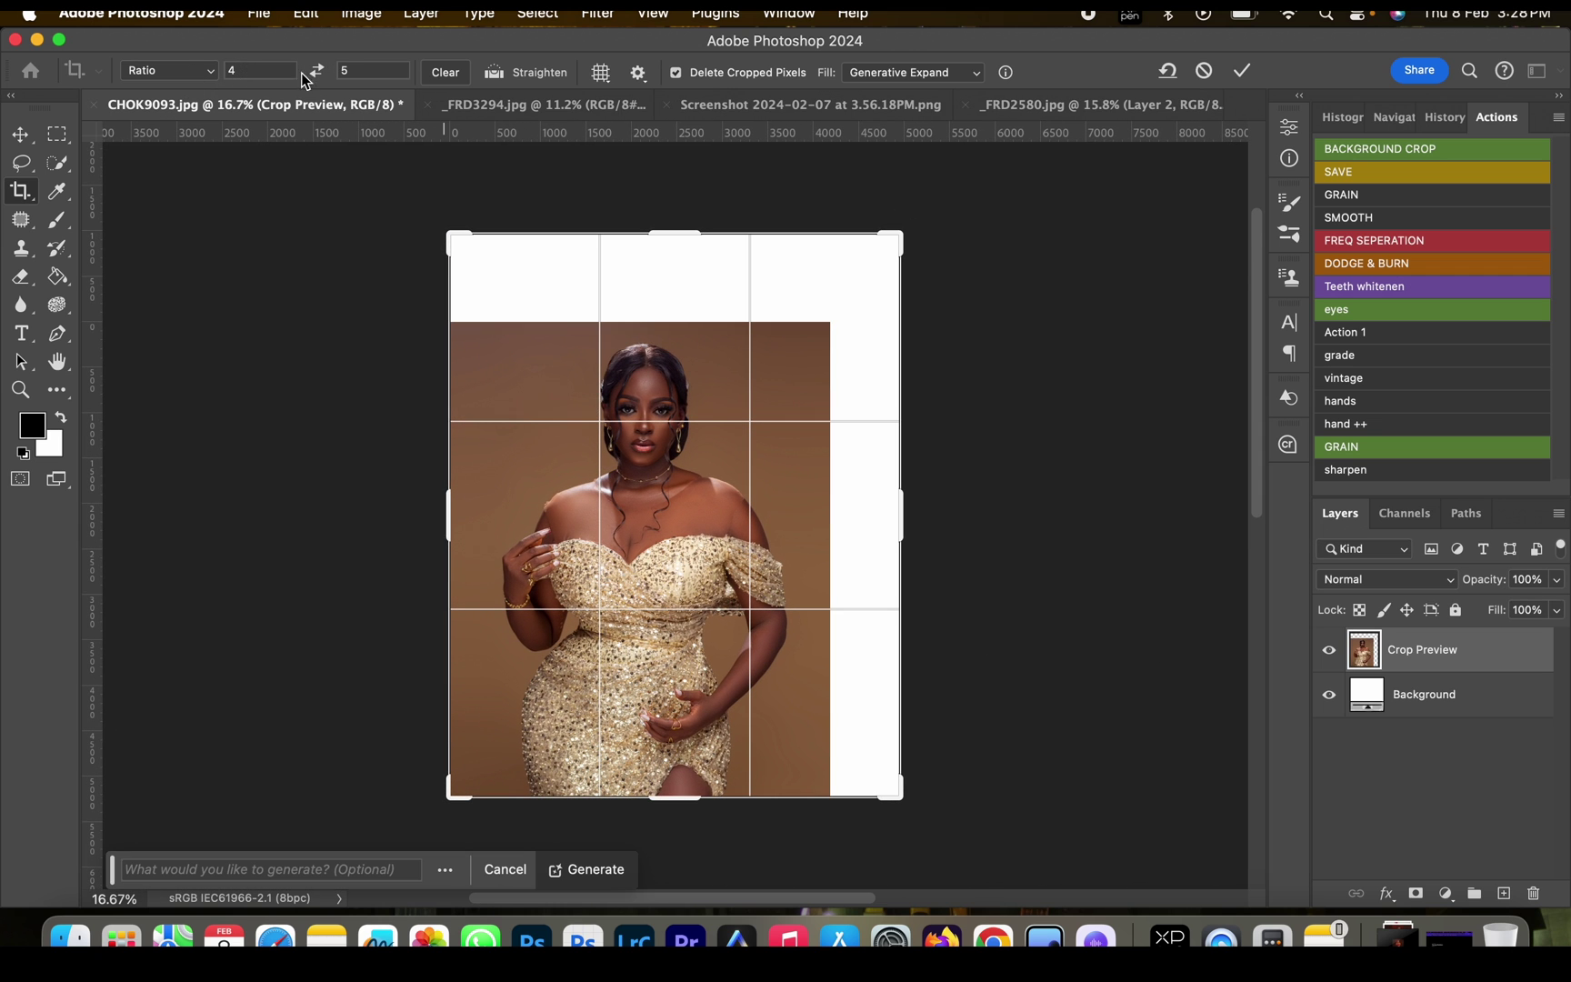
pyautogui.moveTo(748, 543)
pyautogui.mouseDown()
pyautogui.moveTo(720, 536)
pyautogui.moveTo(748, 540)
pyautogui.mouseUp()
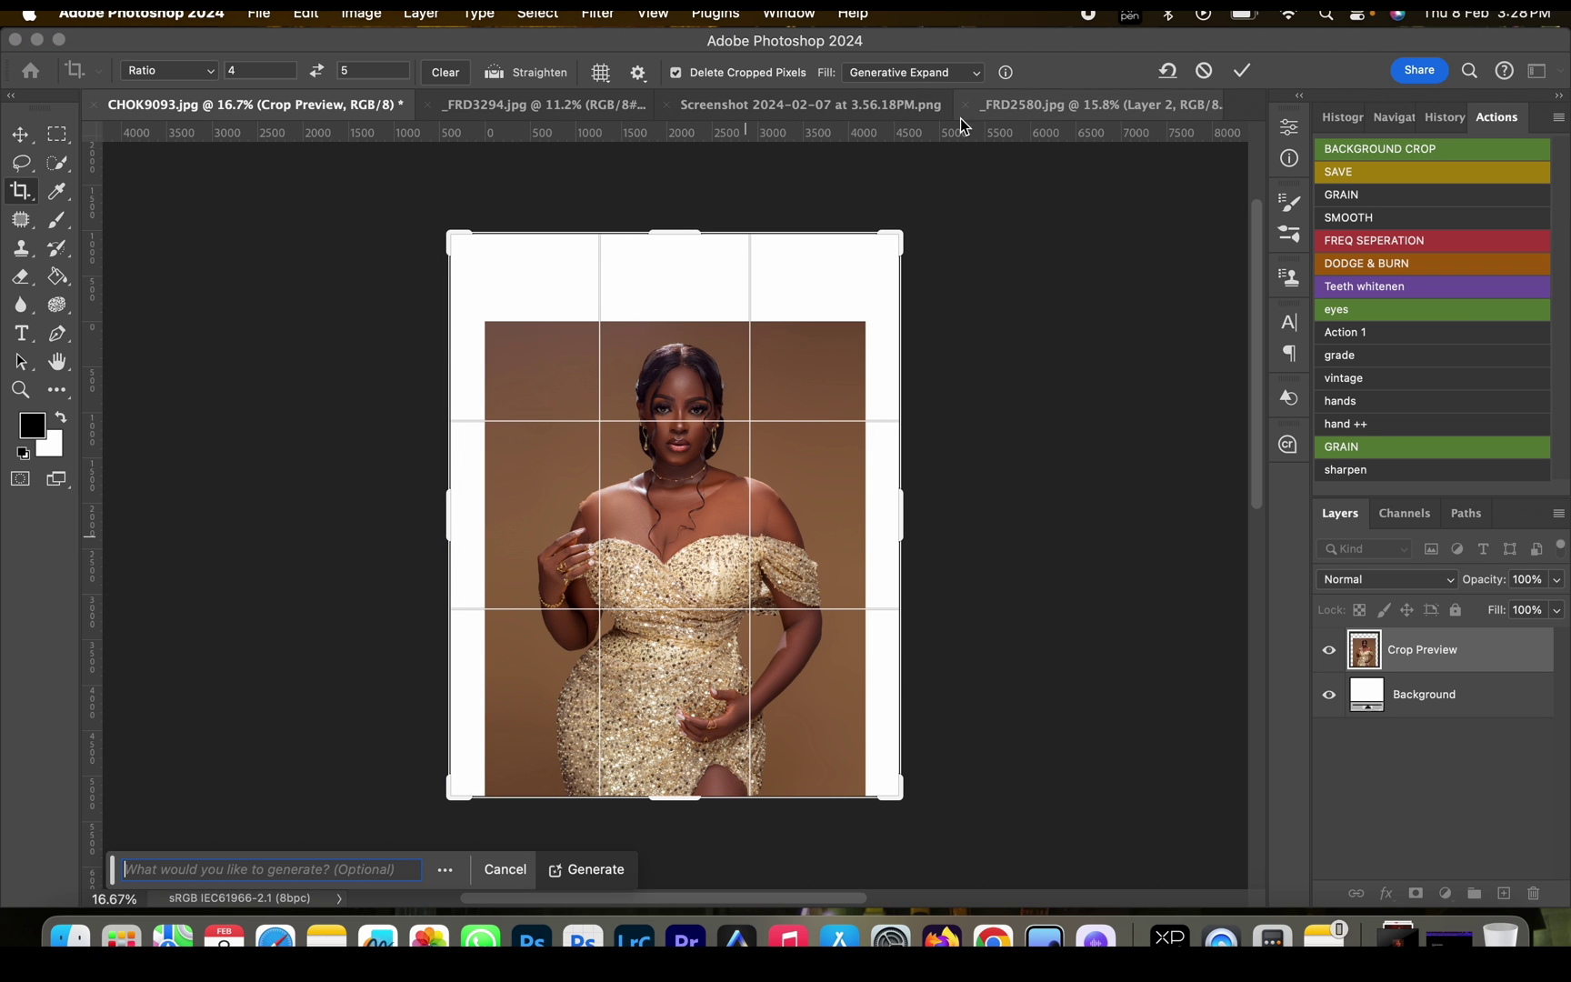
pyautogui.moveTo(900, 233); pyautogui.dragTo(904, 229)
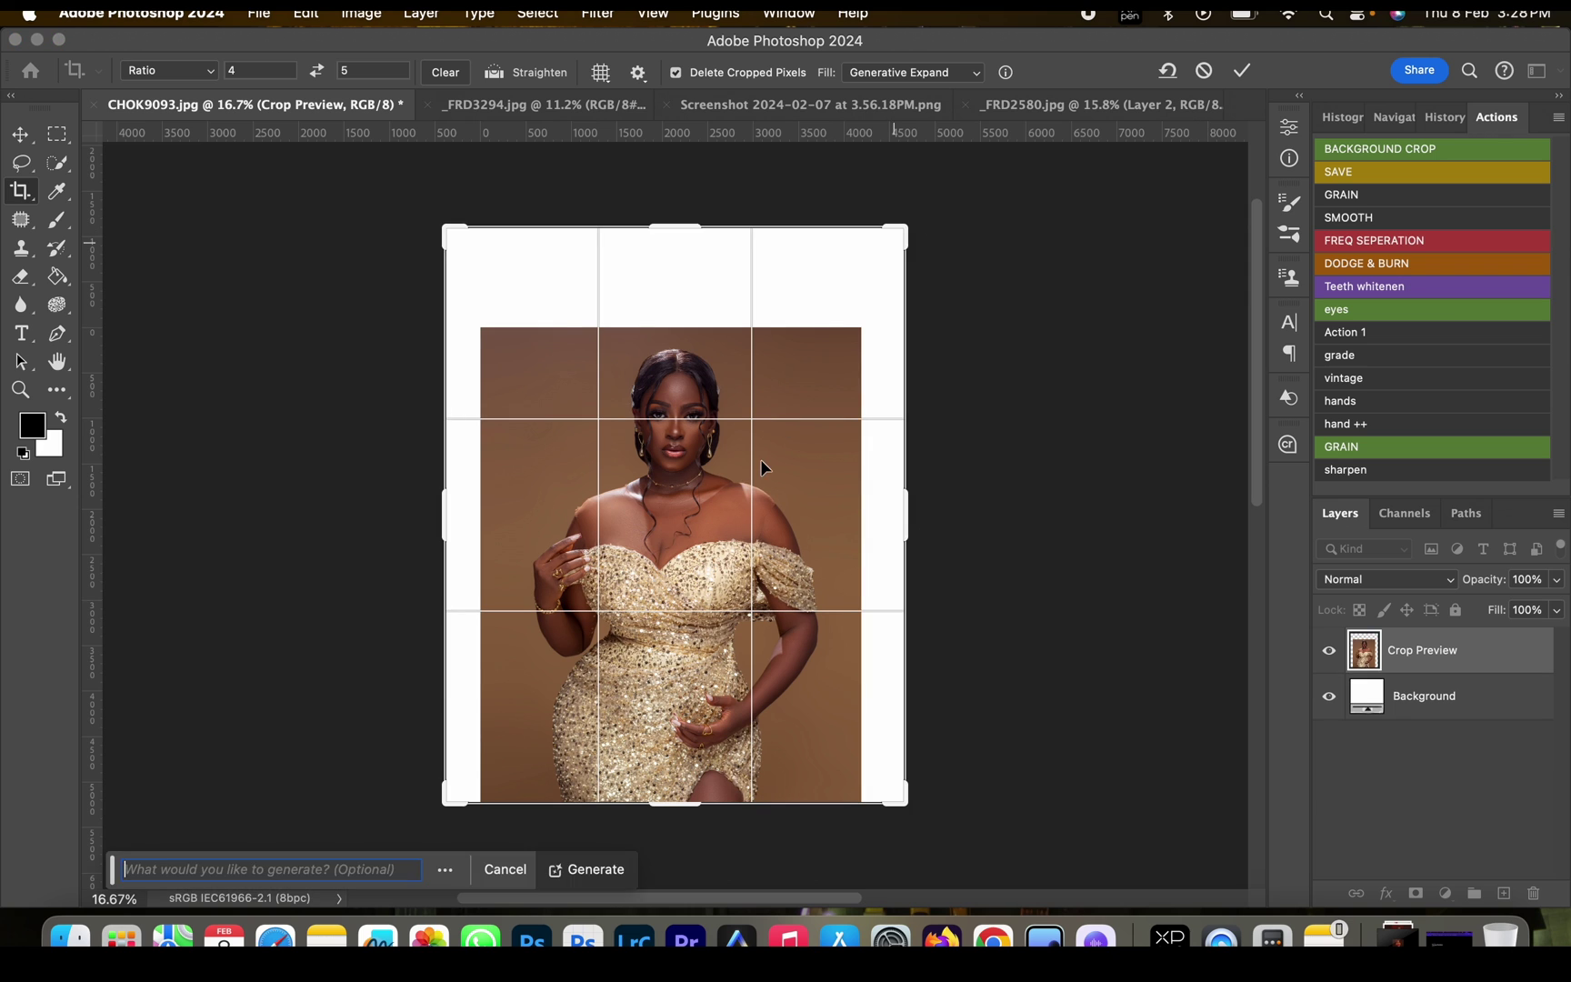
pyautogui.moveTo(760, 459); pyautogui.dragTo(770, 468)
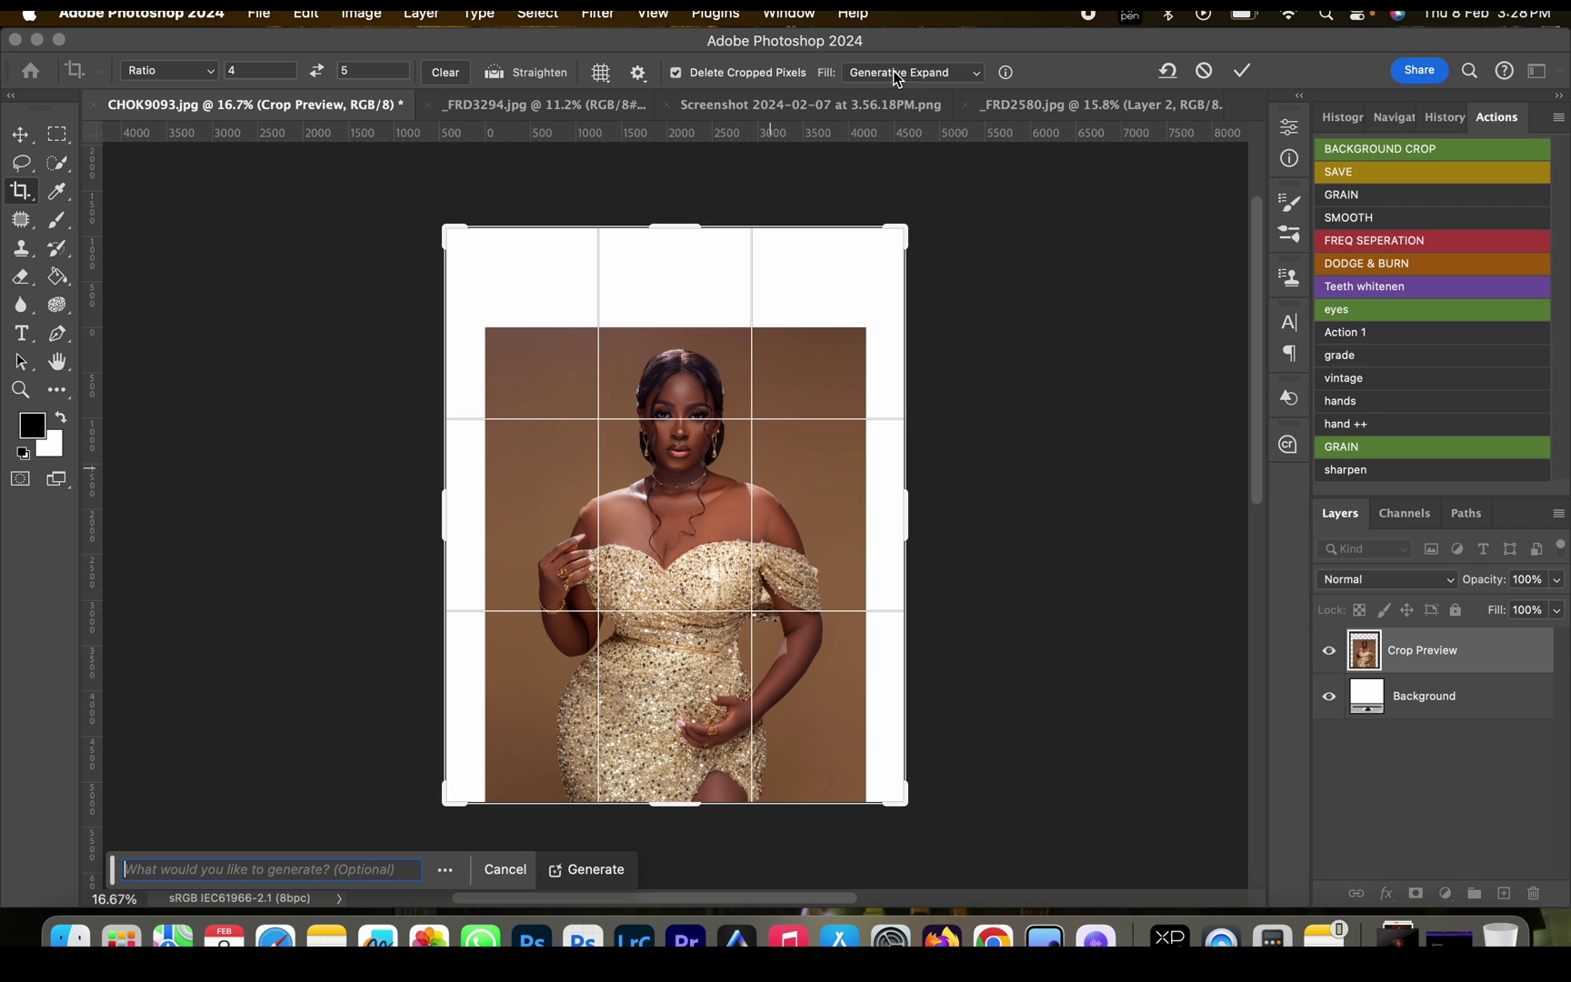
pyautogui.click(932, 73)
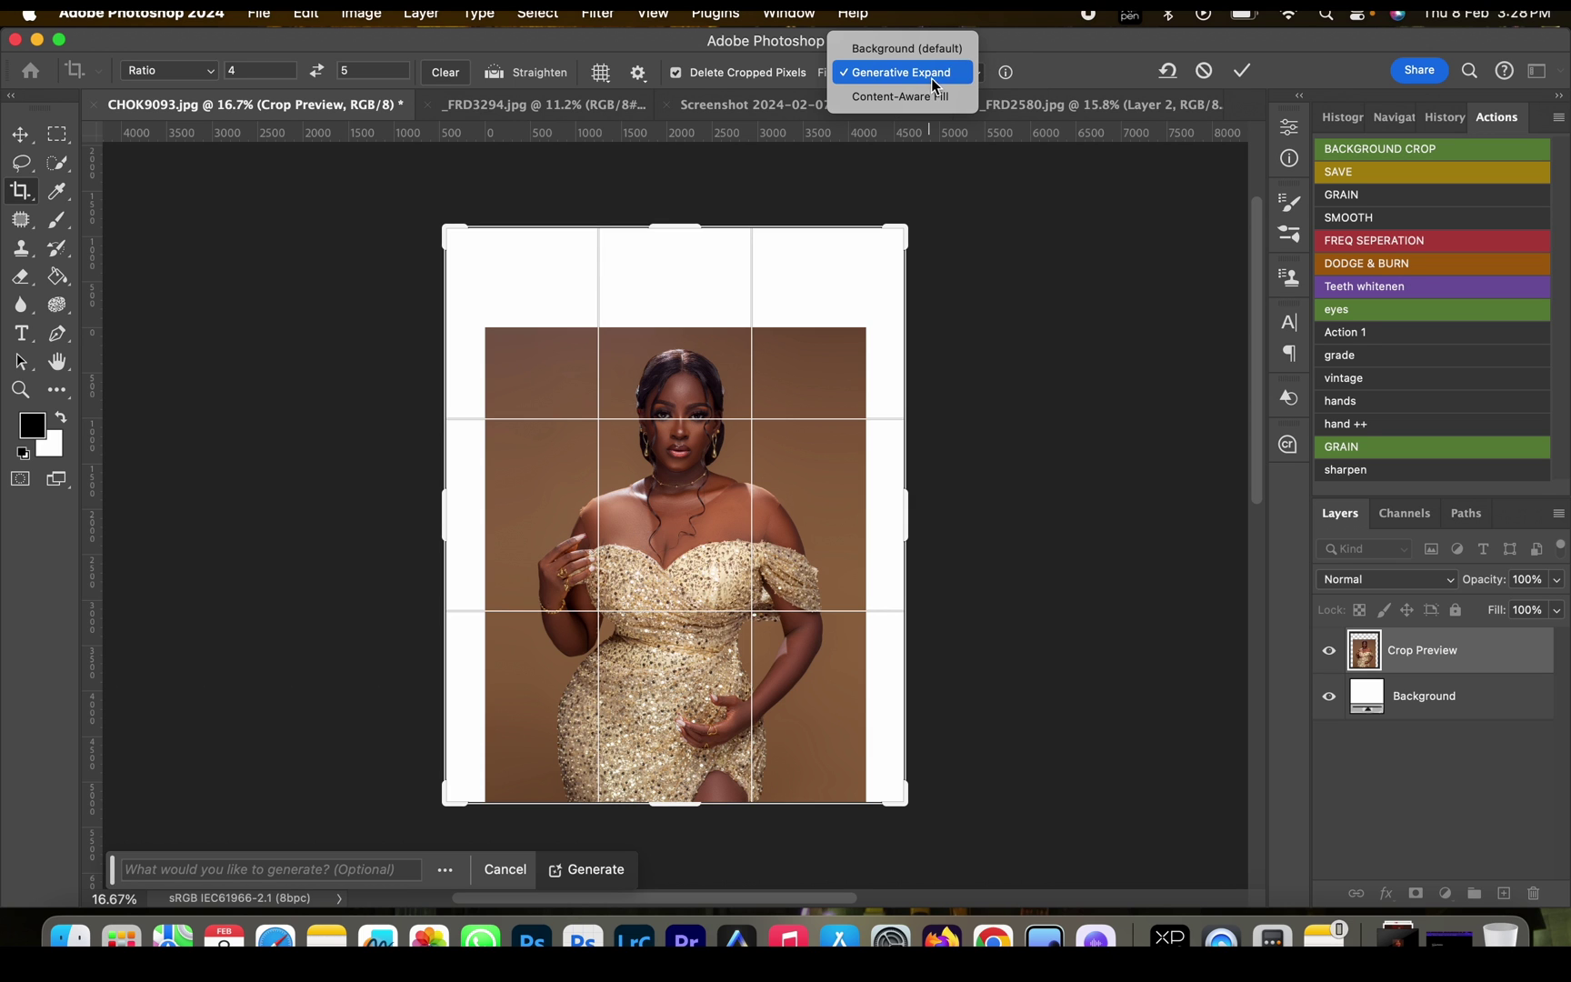
pyautogui.click(1239, 75)
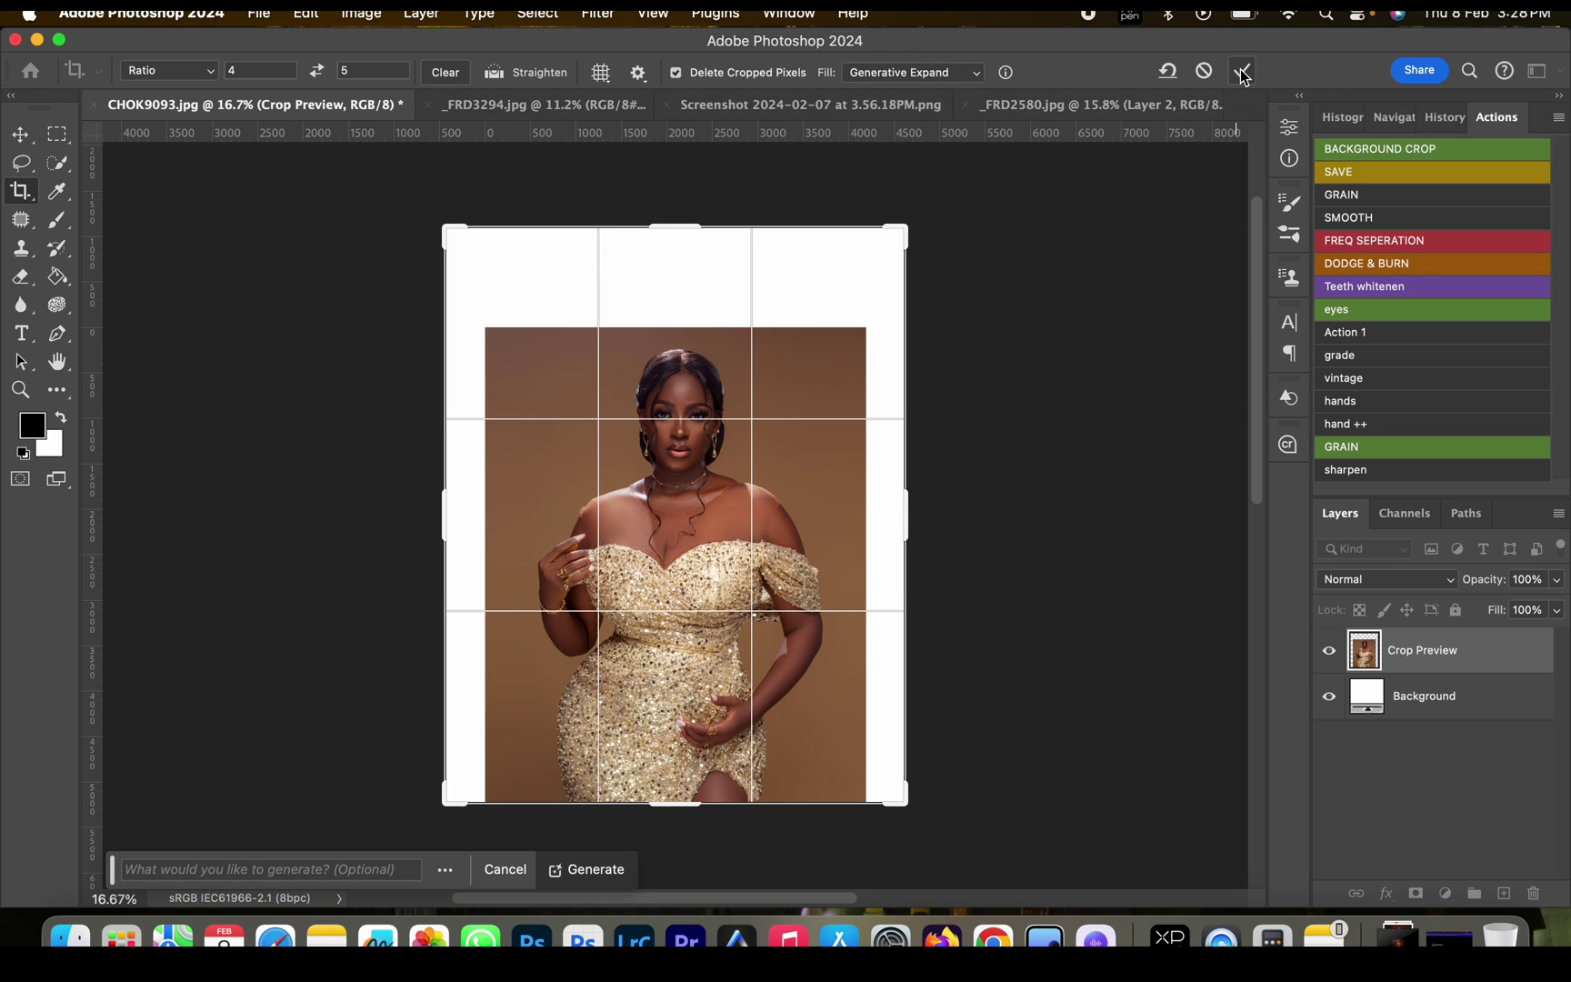
pyautogui.click(1242, 73)
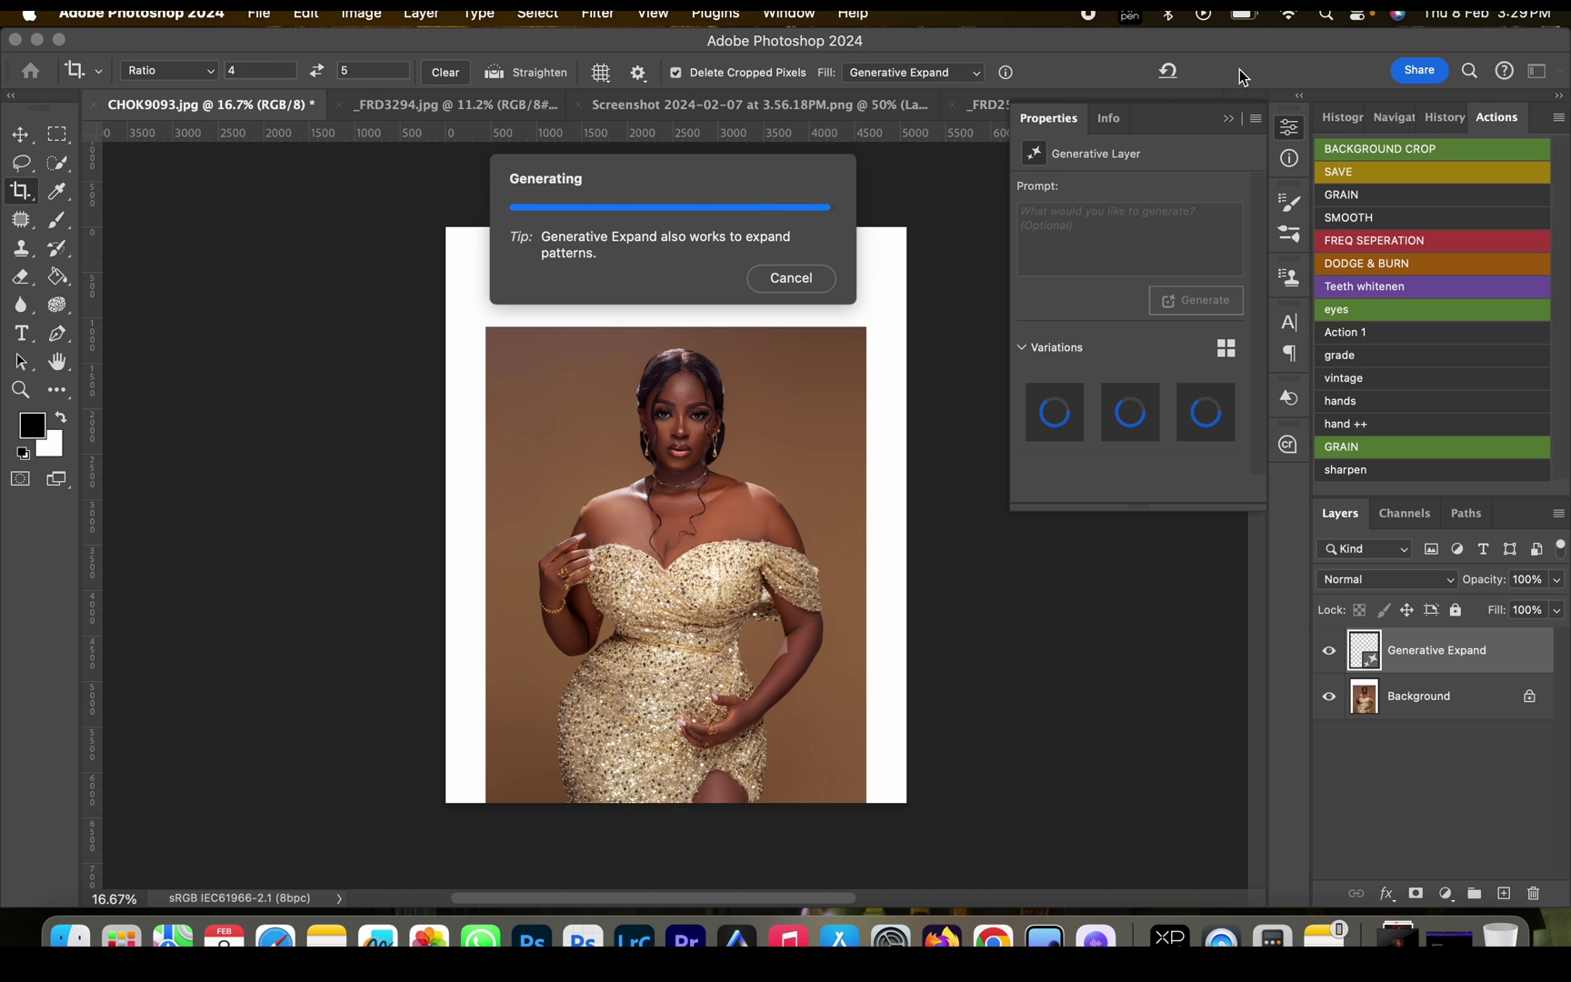
# Step: Merge the Generative Expand layer into Background and duplicate the result as Layer 1
pyautogui.press('z')
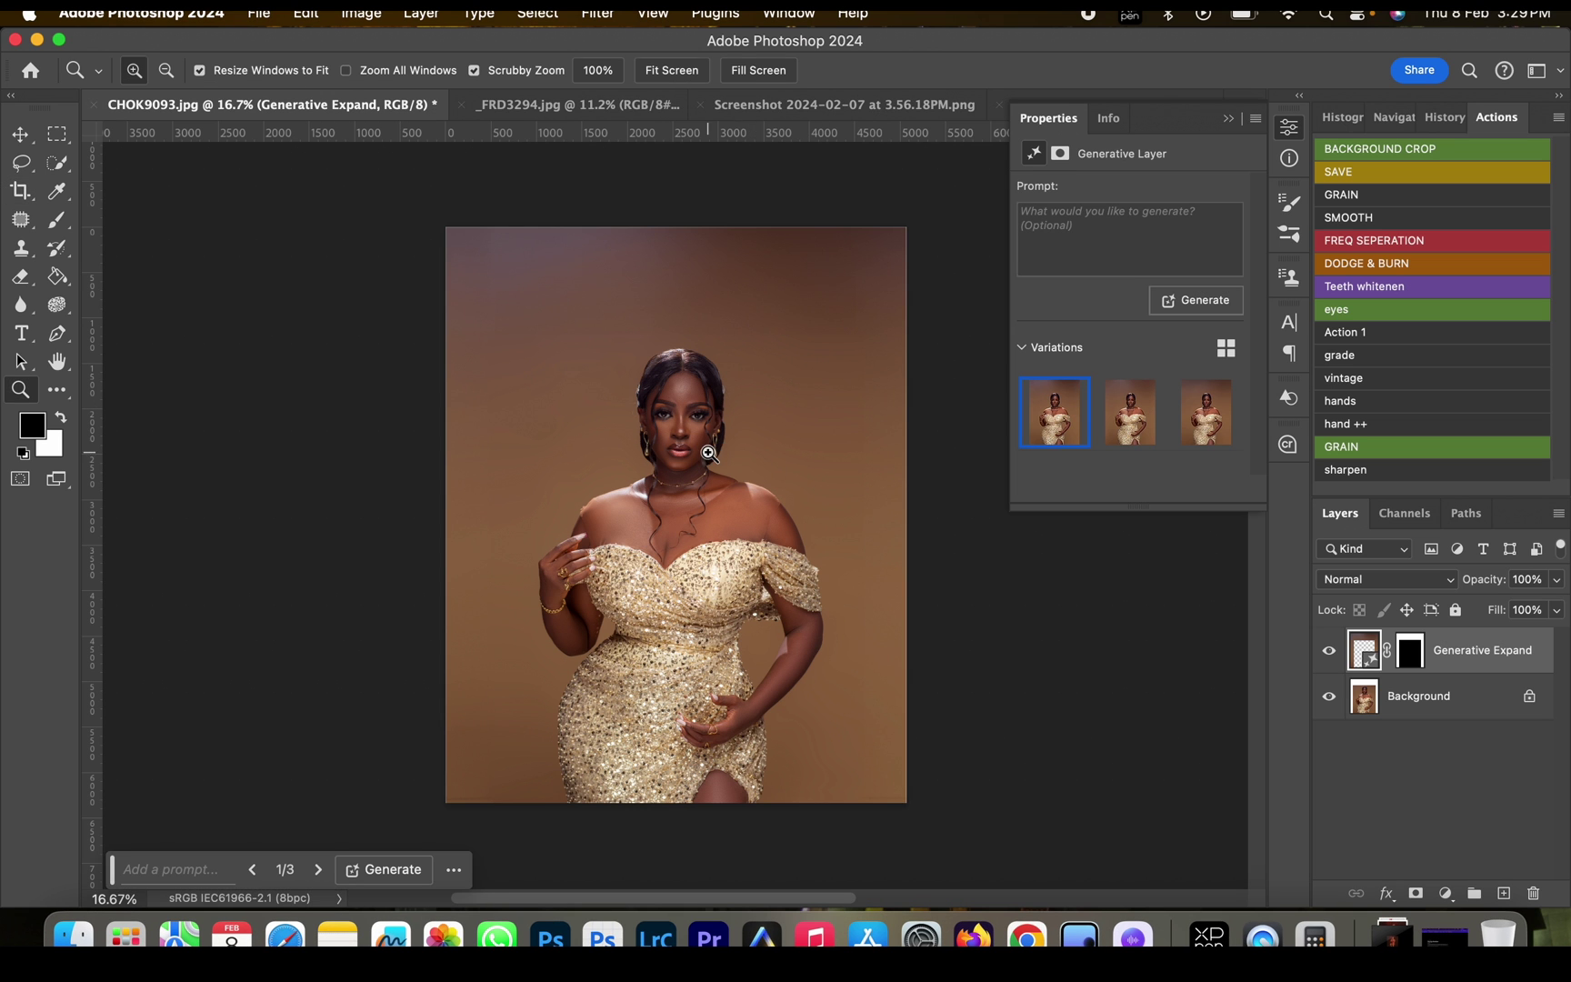
pyautogui.scroll(3, 782, 443)
pyautogui.scroll(-4, 782, 443)
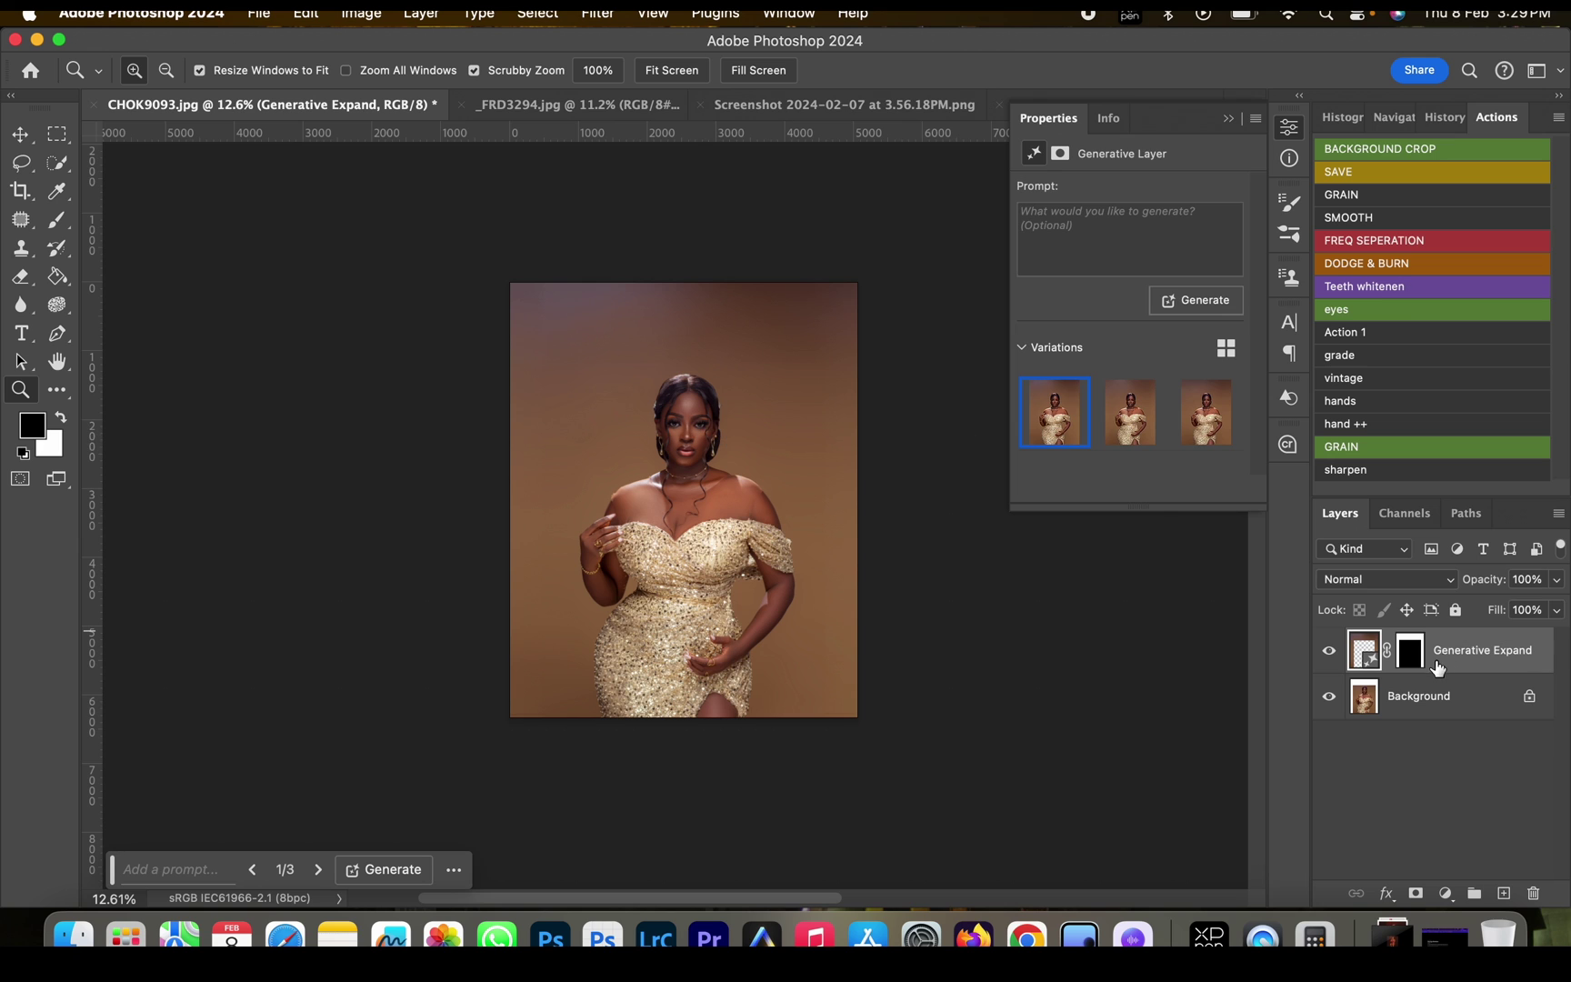
pyautogui.press('super+e')
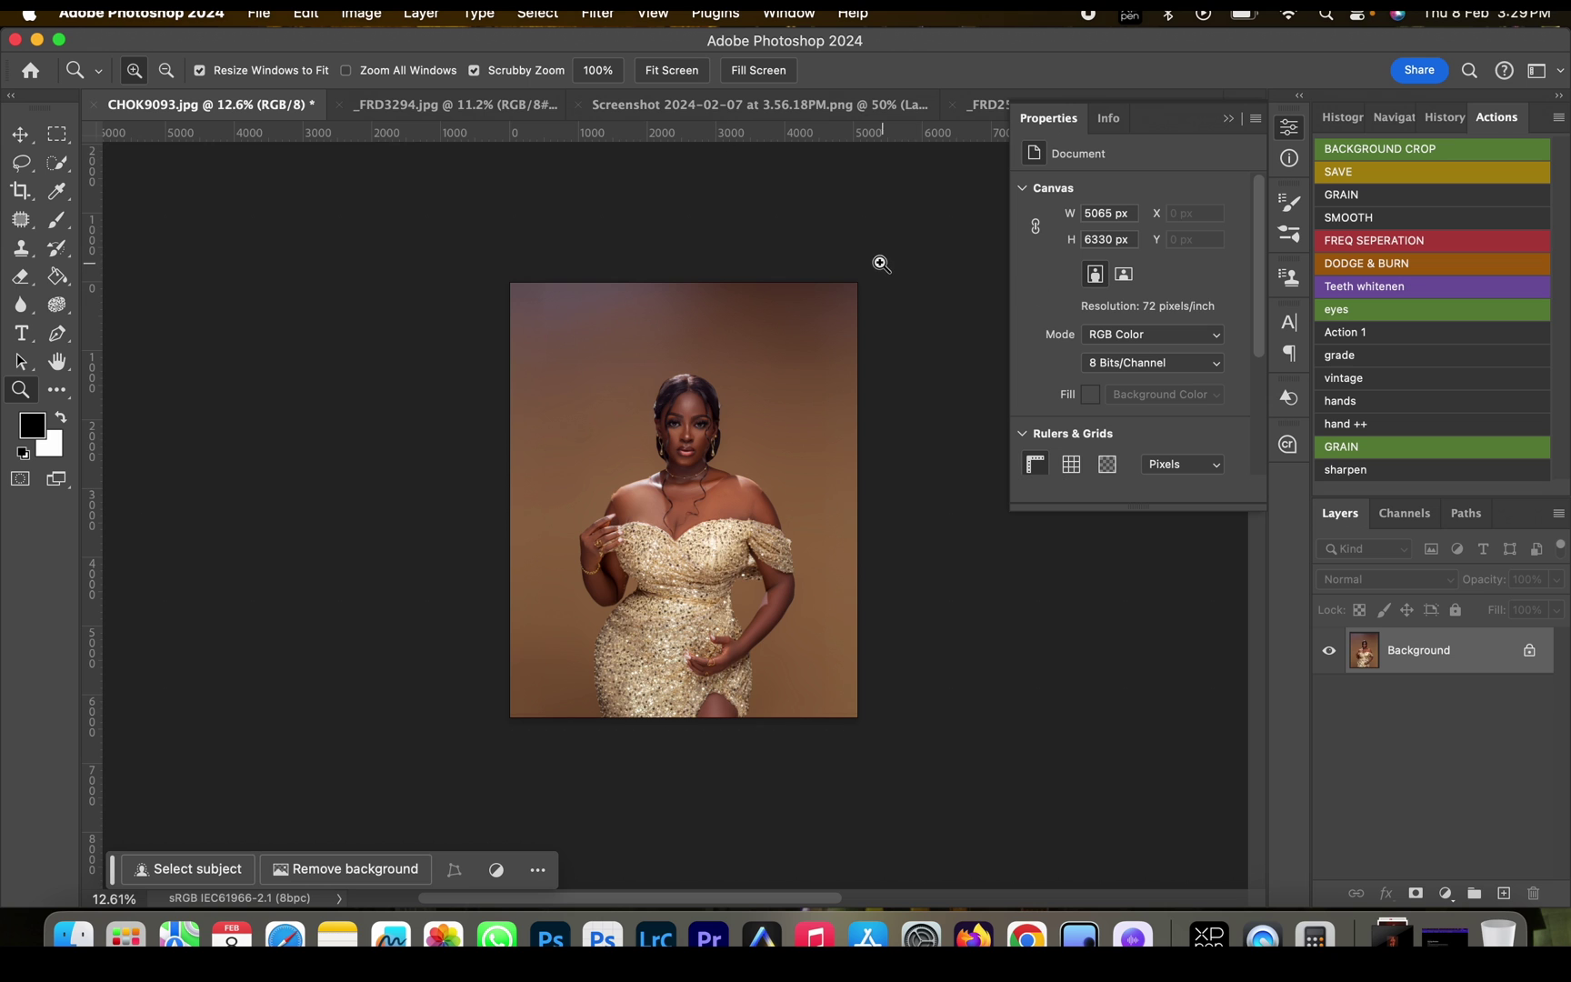
pyautogui.press('super+j')
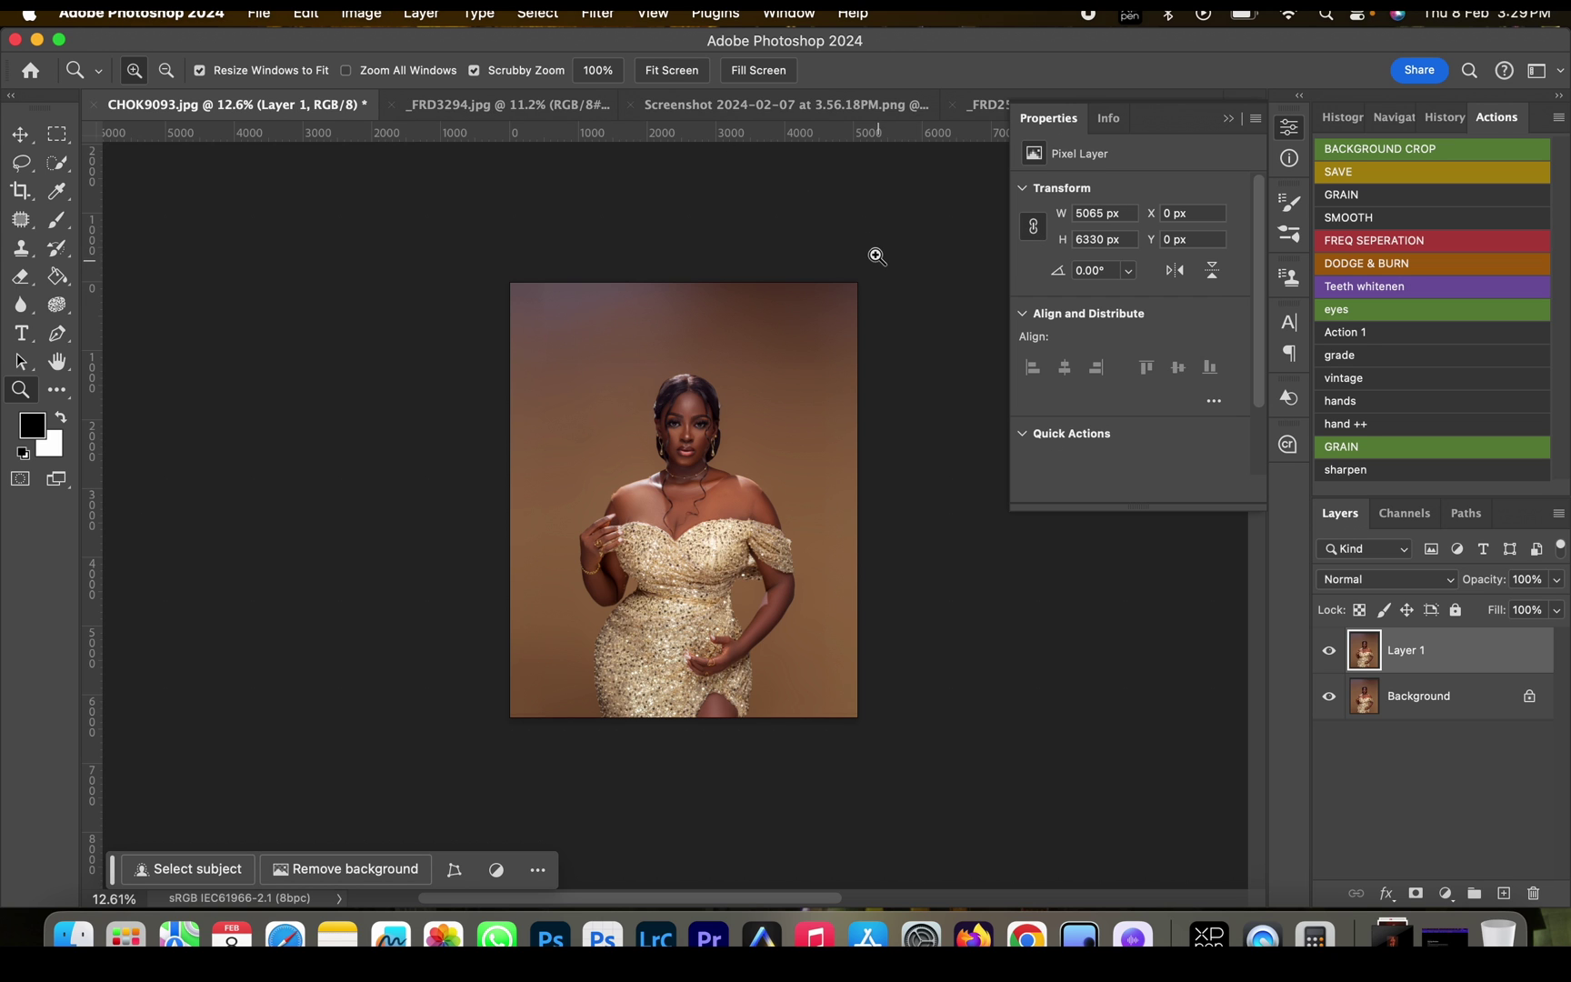
# Step: Select the woman as subject, invert the selection, and cut the background from Layer 1
pyautogui.click(554, 22)
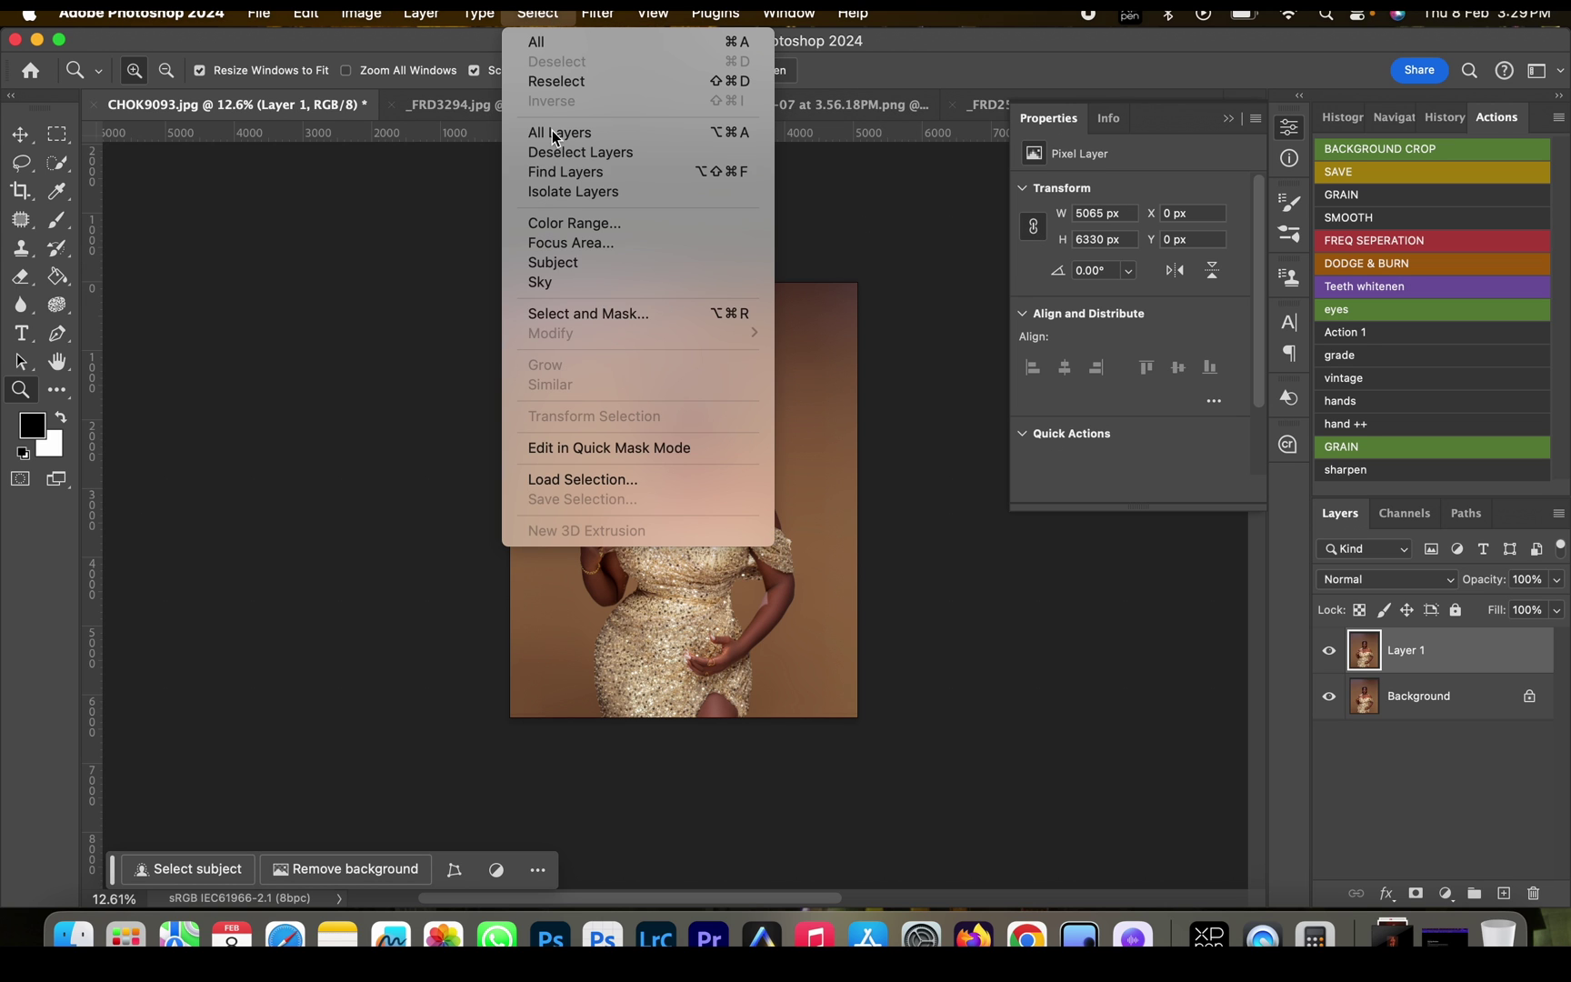
pyautogui.click(577, 261)
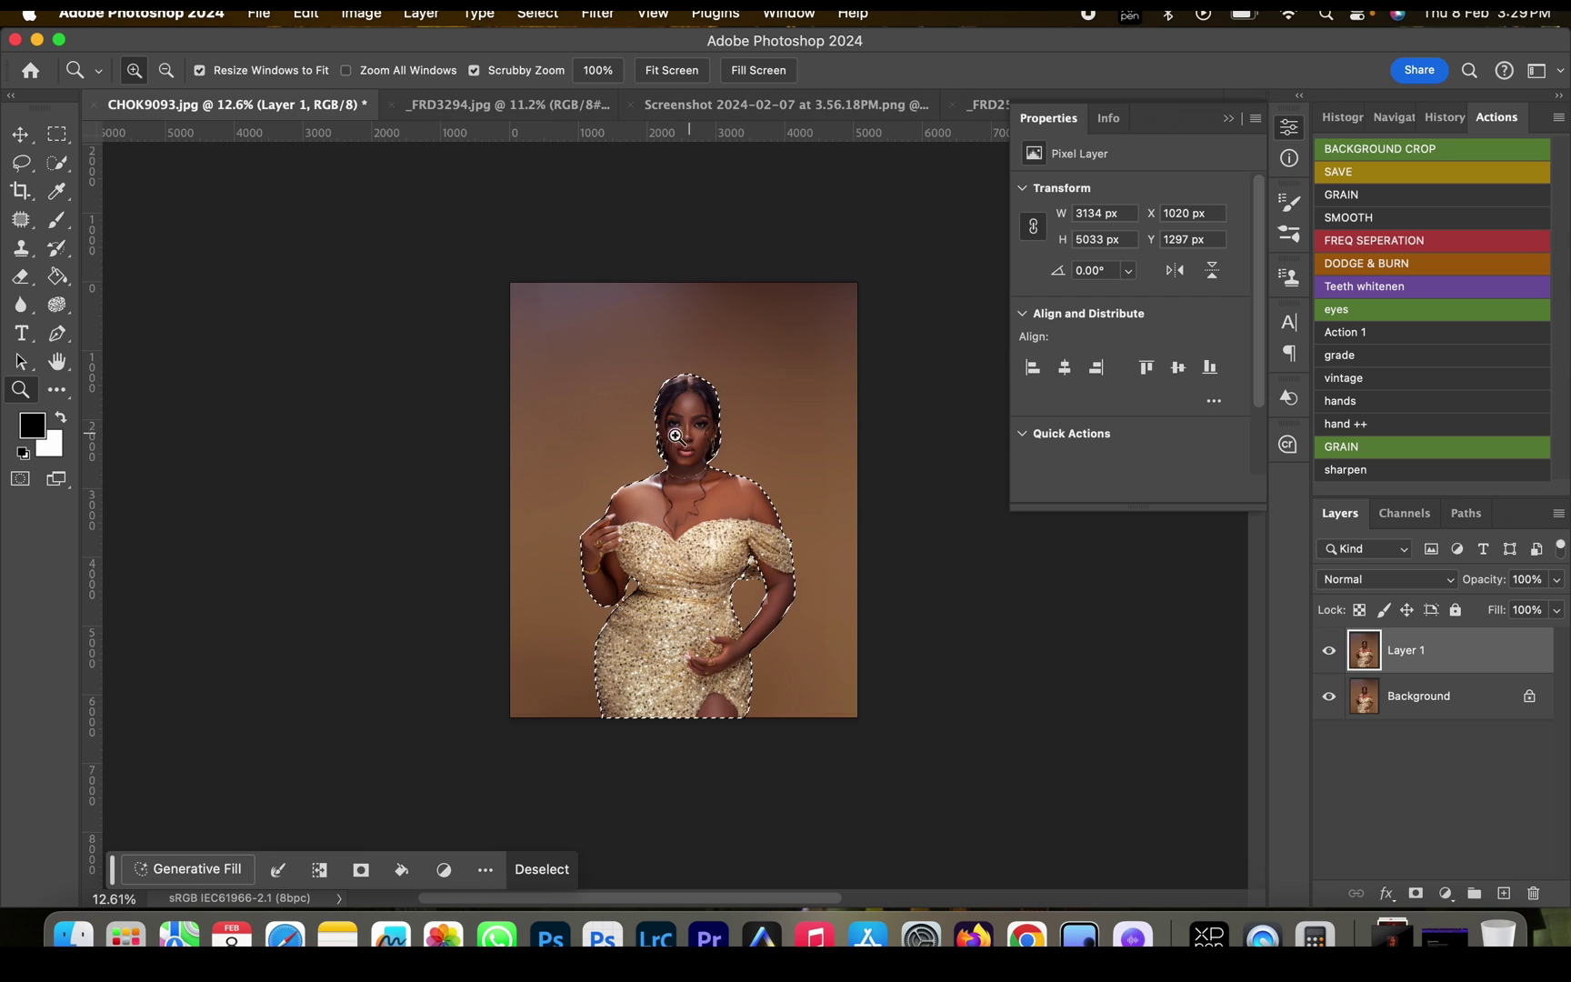
pyautogui.press('m')
pyautogui.rightClick(680, 436)
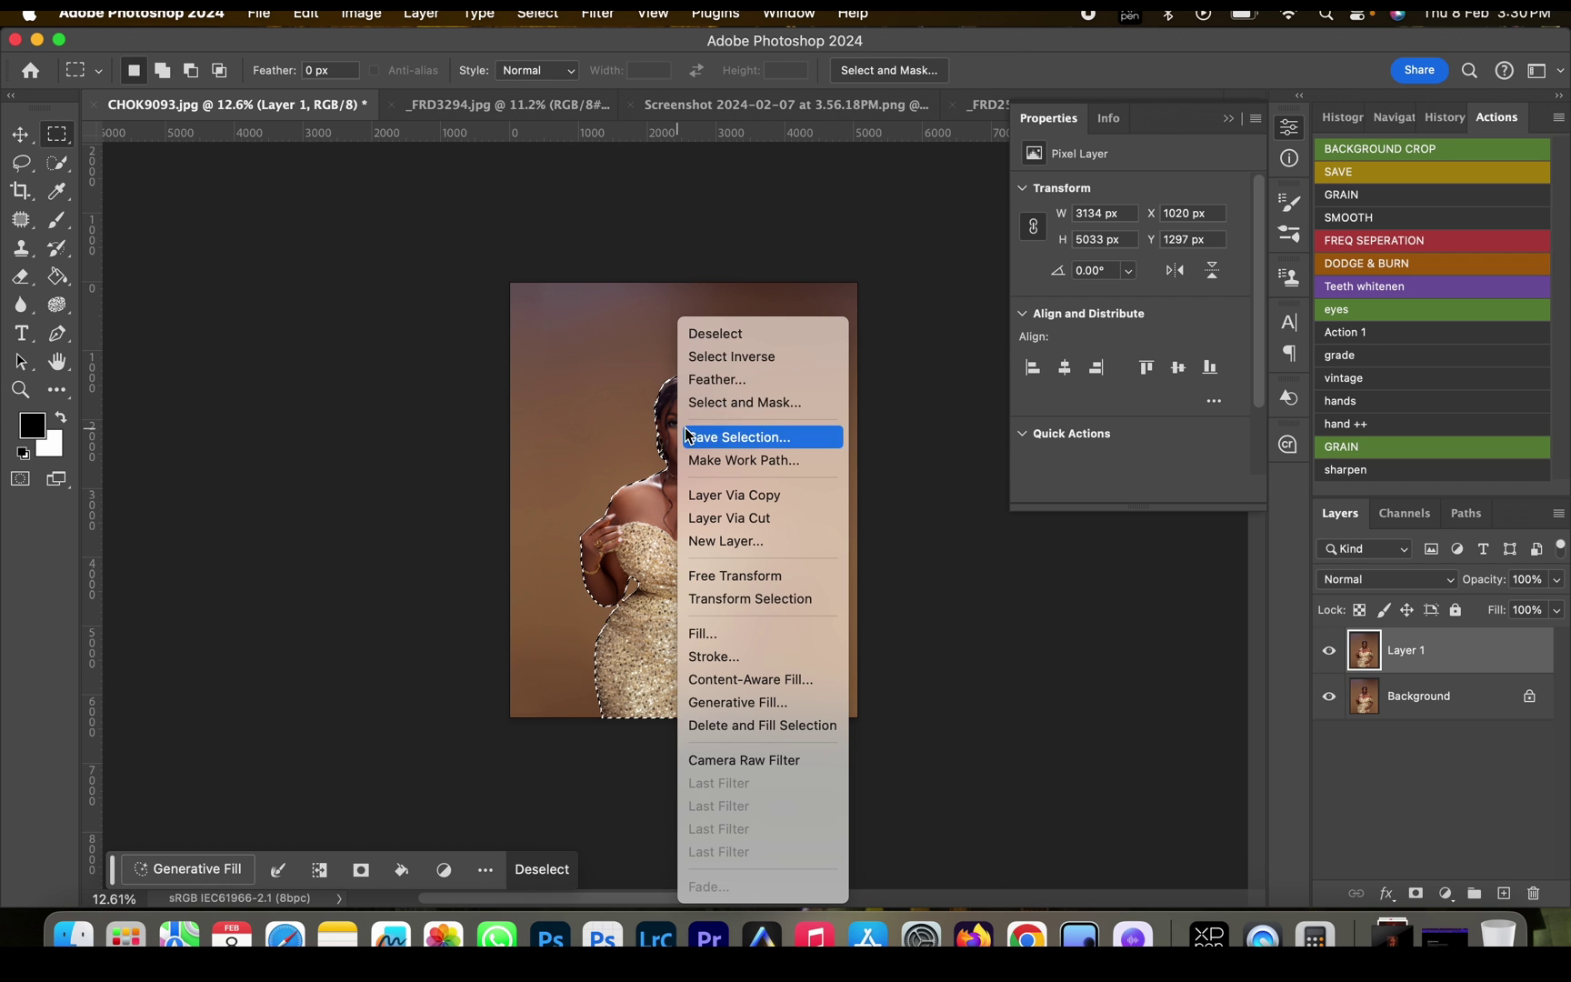
pyautogui.click(727, 357)
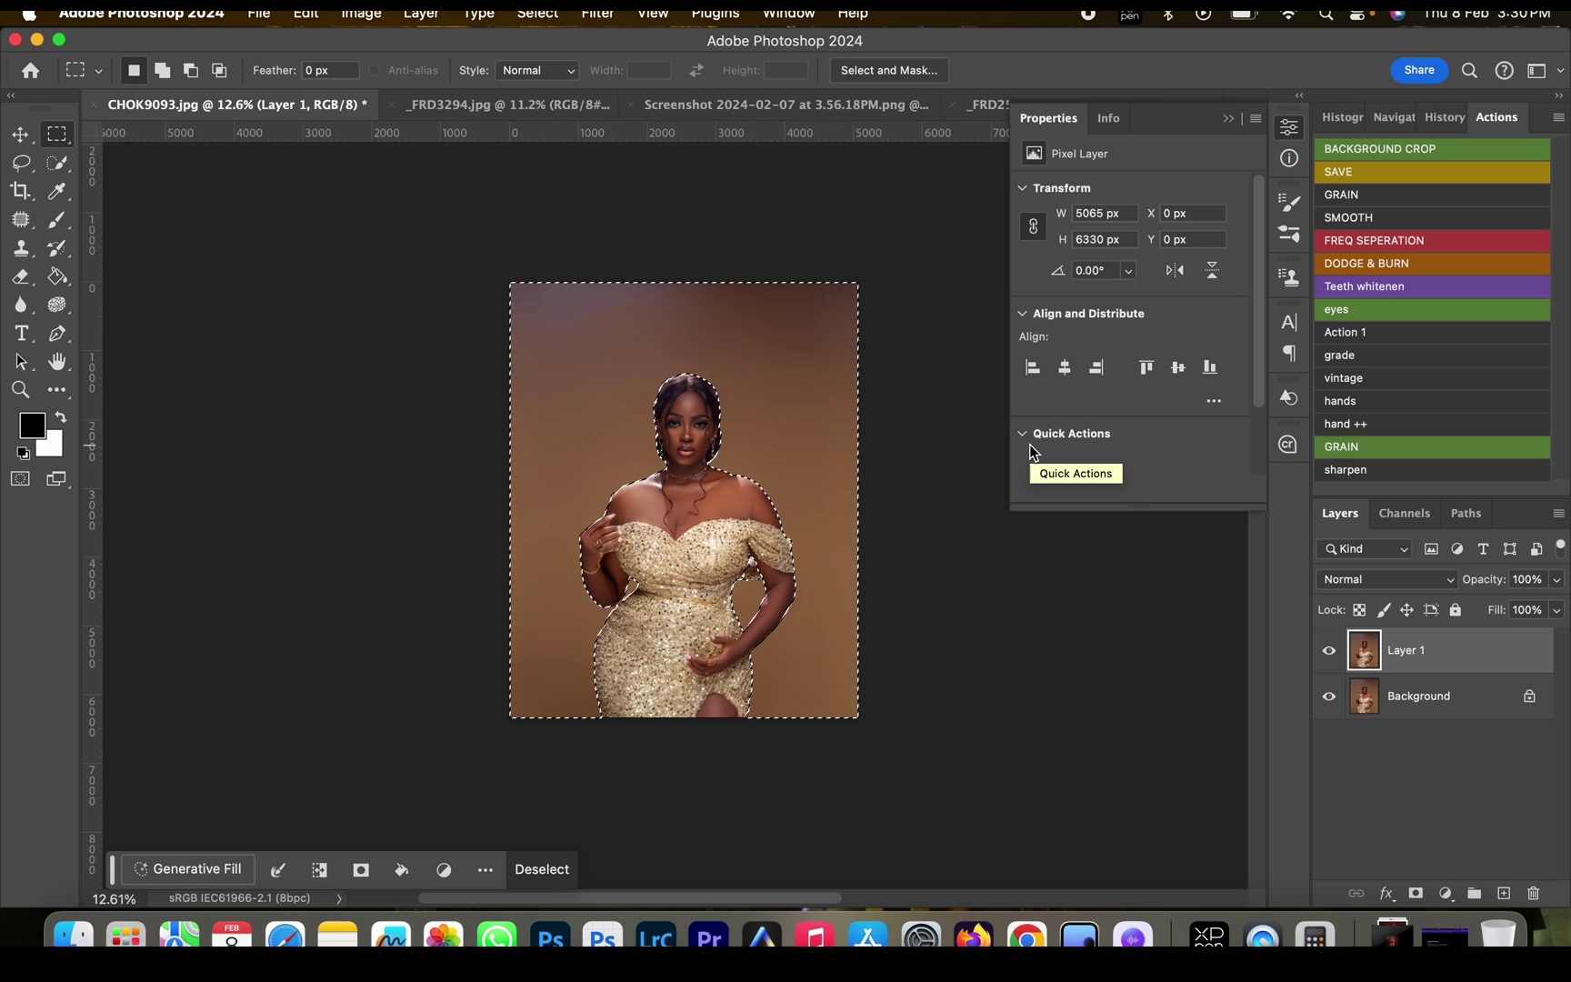
pyautogui.press('super+x')
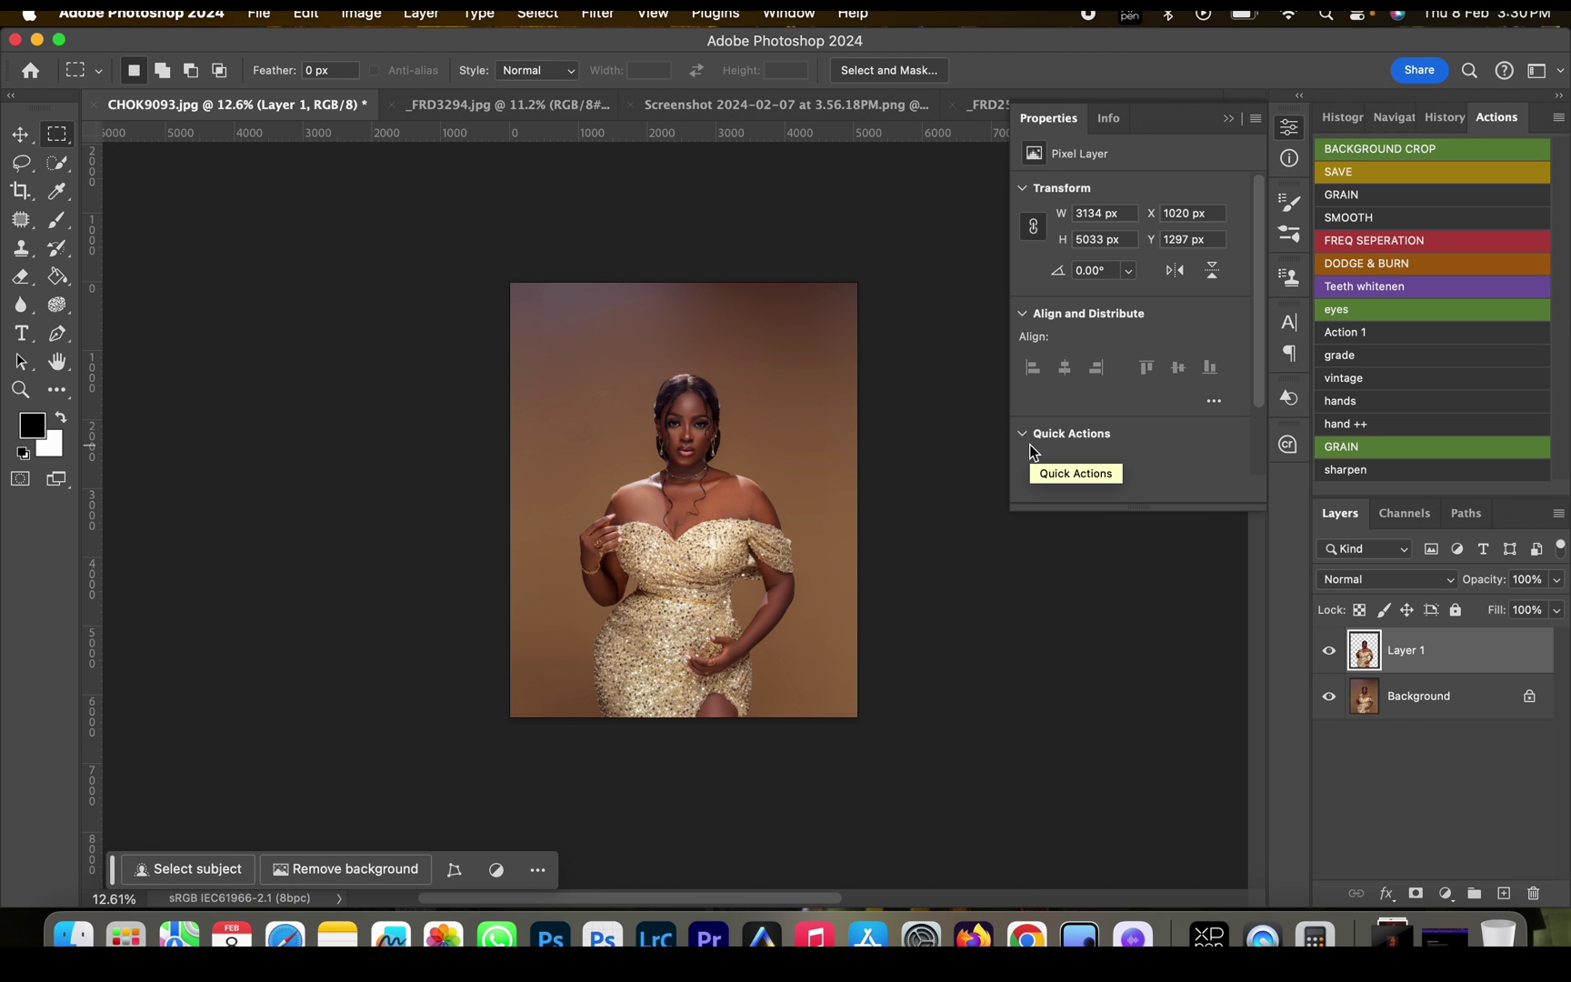
# Step: Add a new Layer 2 and move it below Layer 1
pyautogui.press('super+v')
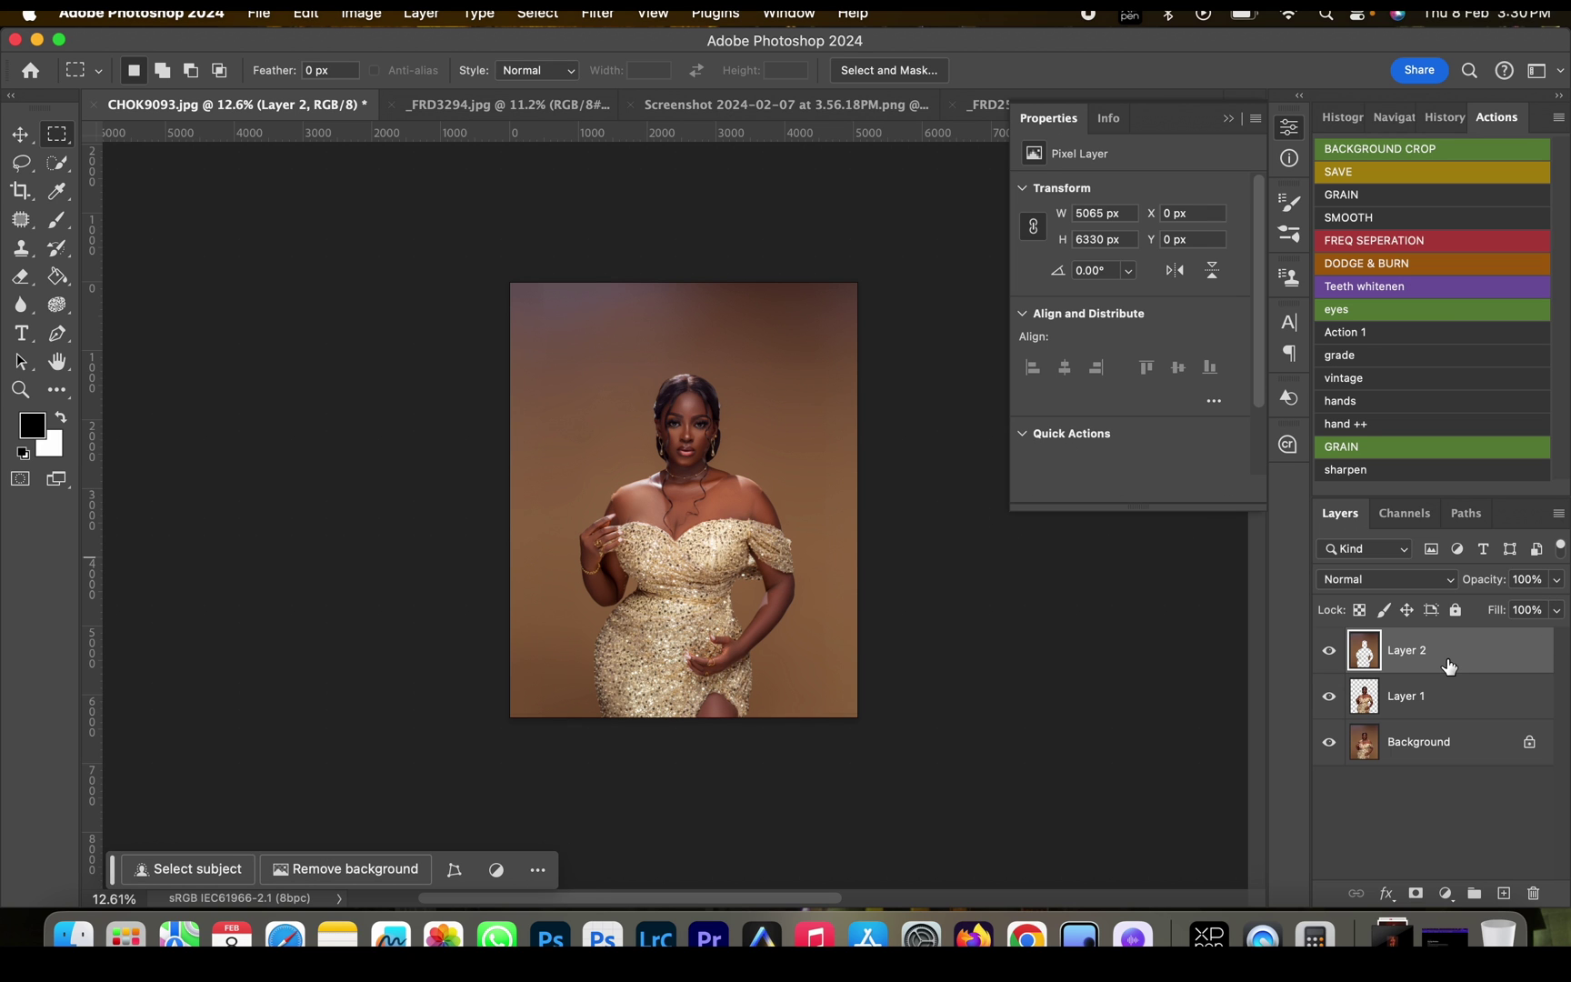
pyautogui.moveTo(1448, 667); pyautogui.dragTo(1449, 718)
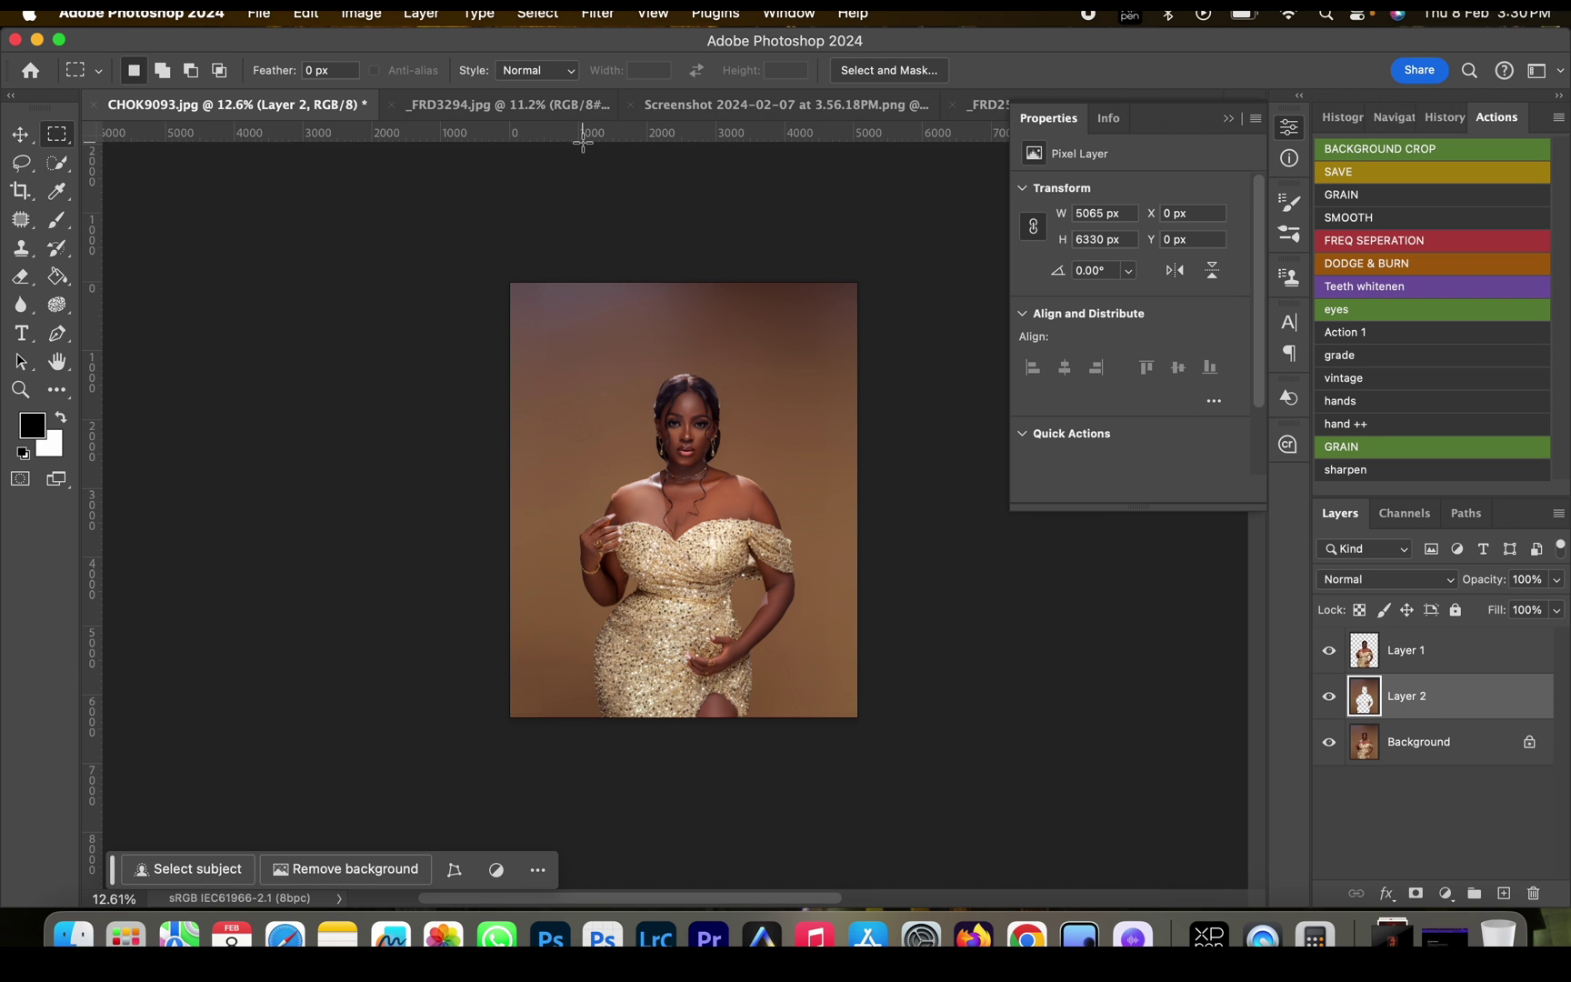
pyautogui.click(708, 103)
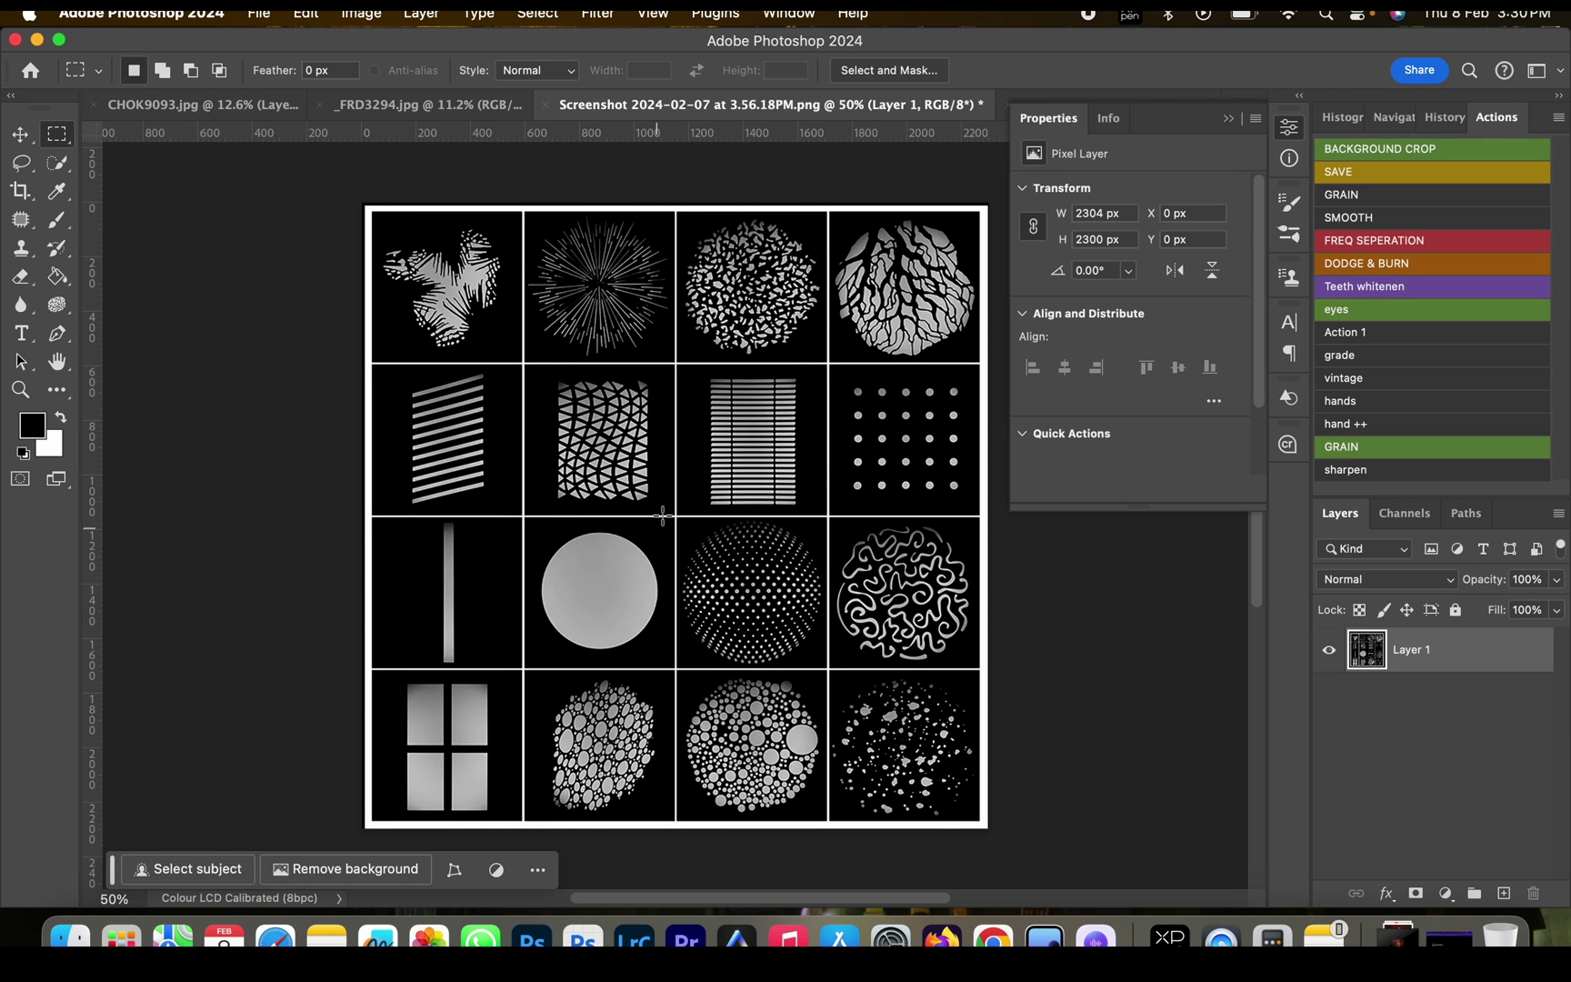
# Step: Marquee-select the dotted sphere cell on the texture sheet, then return to CHOK9093.jpg
pyautogui.moveTo(678, 521); pyautogui.dragTo(825, 667)
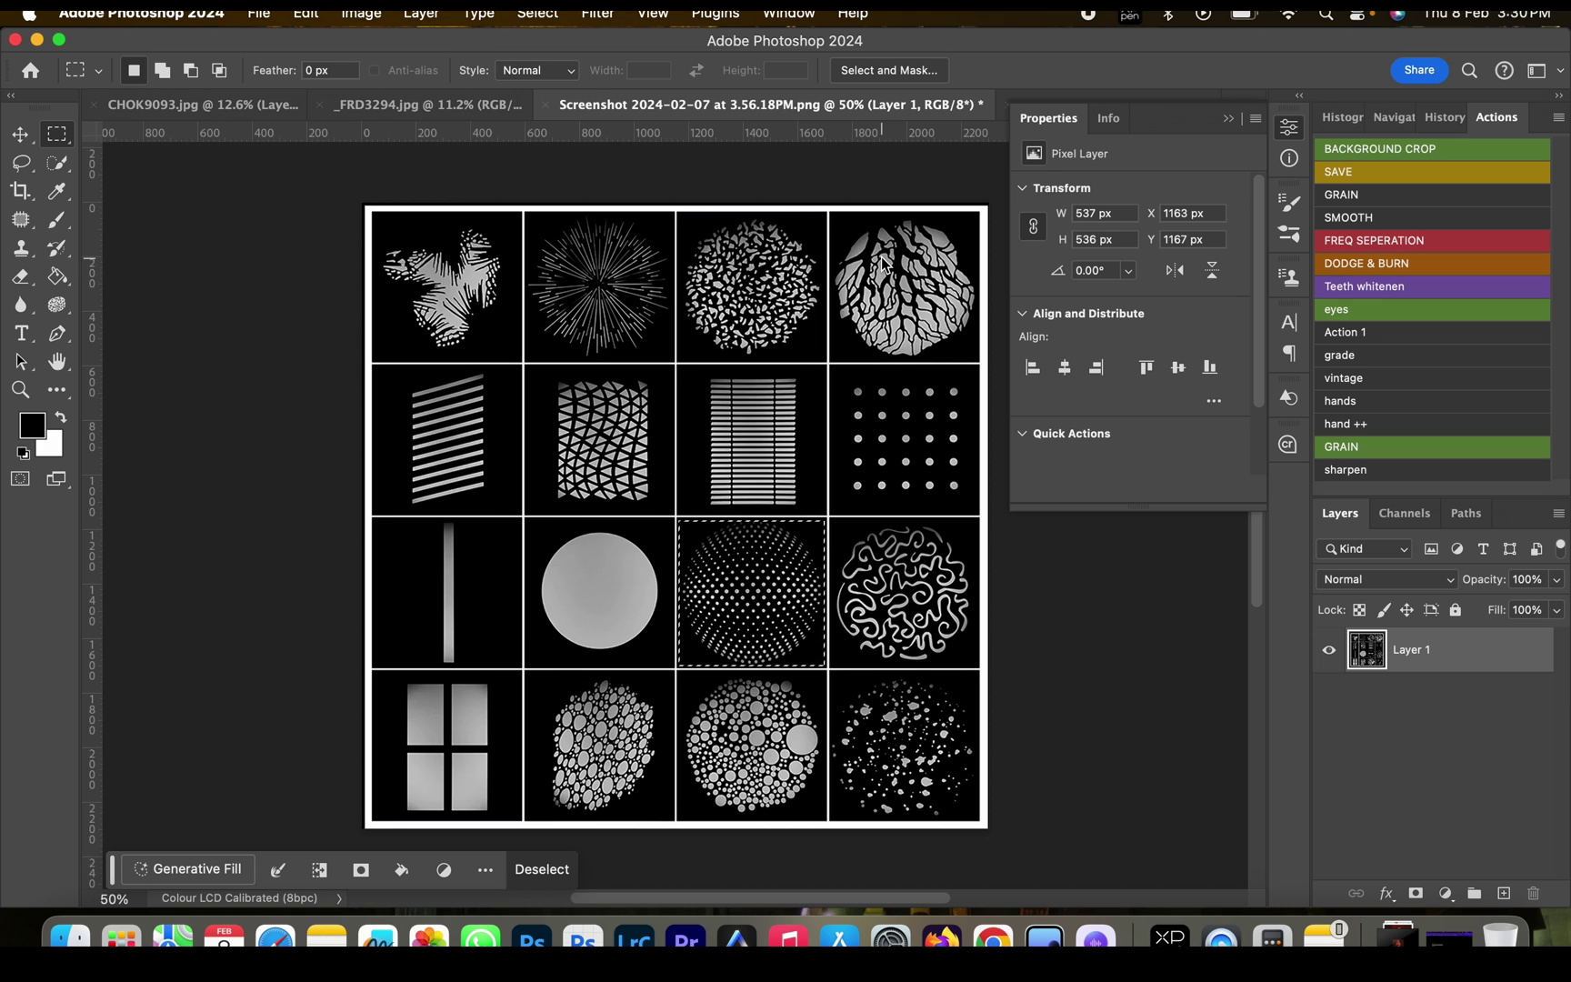
pyautogui.click(213, 108)
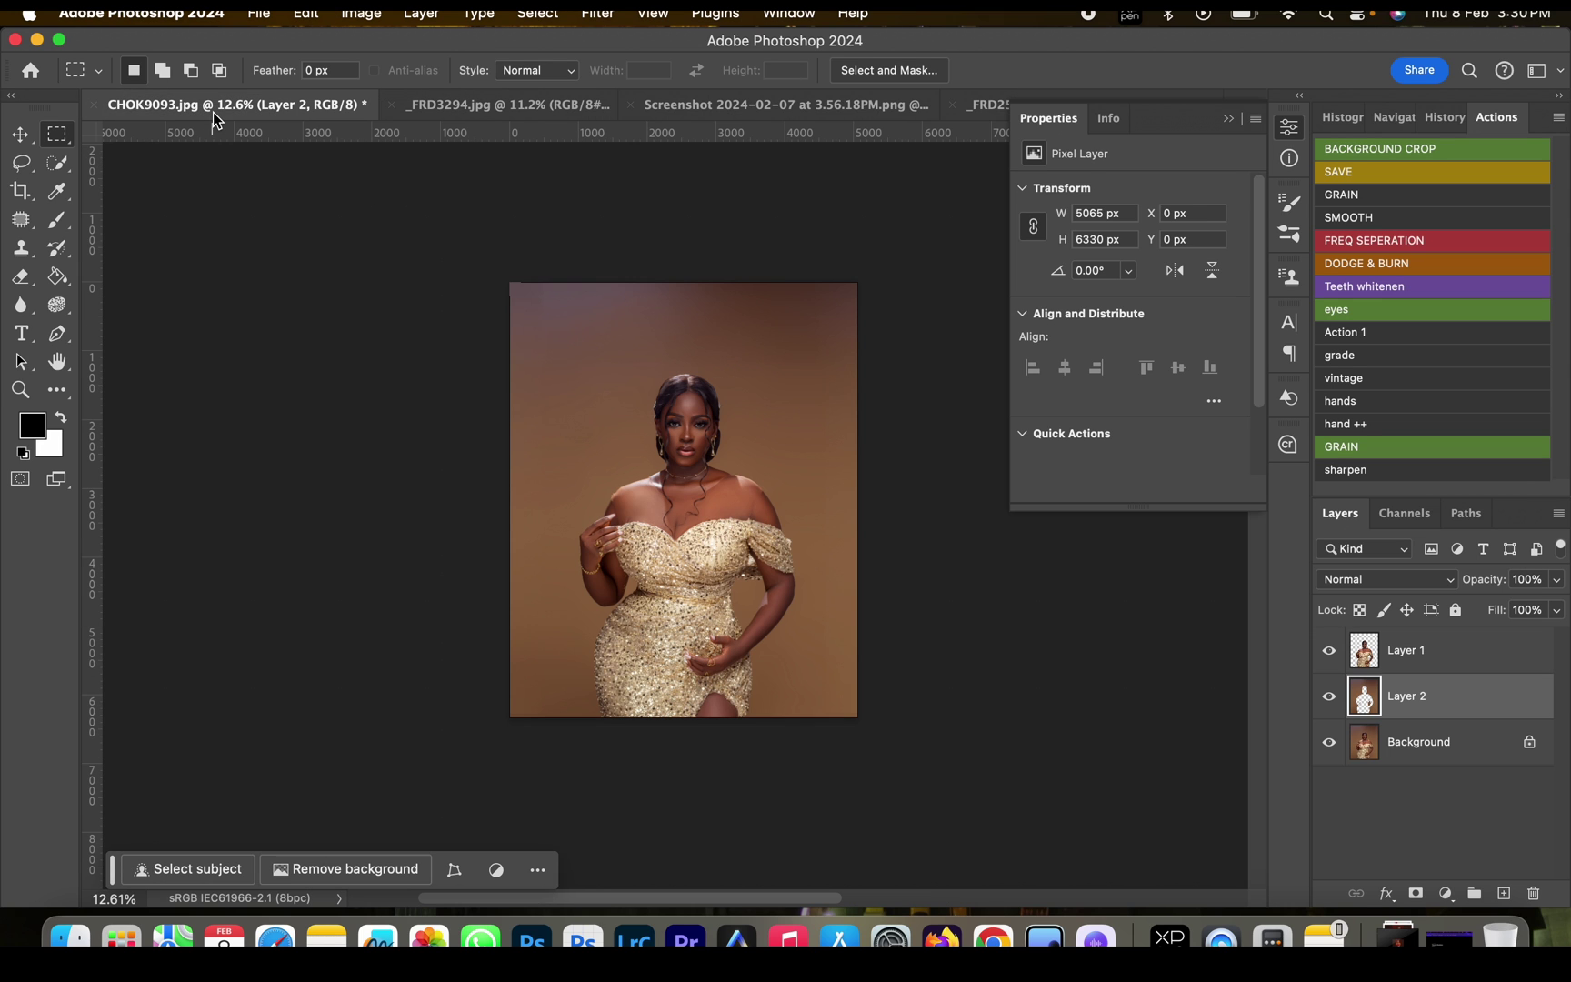
# Step: Paste the dotted pattern as Layer 3 and scale it to about 844% (4550 × 4541 px) behind her
pyautogui.press('super+v')
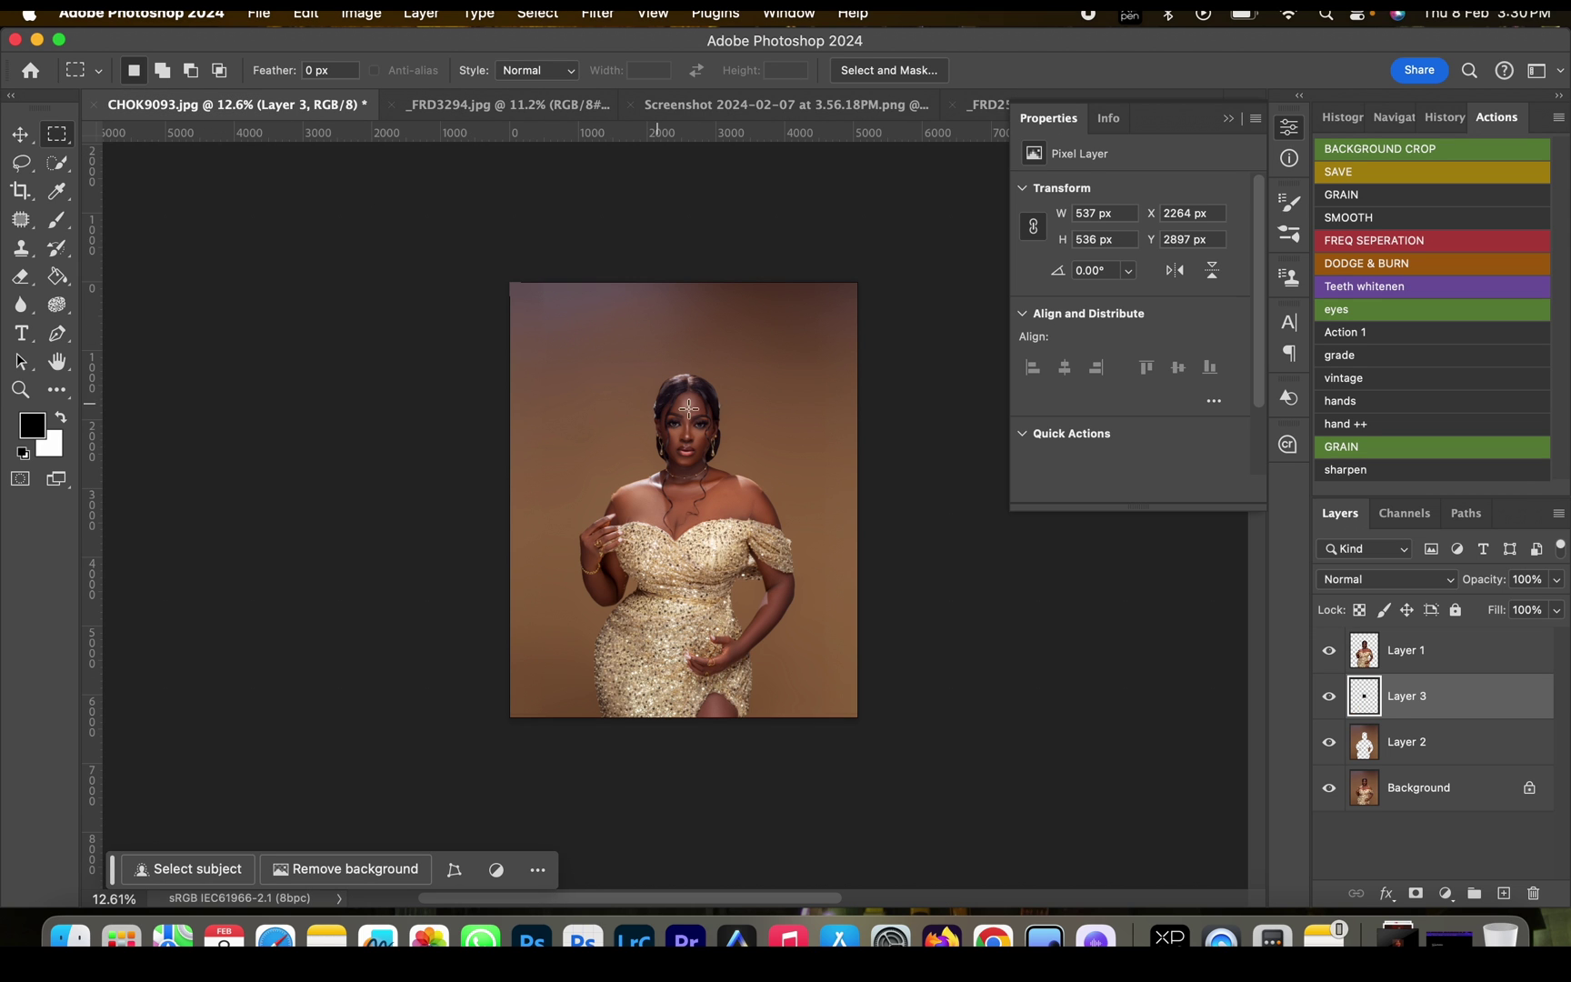
pyautogui.press('v')
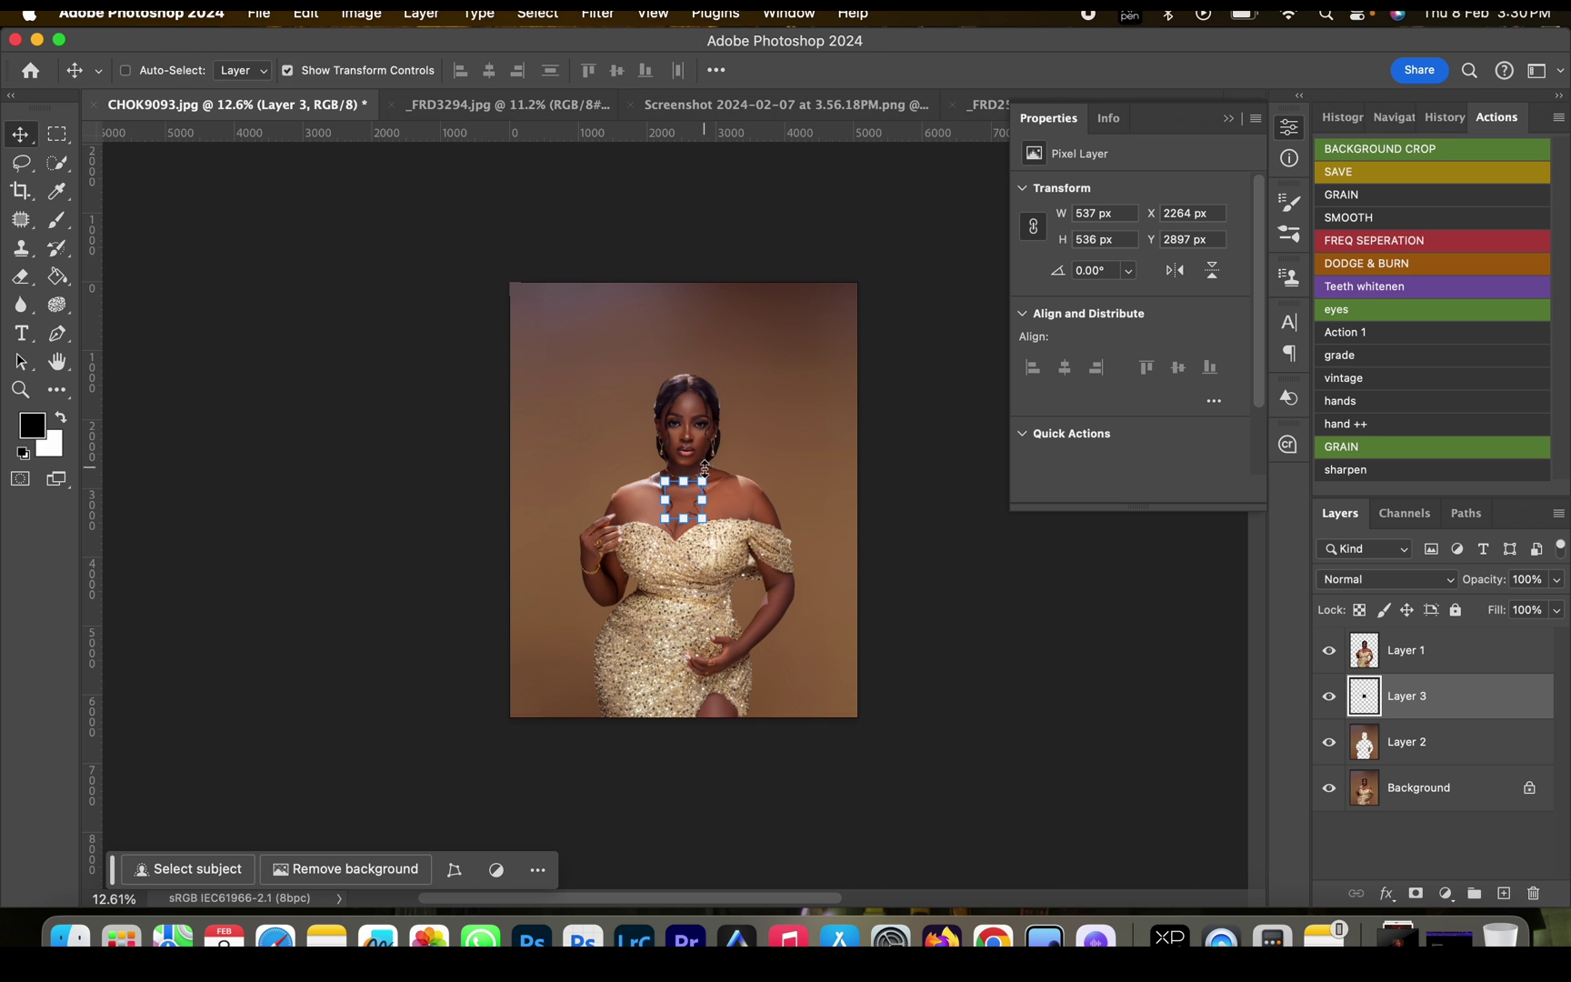
pyautogui.press('super+t')
pyautogui.moveTo(727, 457); pyautogui.dragTo(859, 286)
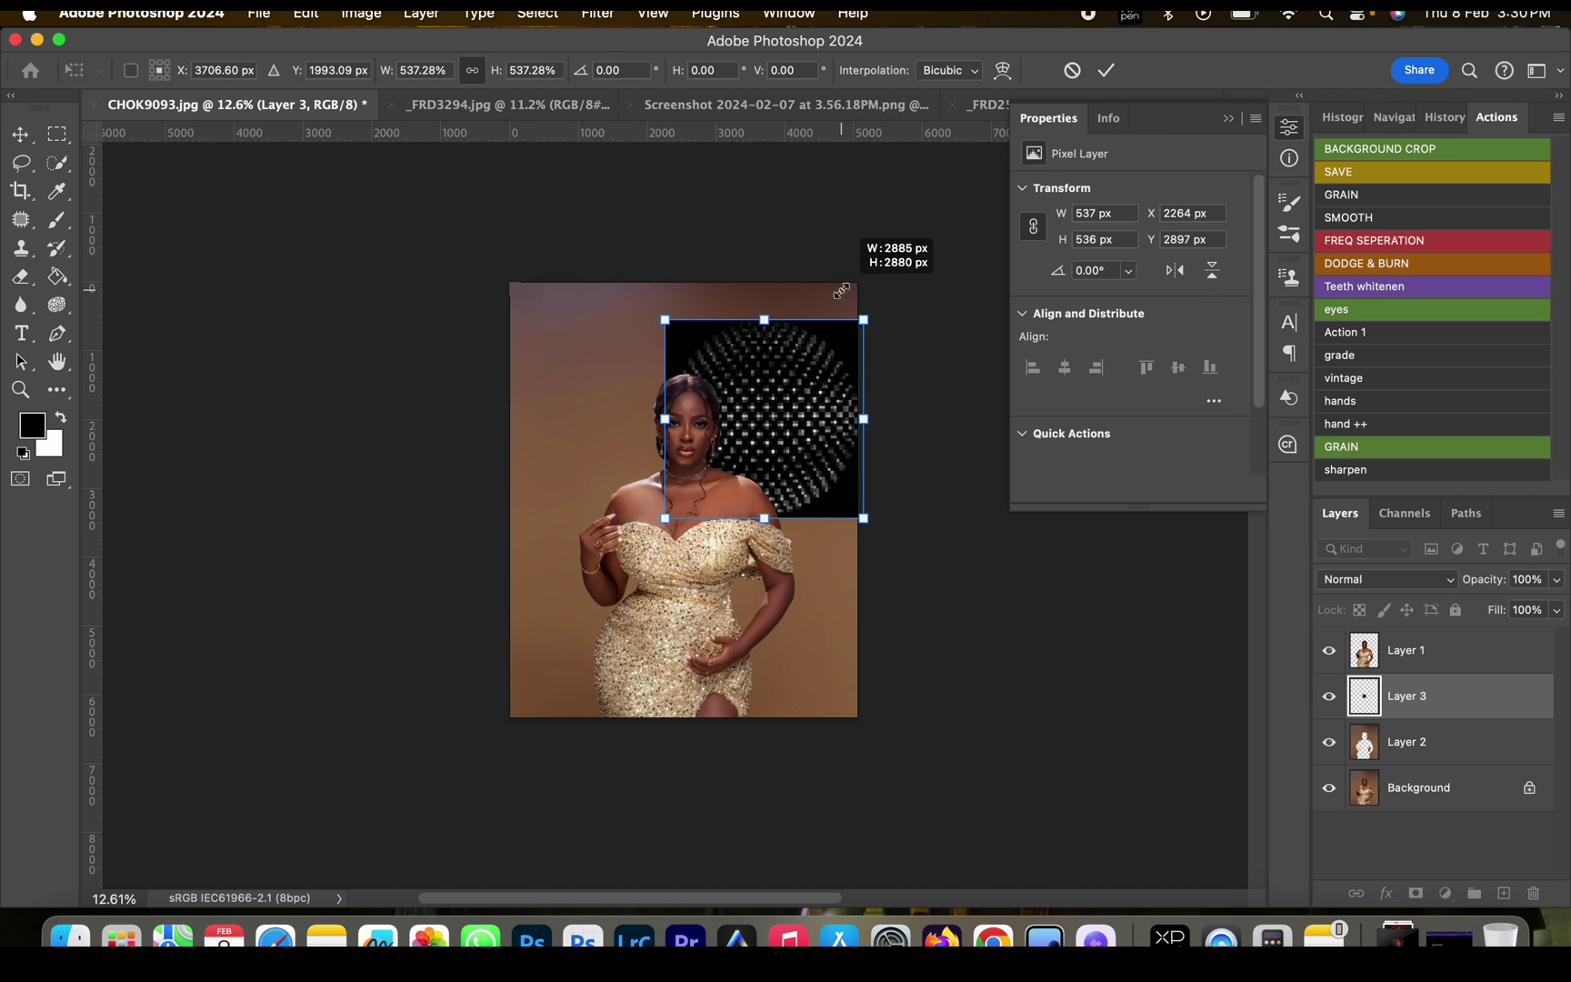
pyautogui.moveTo(753, 437); pyautogui.dragTo(641, 423)
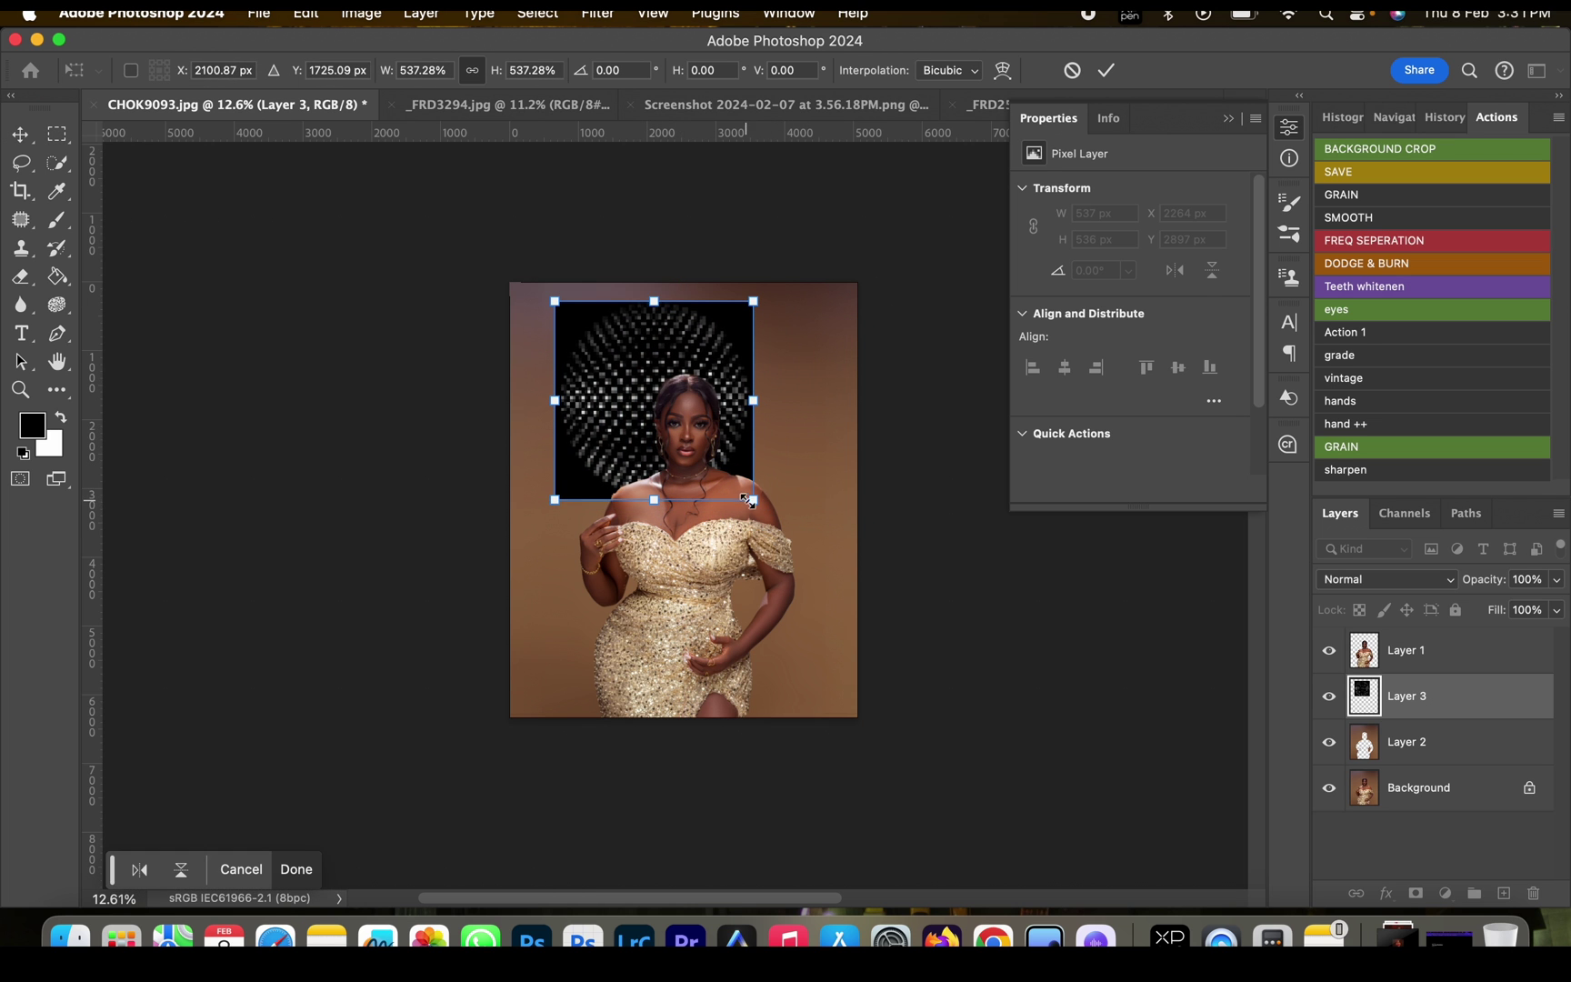
pyautogui.moveTo(746, 499)
pyautogui.mouseDown()
pyautogui.moveTo(814, 569)
pyautogui.moveTo(811, 599)
pyautogui.moveTo(762, 493)
pyautogui.mouseUp()
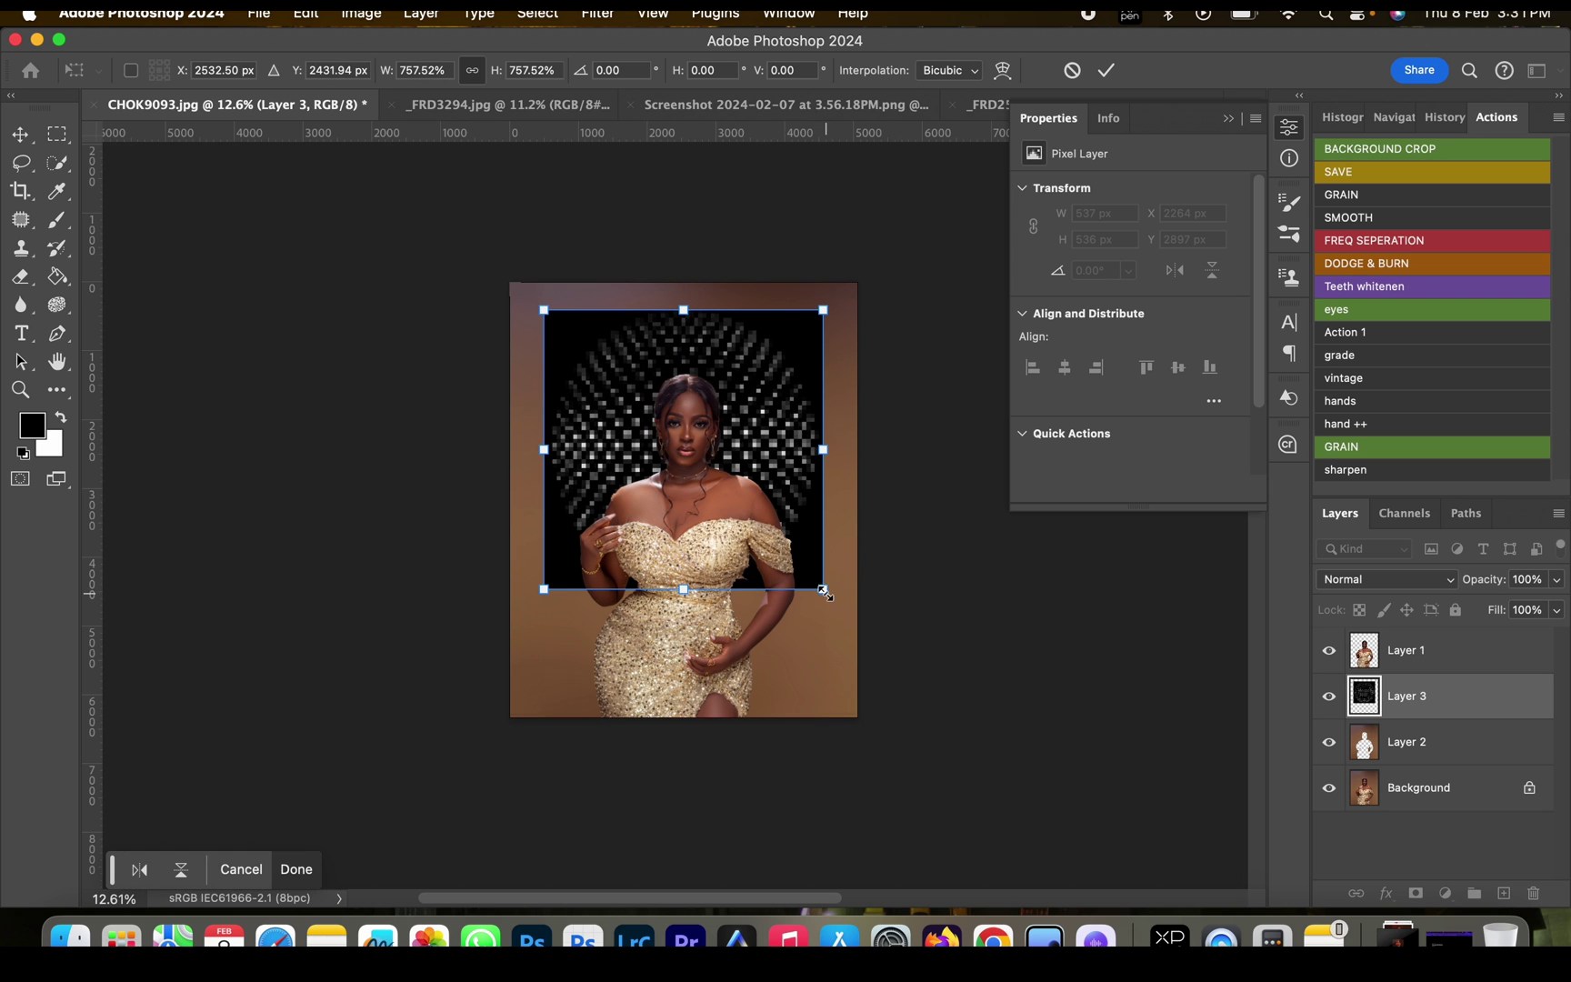
pyautogui.moveTo(824, 592); pyautogui.dragTo(847, 613)
pyautogui.moveTo(755, 480); pyautogui.dragTo(741, 486)
pyautogui.moveTo(835, 616); pyautogui.dragTo(845, 628)
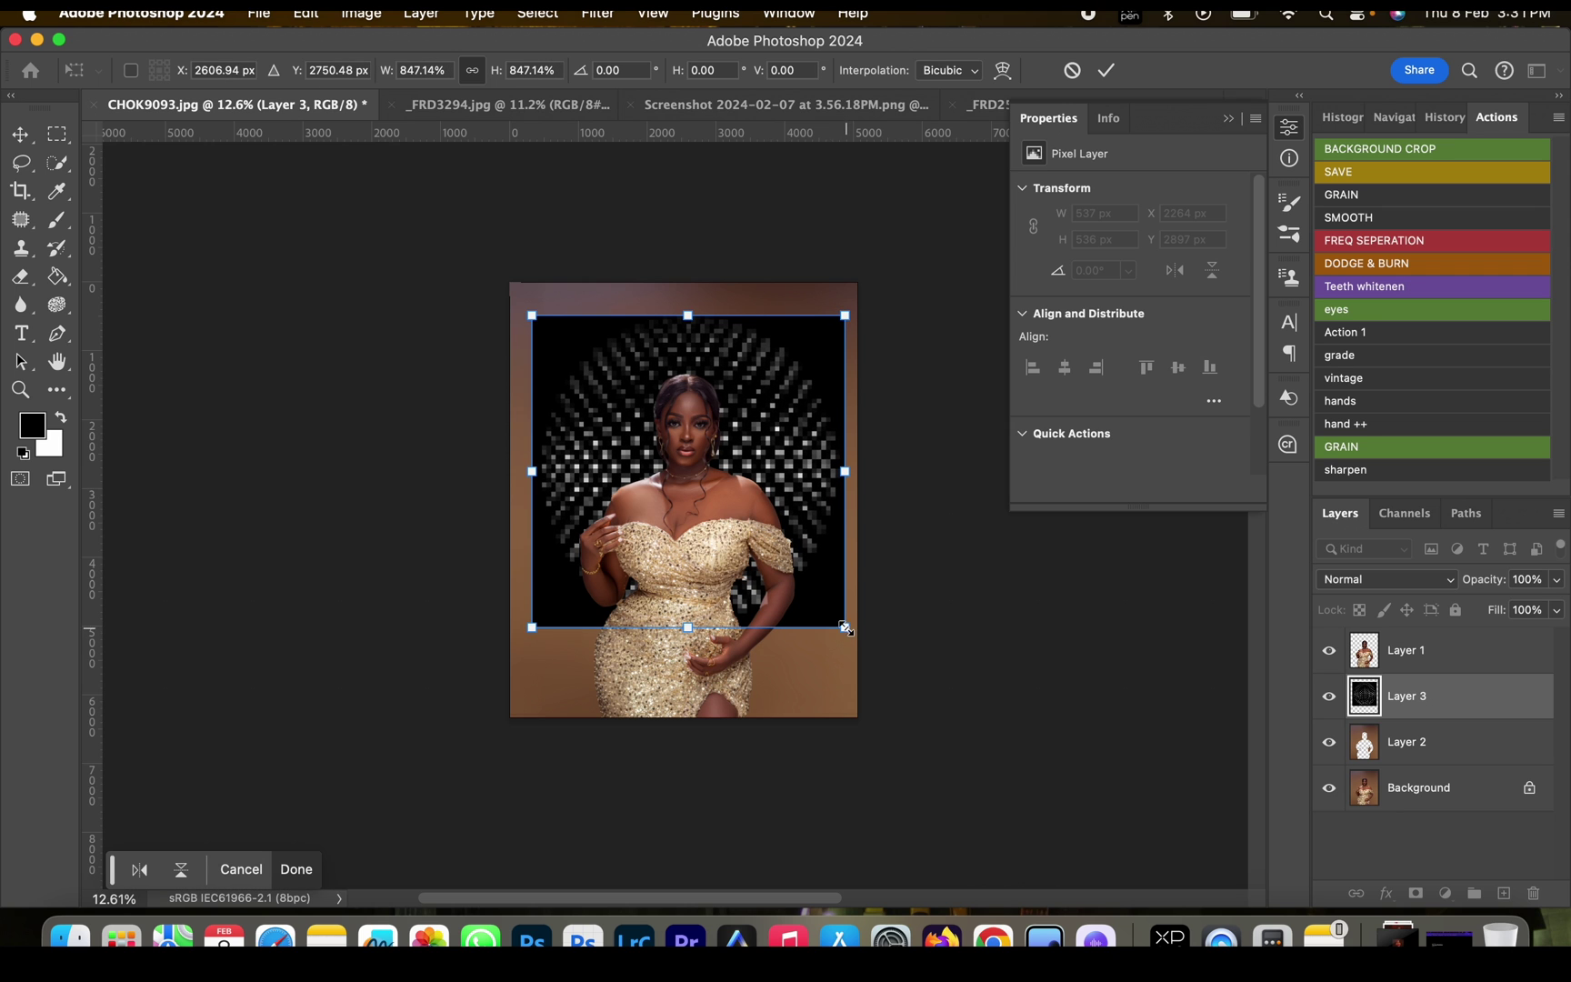
pyautogui.click(1106, 70)
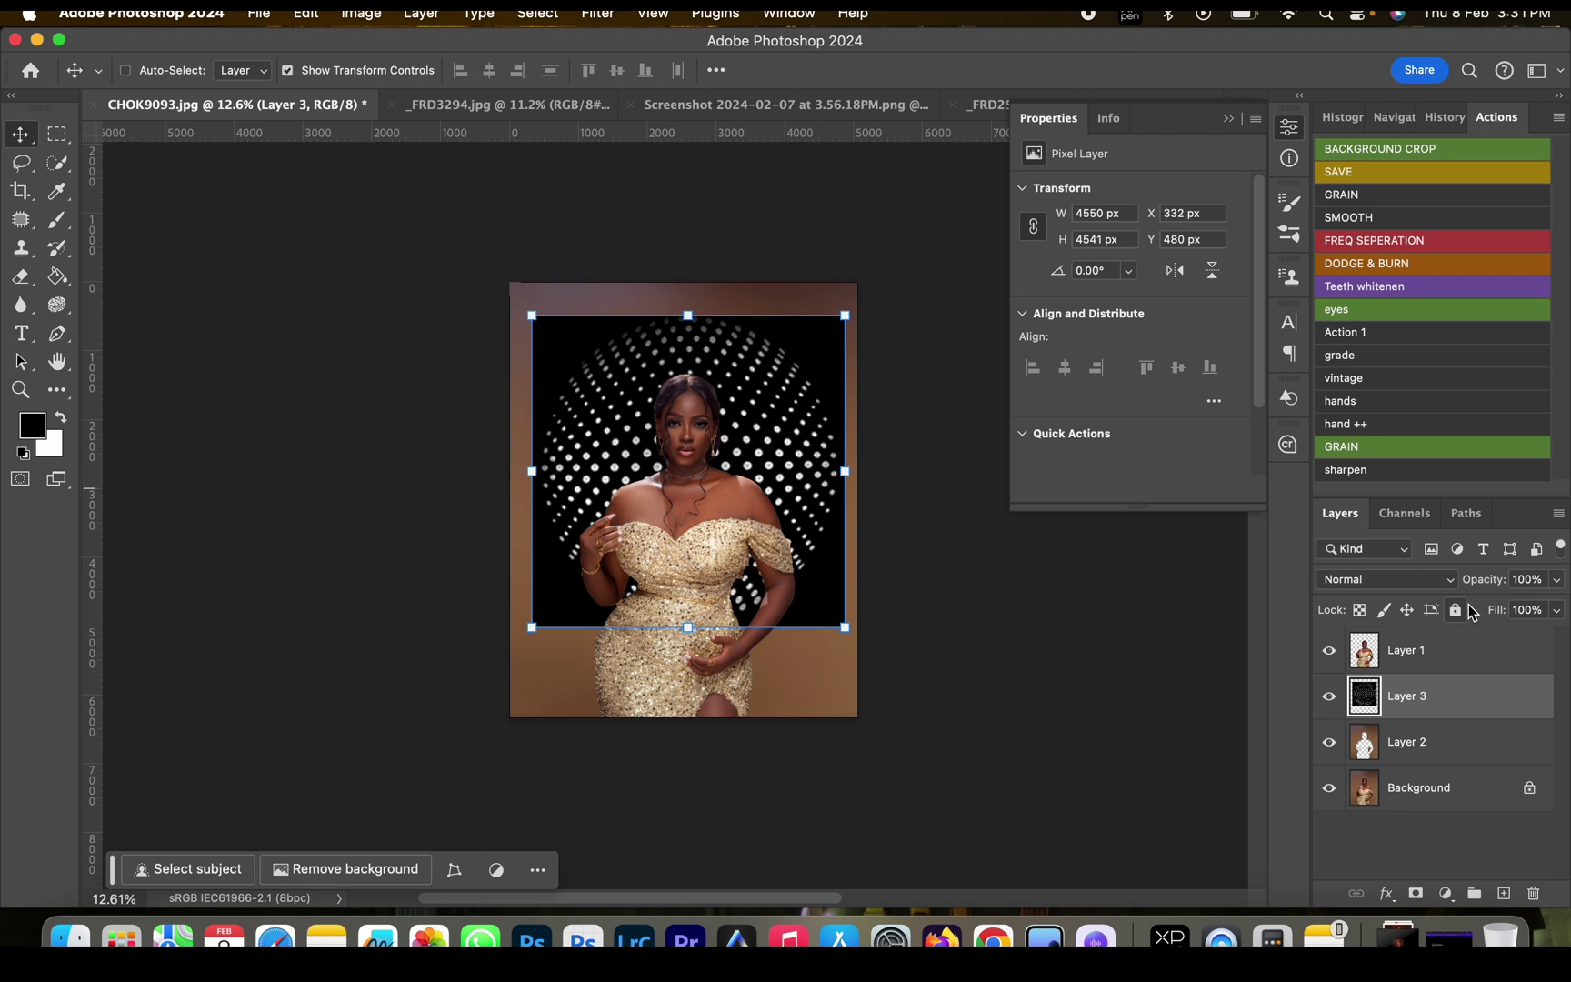
# Step: Set Layer 3's blend mode to Screen and zoom in to check the glowing dots
pyautogui.click(1419, 576)
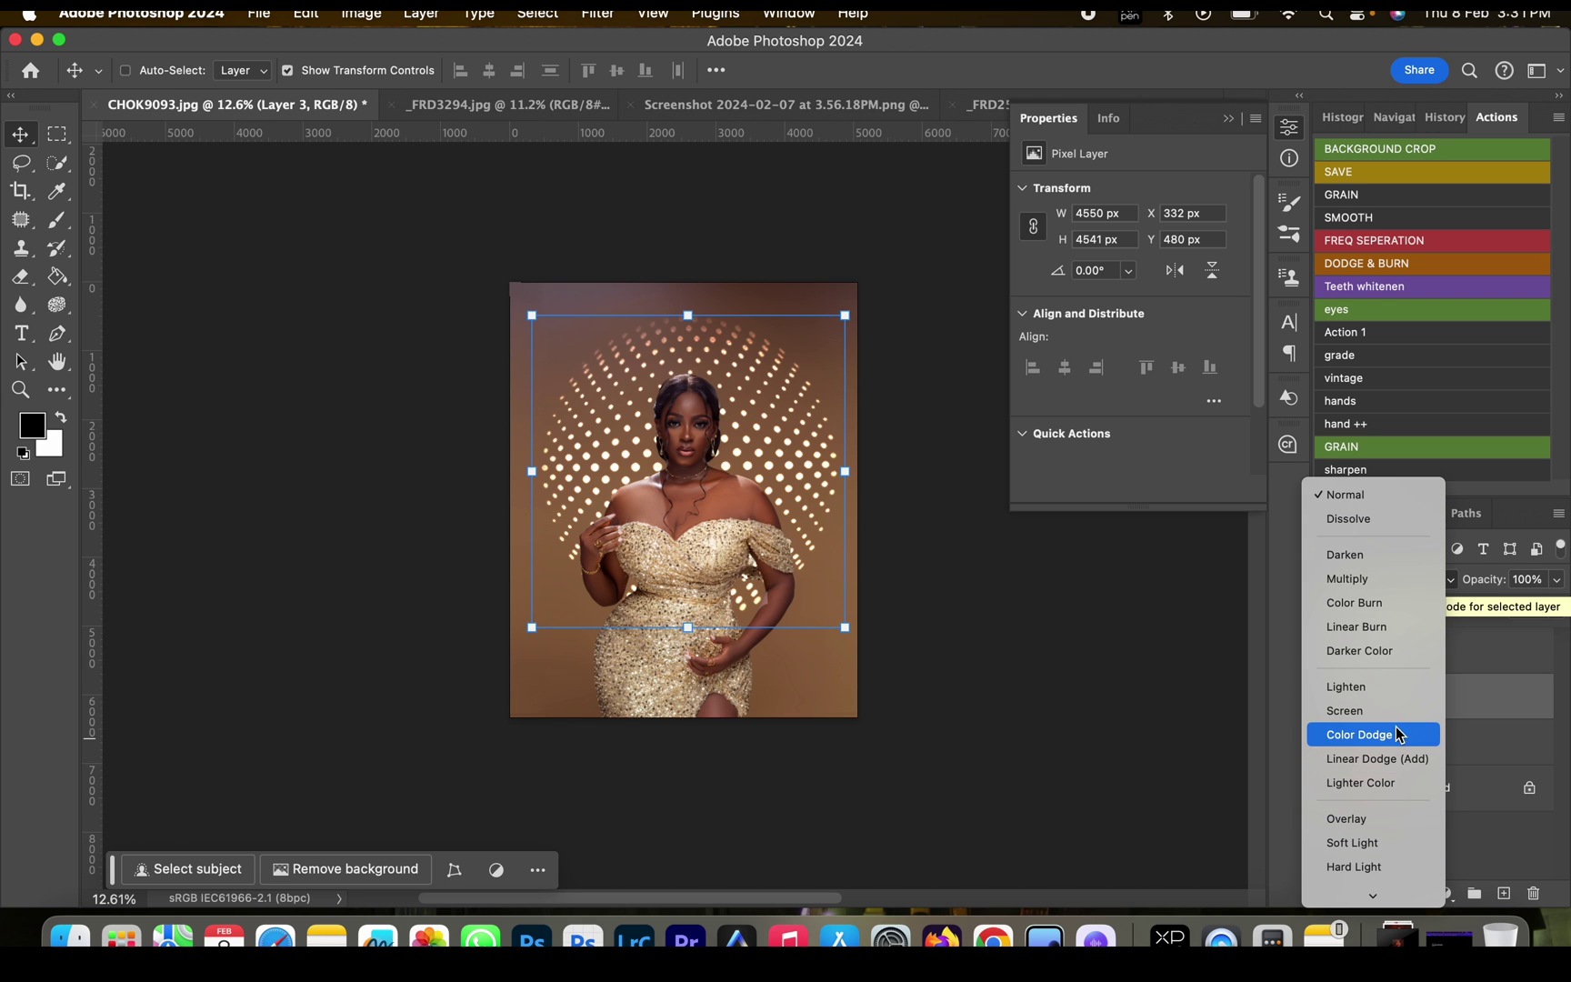
pyautogui.click(1396, 712)
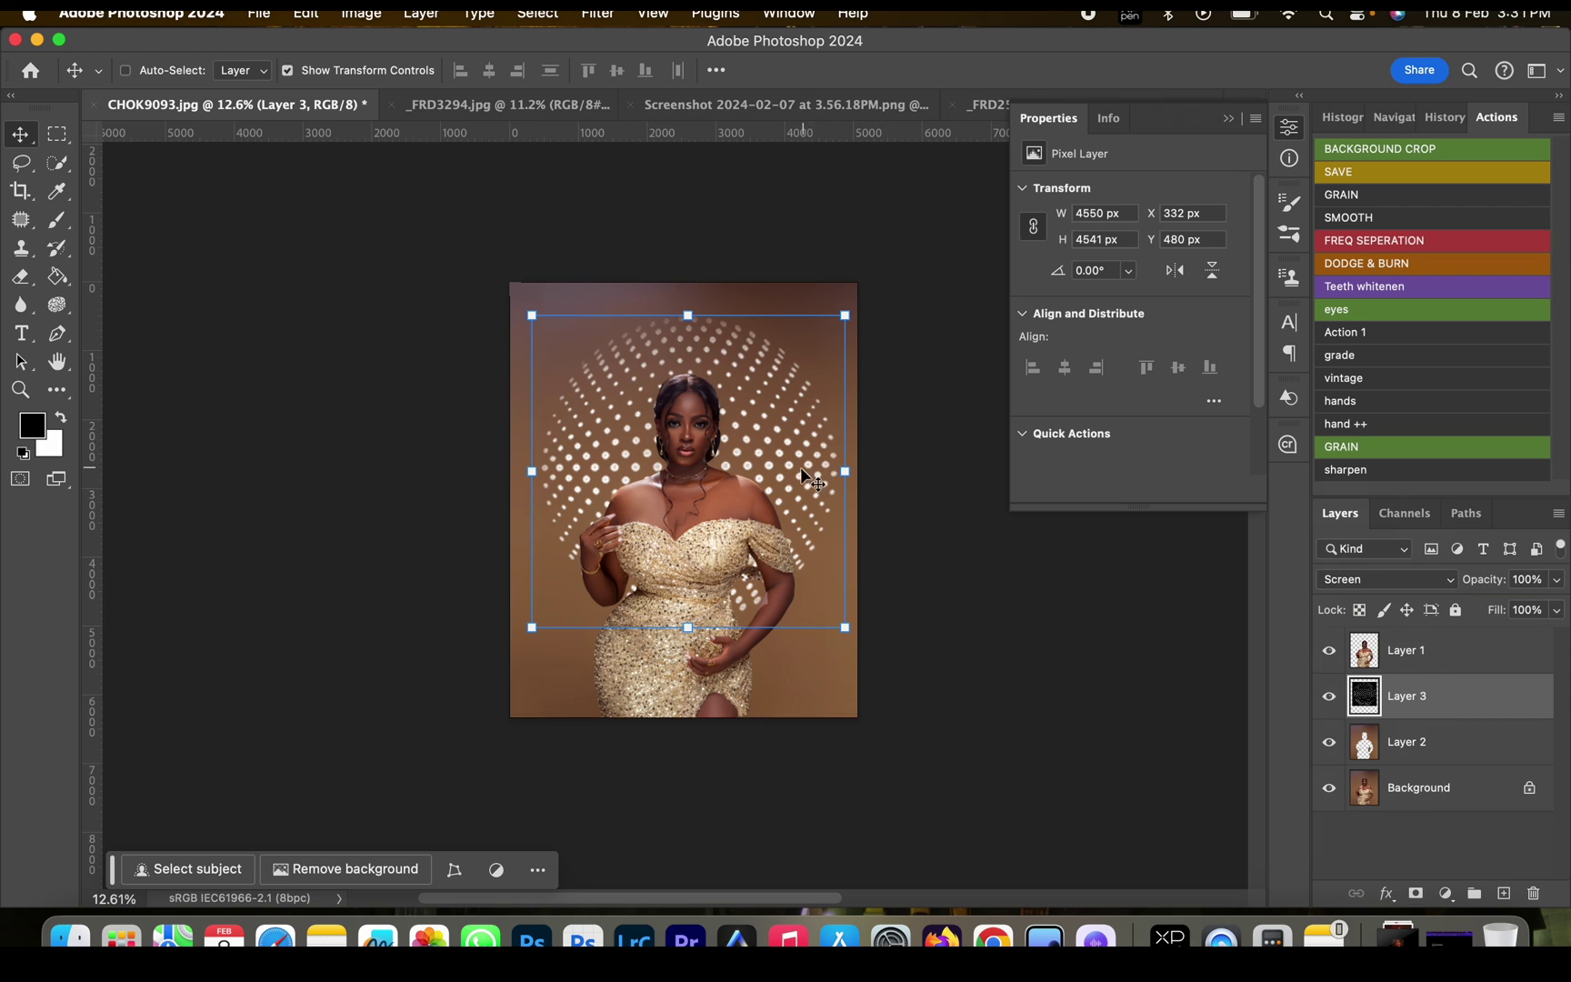
pyautogui.press('z')
pyautogui.moveTo(720, 455); pyautogui.dragTo(790, 449)
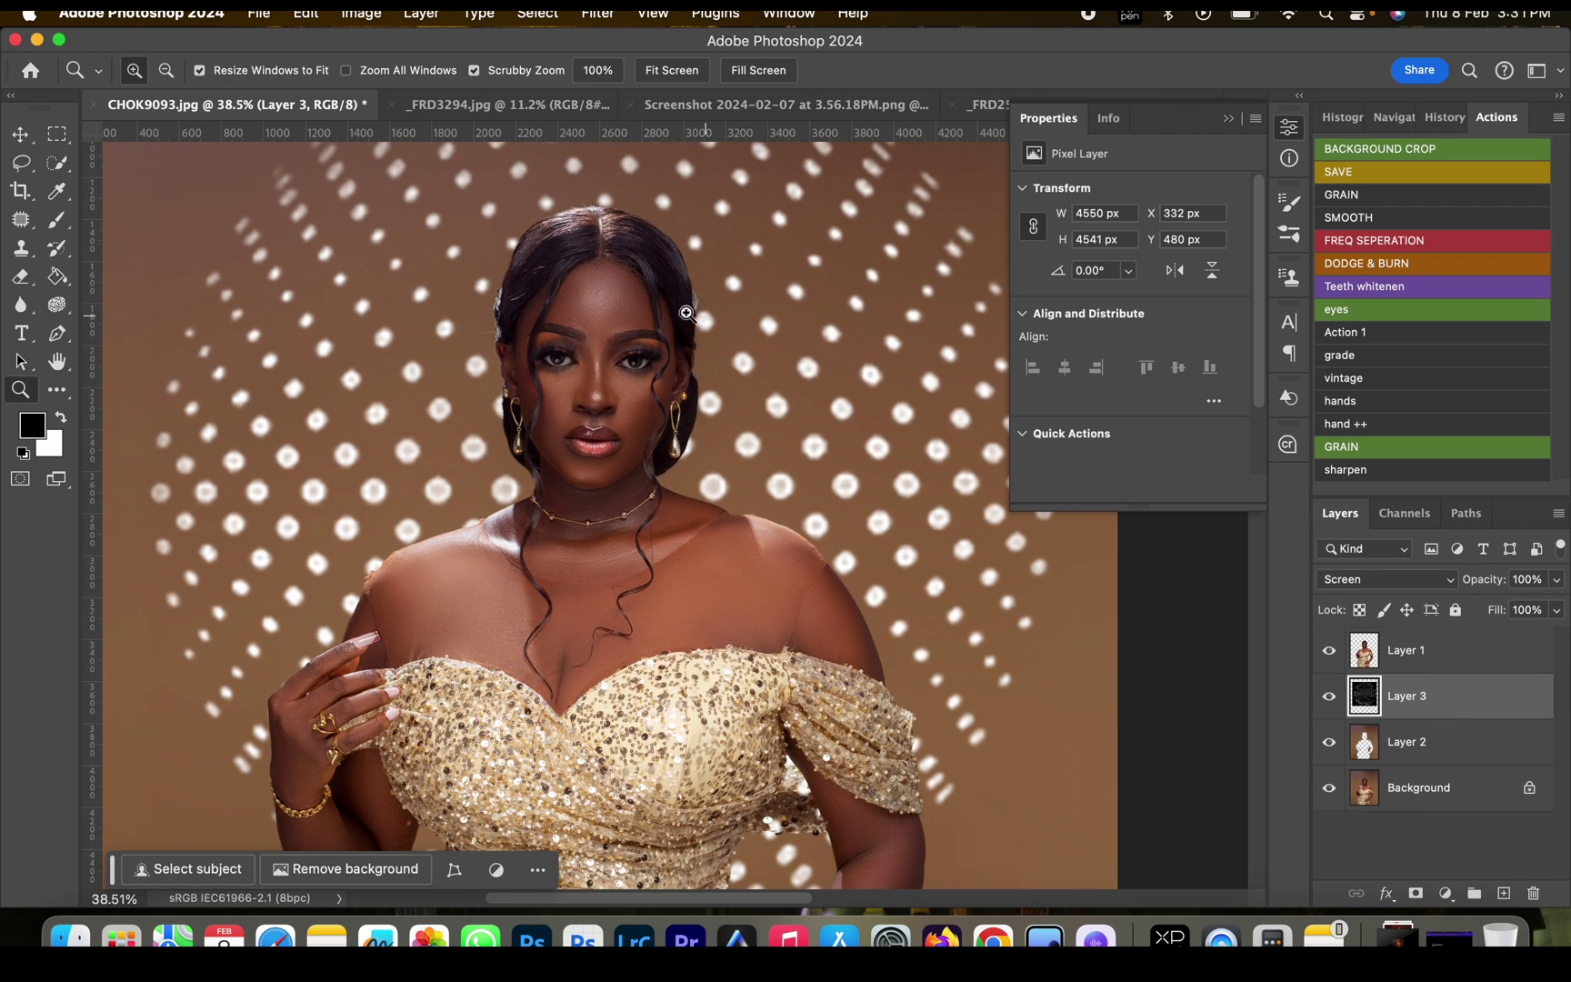
pyautogui.moveTo(758, 372); pyautogui.dragTo(761, 263)
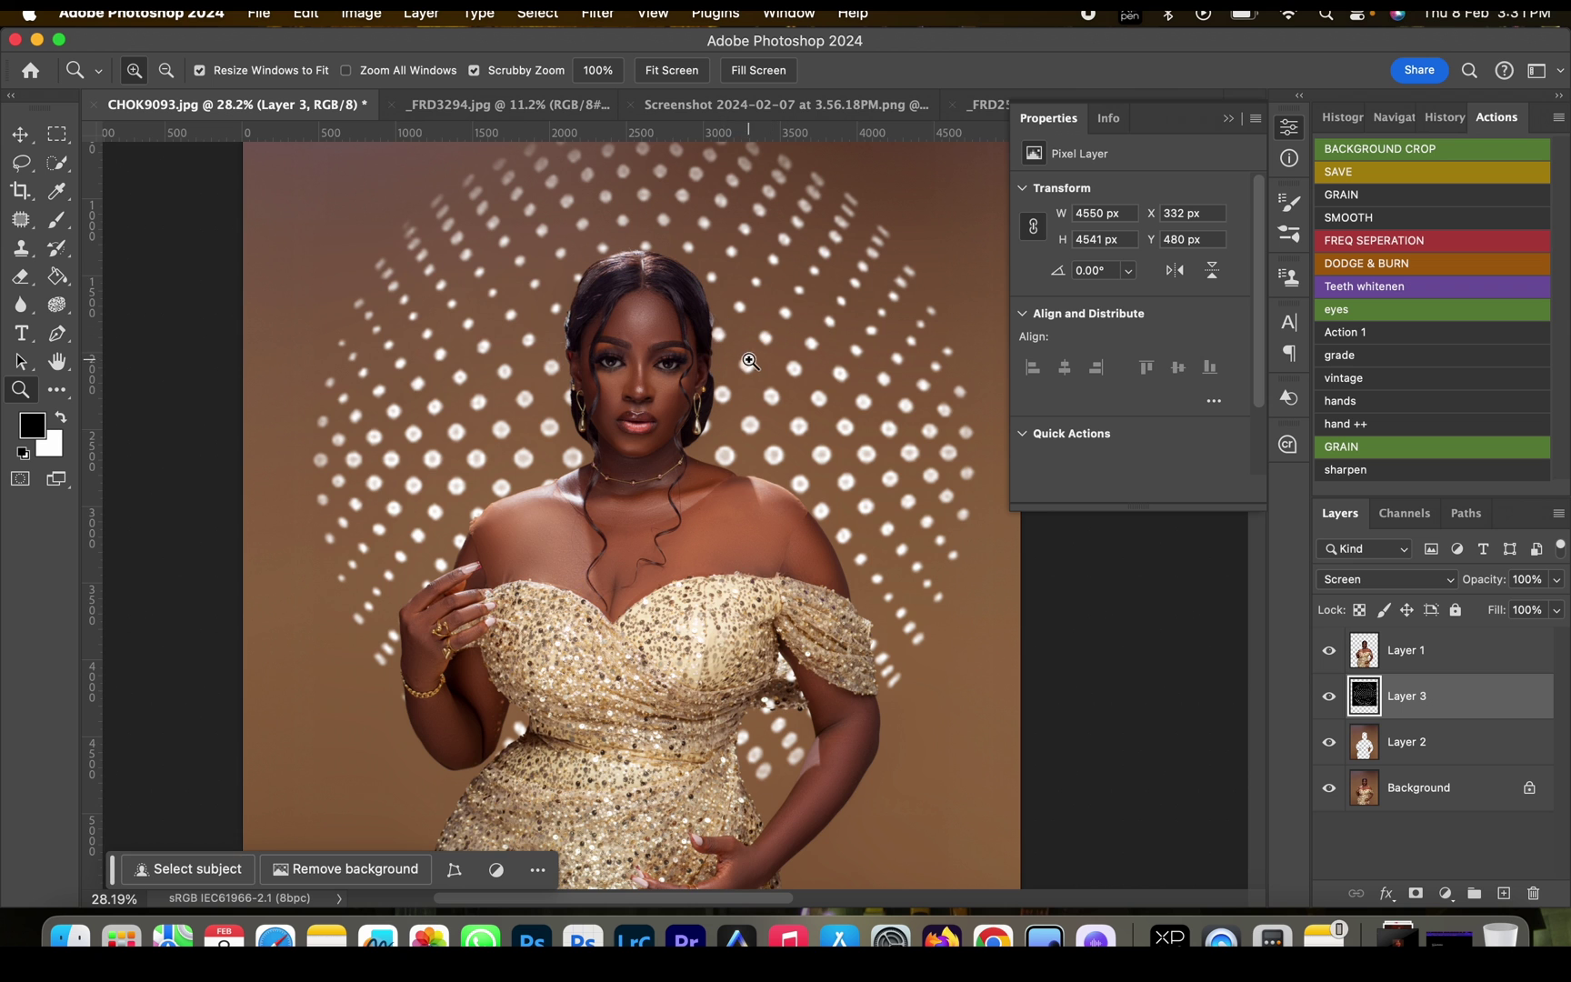
pyautogui.moveTo(750, 361); pyautogui.dragTo(665, 231)
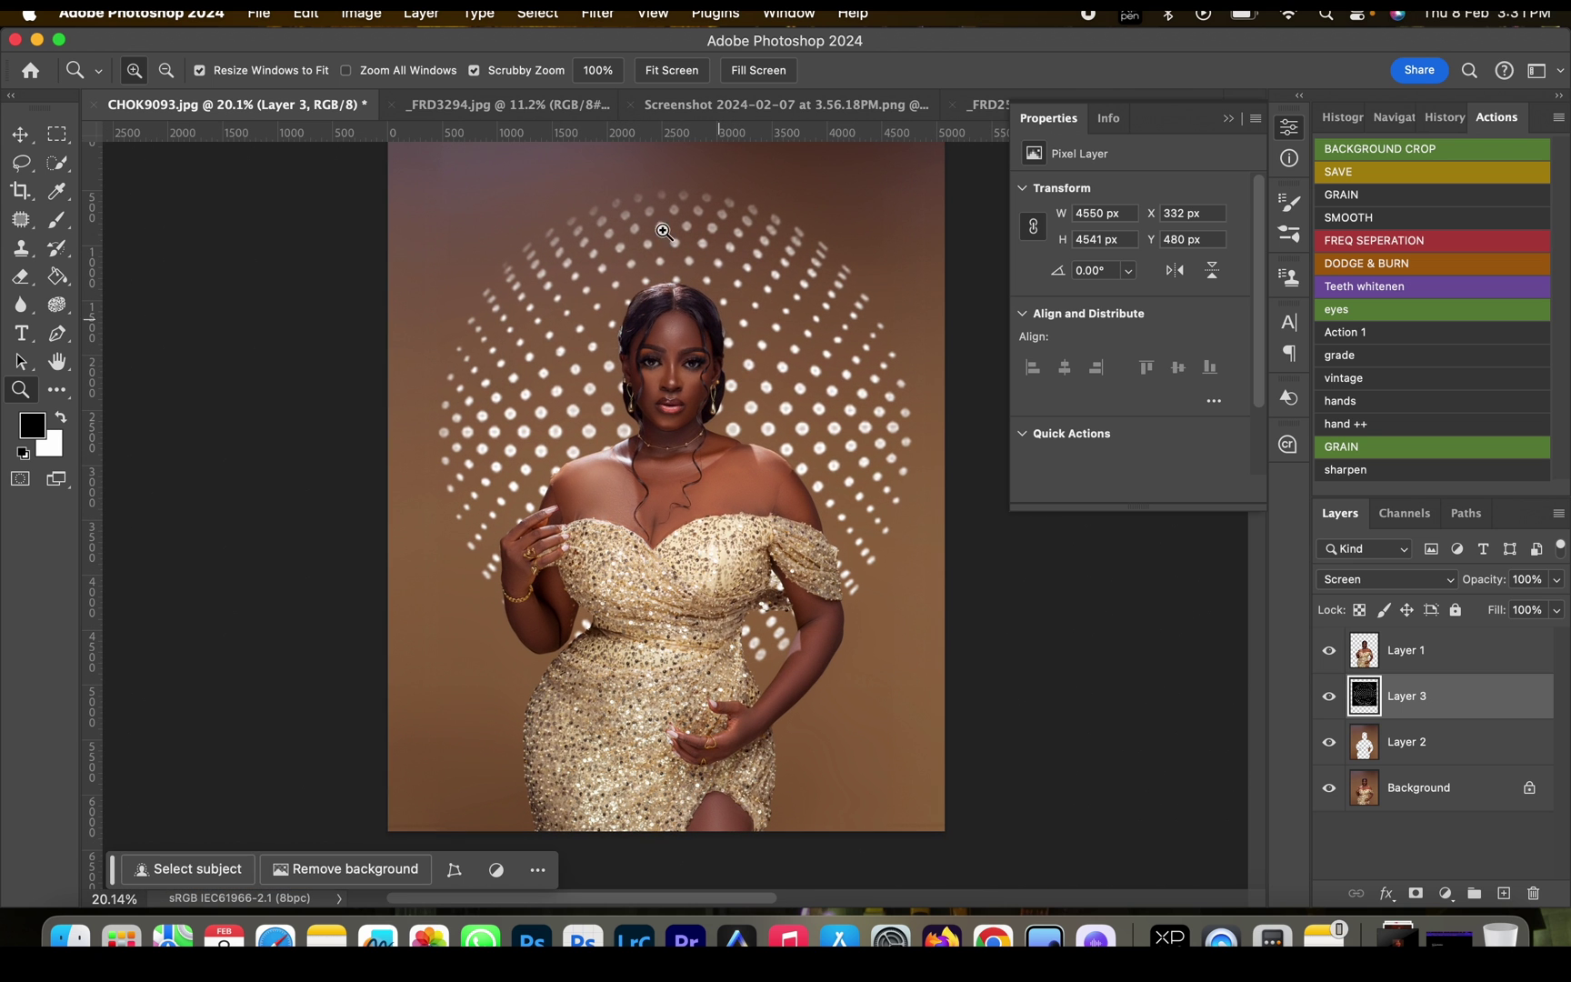
# Step: Apply a Gaussian Blur with a 20.4-pixel radius to the light-pattern Layer 3
pyautogui.click(593, 15)
pyautogui.moveTo(612, 294)
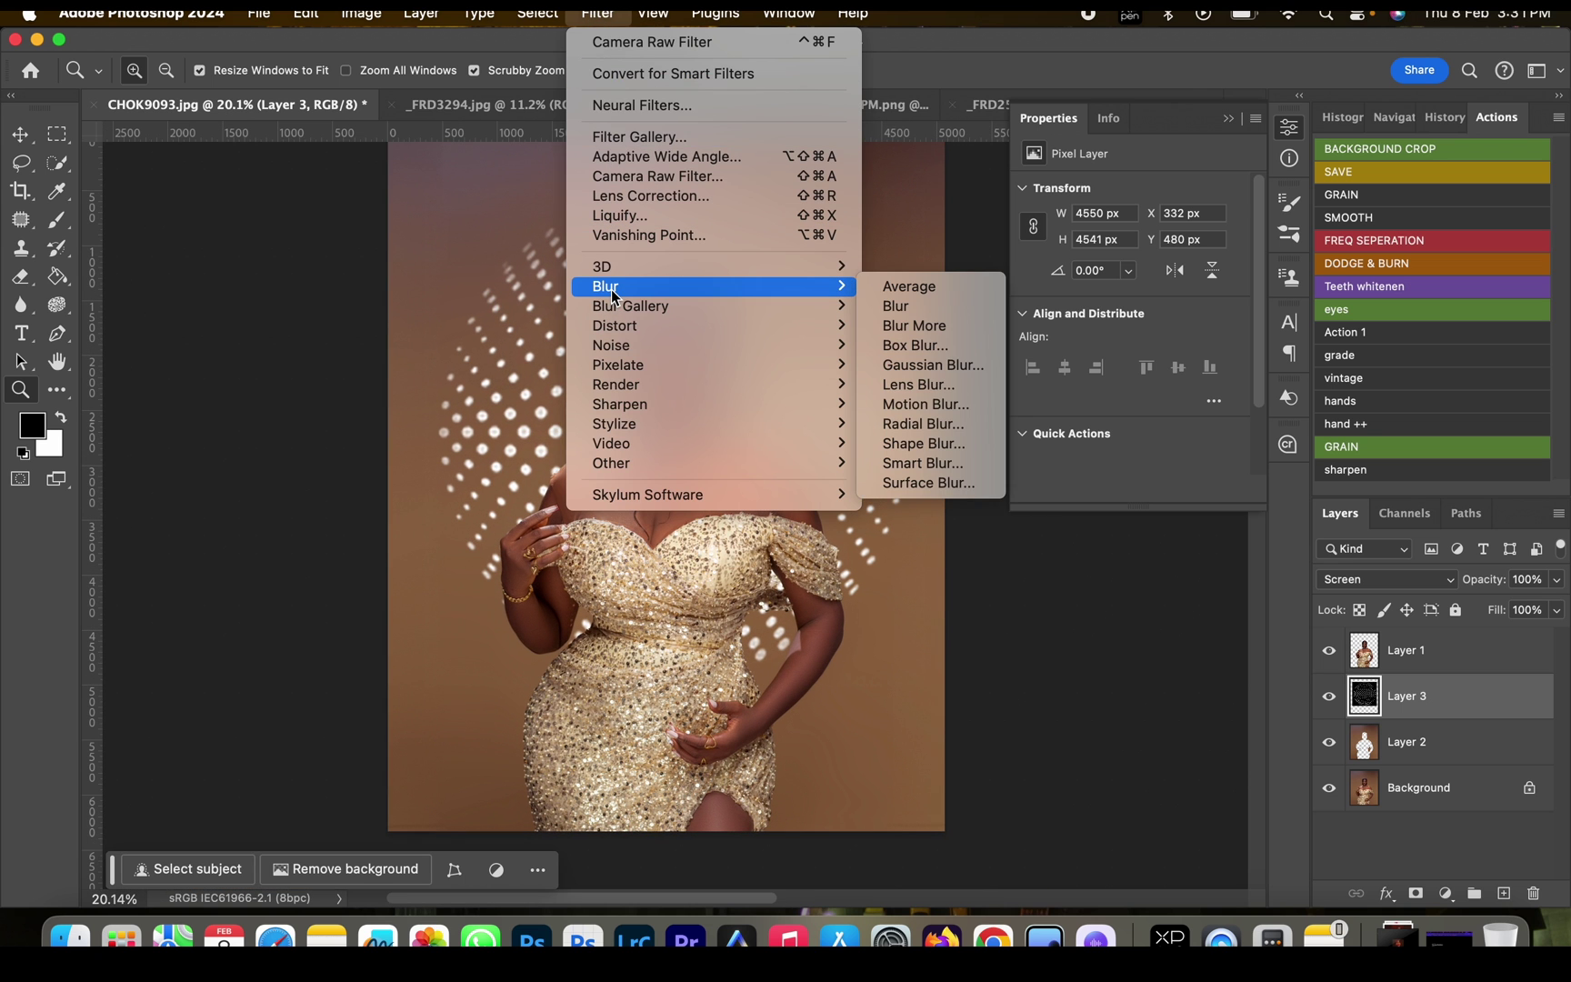
pyautogui.click(929, 364)
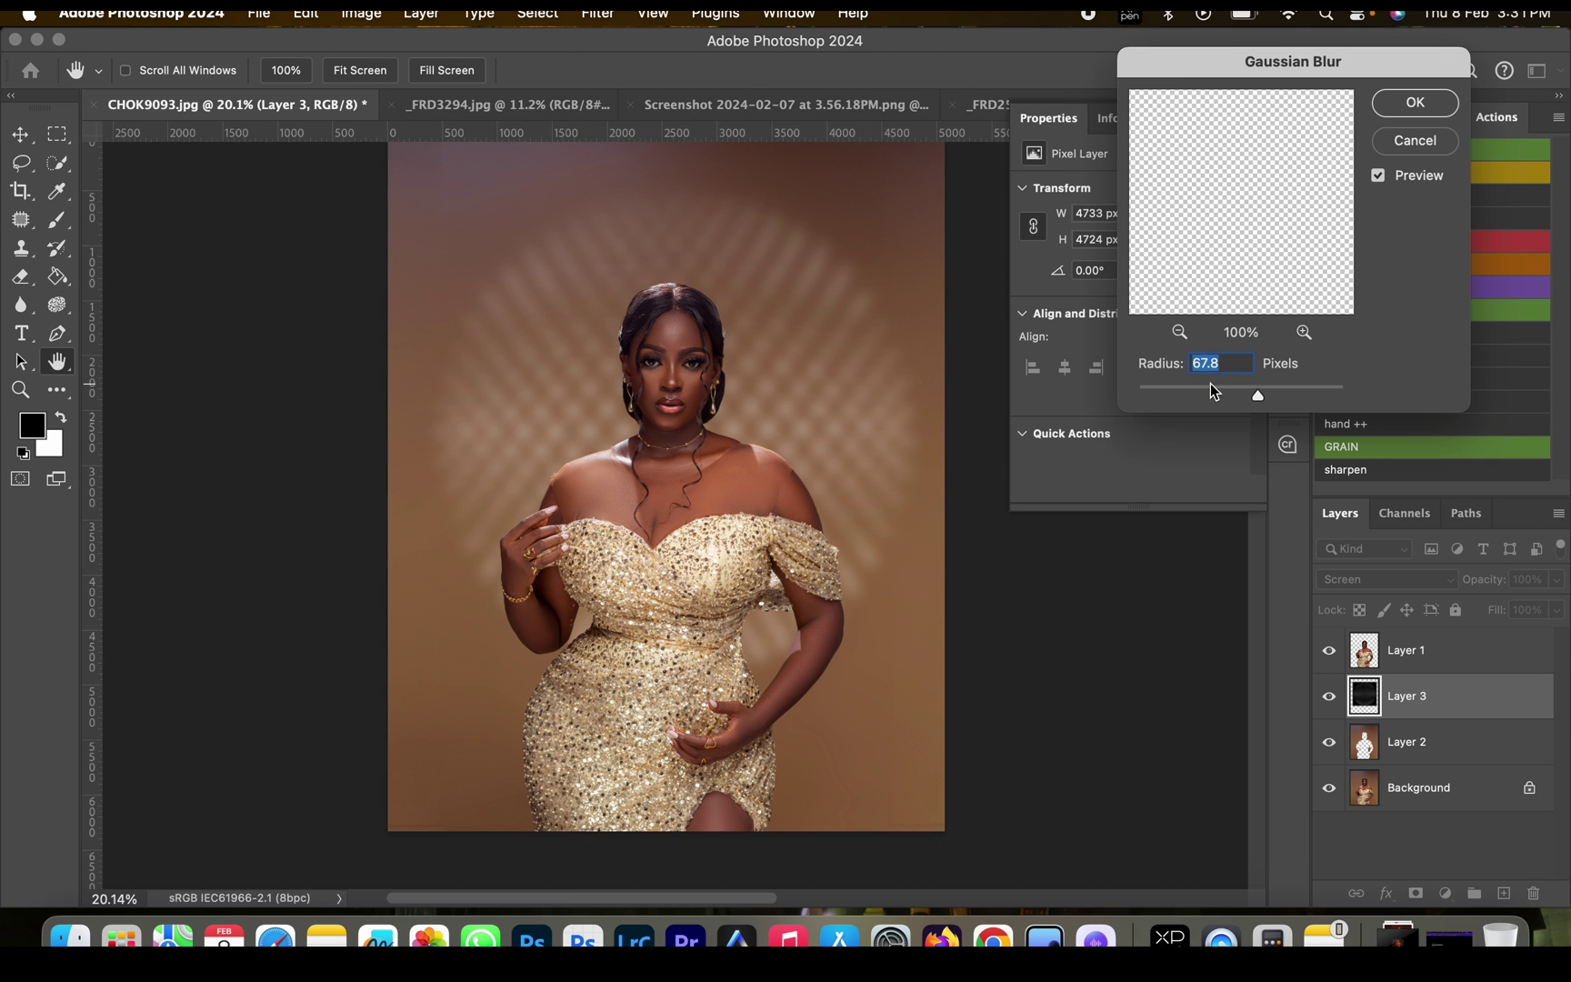
pyautogui.moveTo(1208, 386)
pyautogui.mouseDown()
pyautogui.moveTo(1187, 386)
pyautogui.moveTo(1228, 393)
pyautogui.mouseUp()
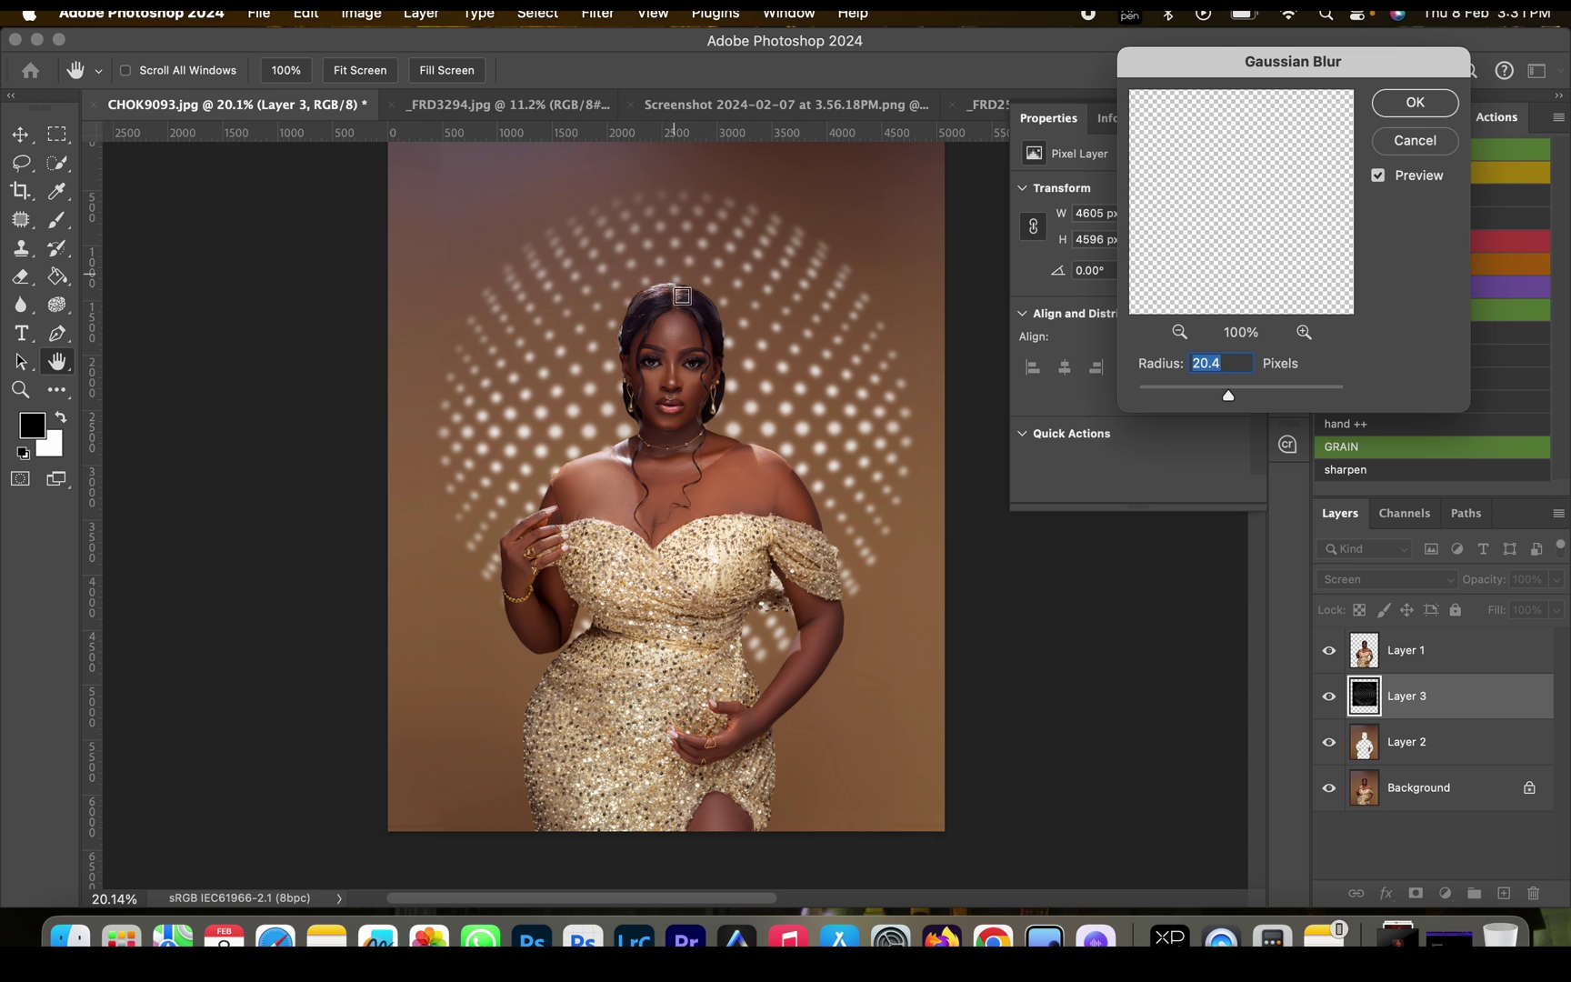
pyautogui.click(1400, 105)
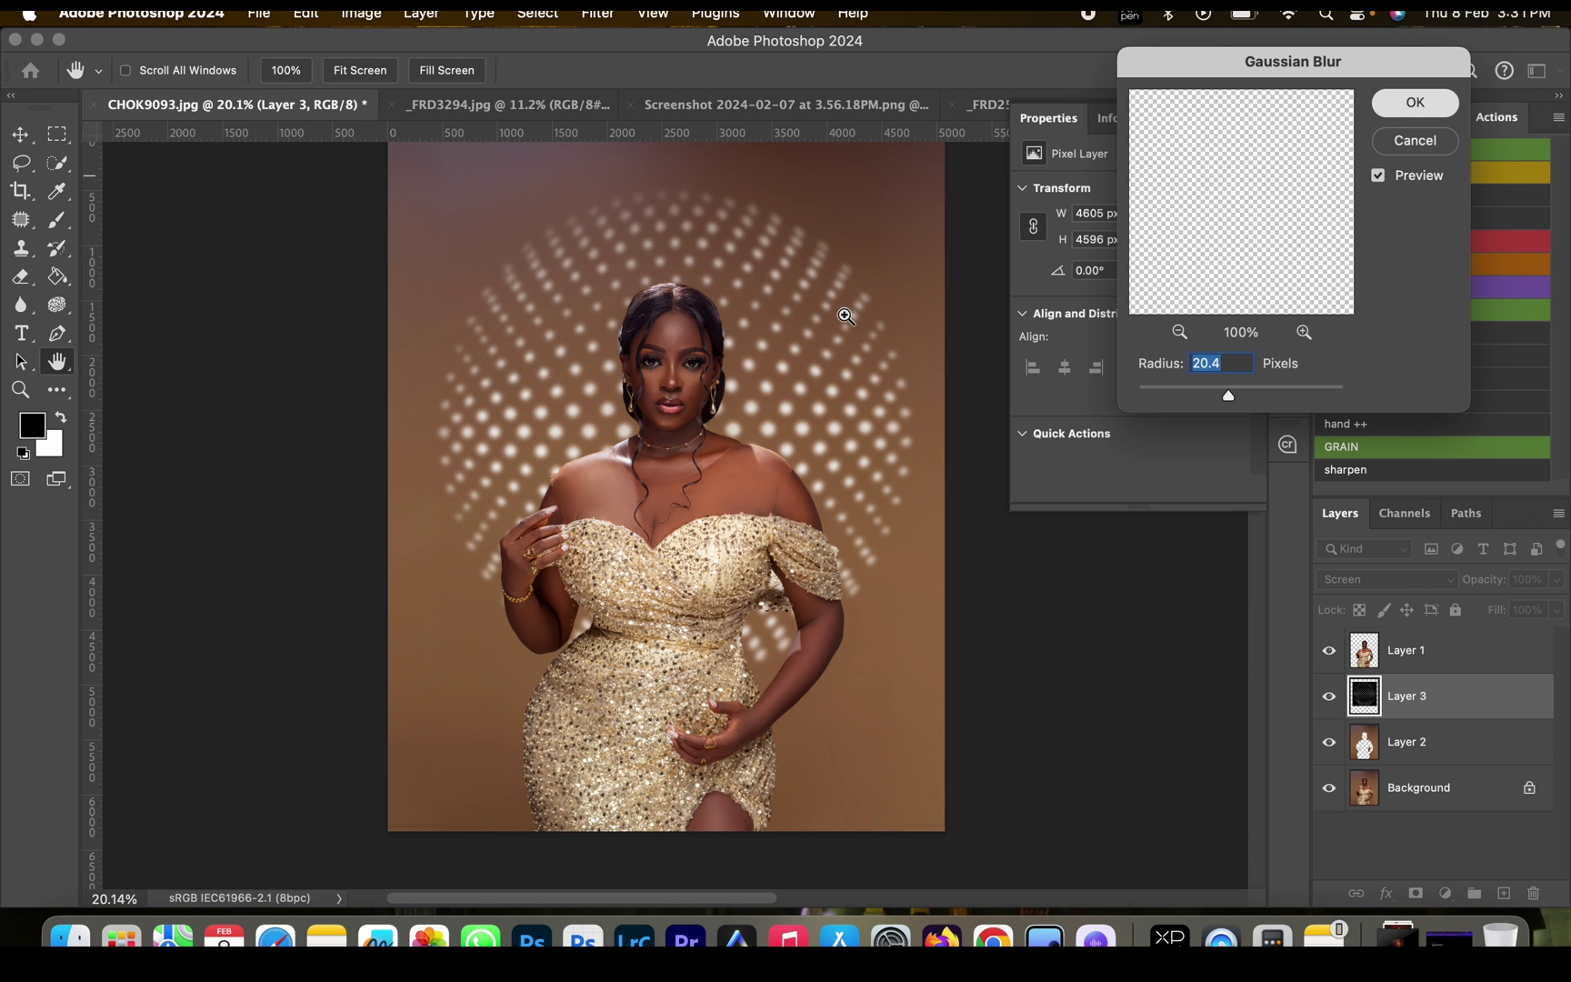
pyautogui.scroll(3, 708, 401)
pyautogui.scroll(-5, 700, 397)
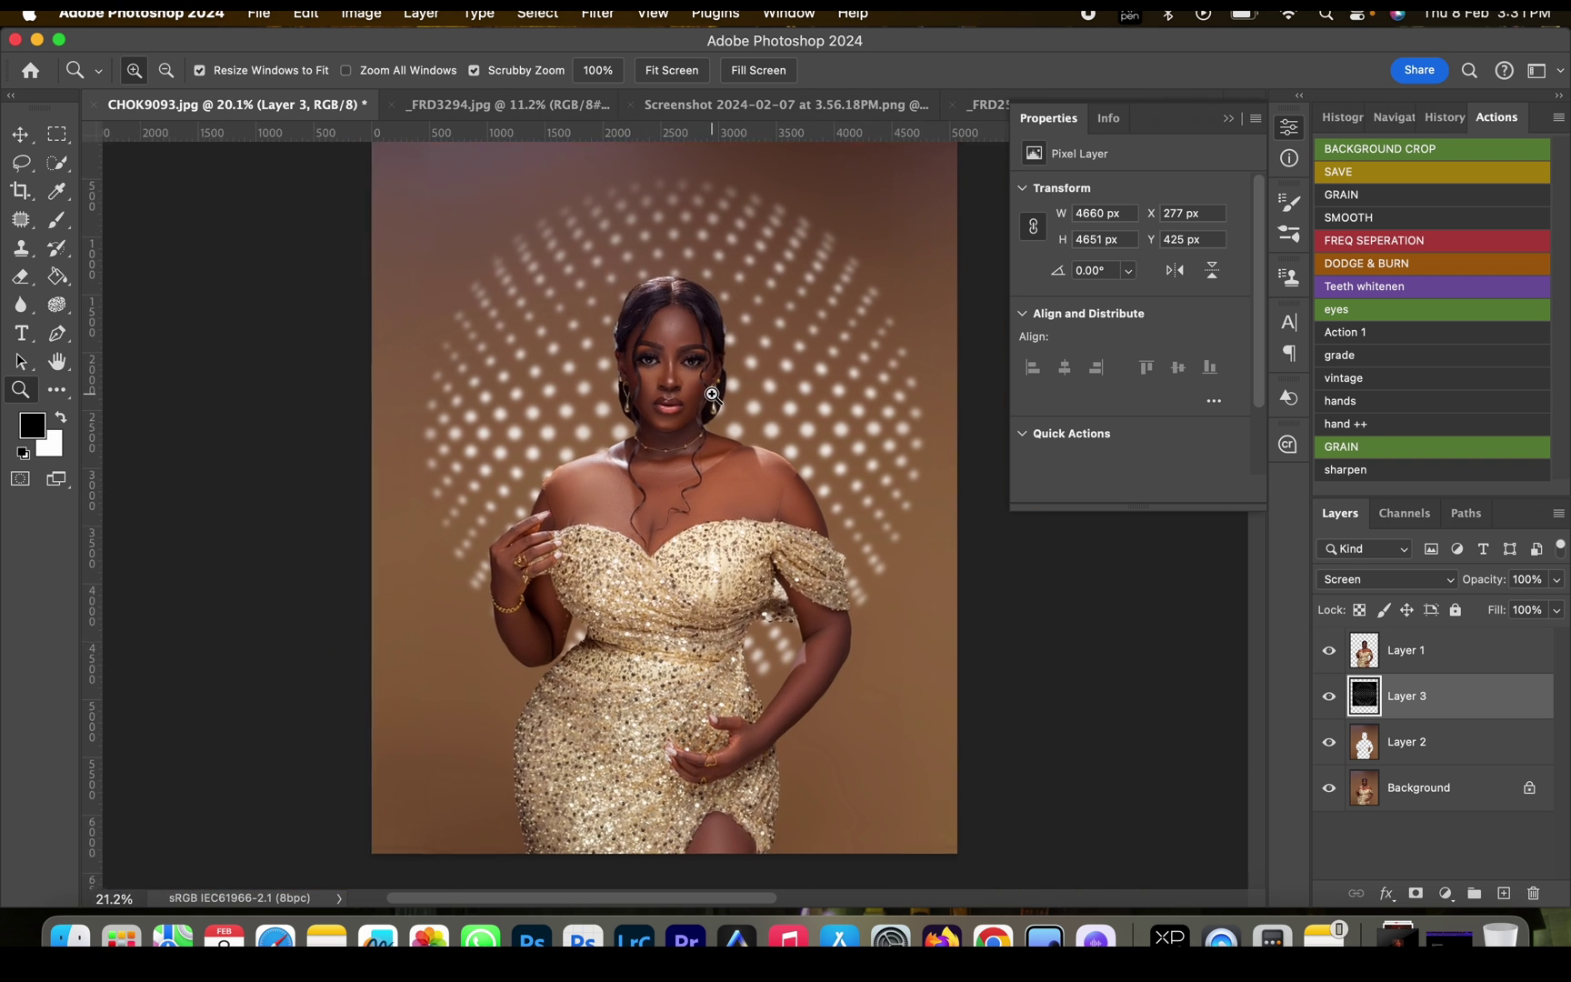
pyautogui.scroll(3, 693, 393)
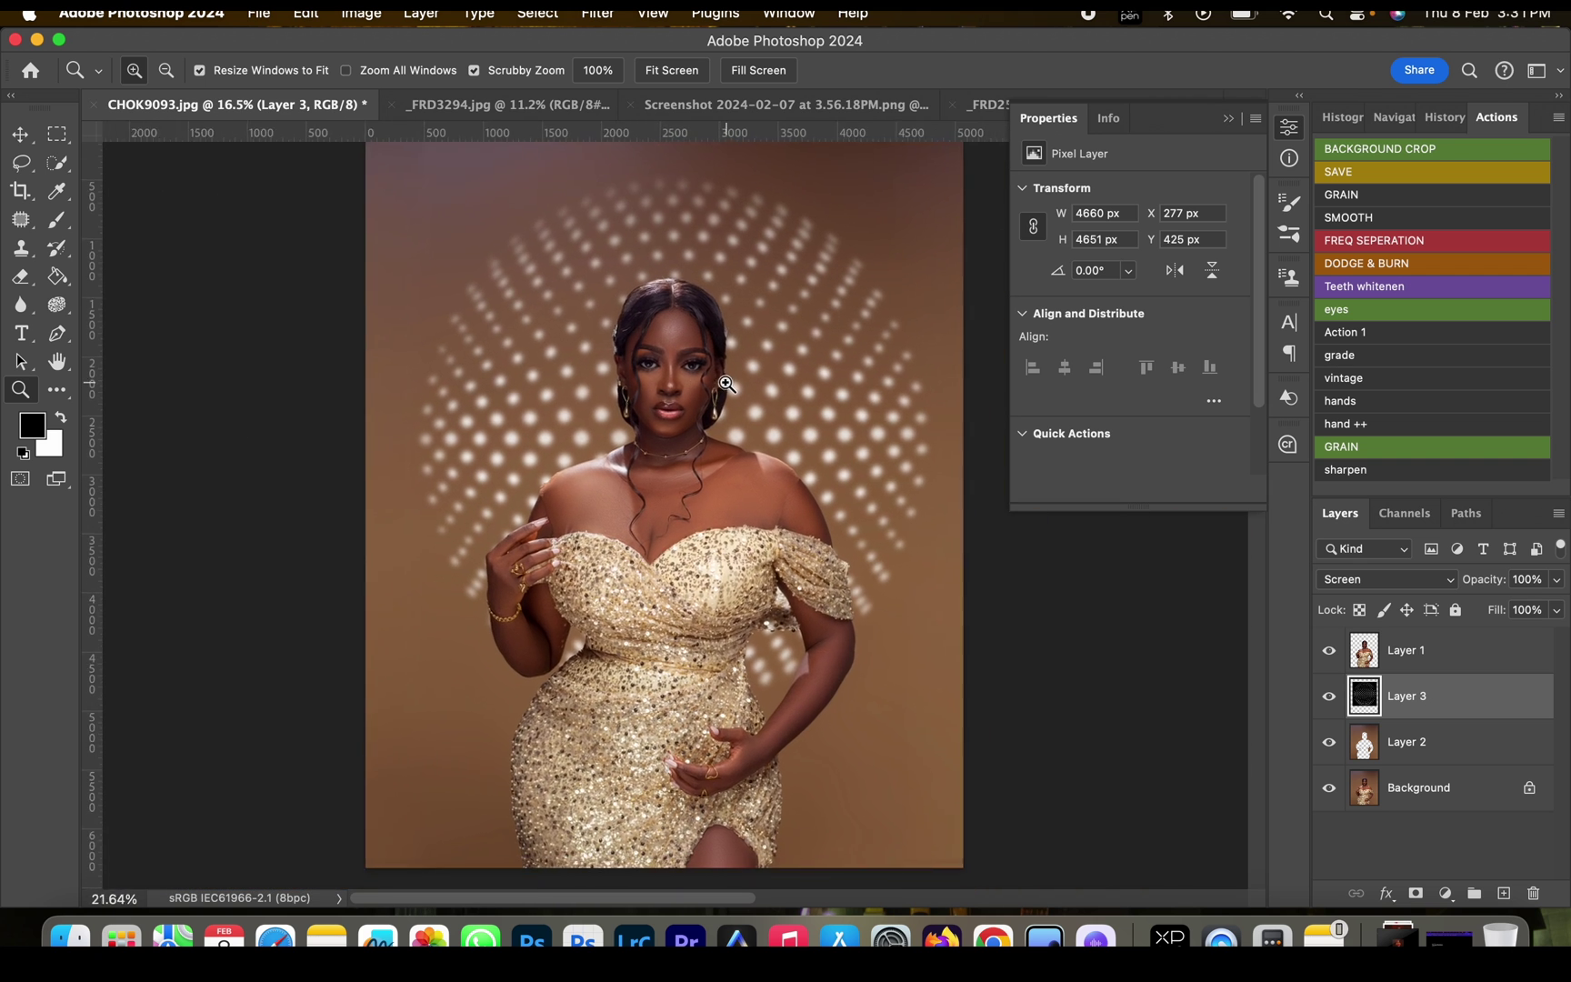
pyautogui.scroll(-2, 692, 393)
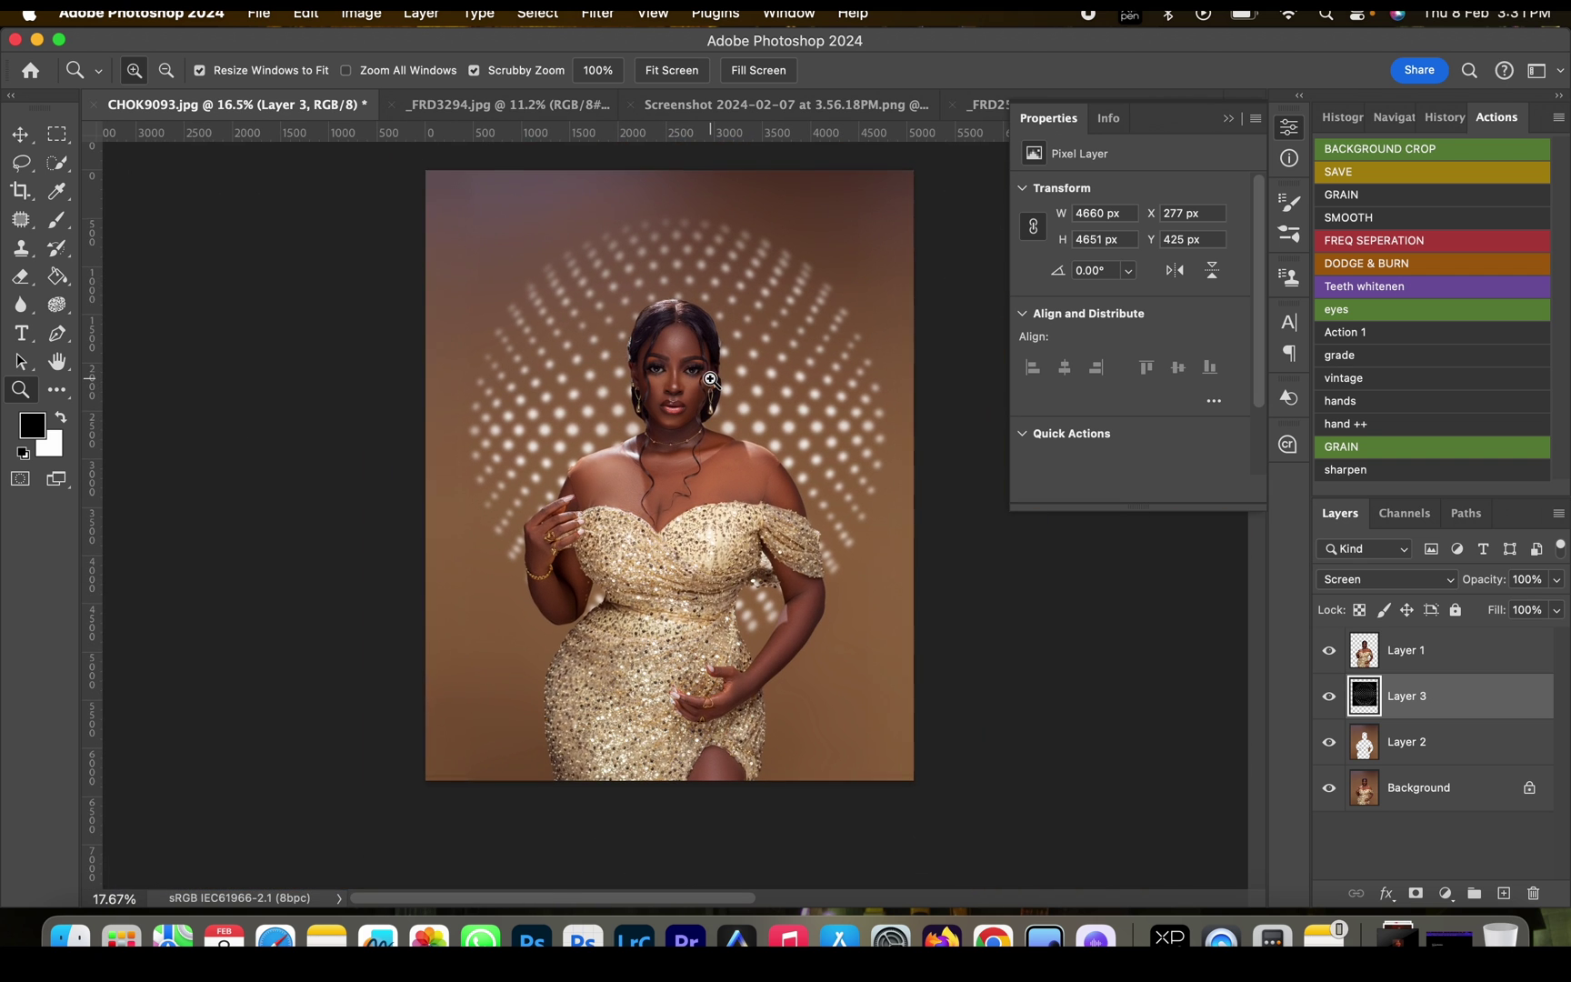
pyautogui.click(1330, 698)
pyautogui.click(1330, 698)
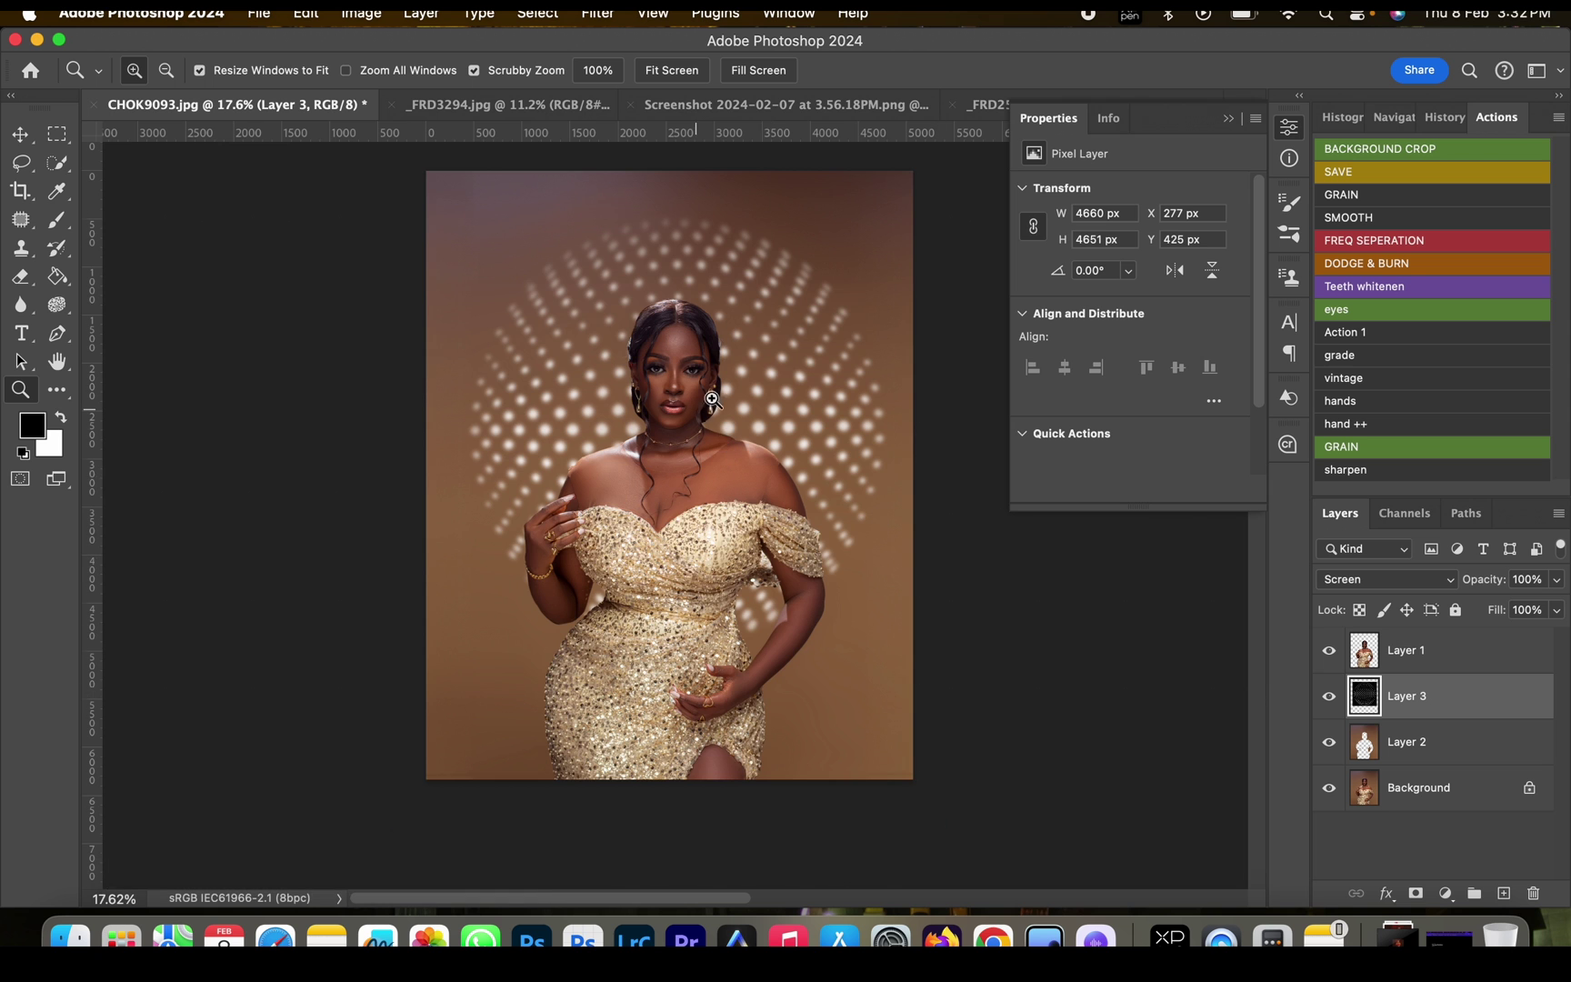
pyautogui.scroll(3, 713, 398)
pyautogui.scroll(-4, 711, 400)
pyautogui.scroll(3, 709, 402)
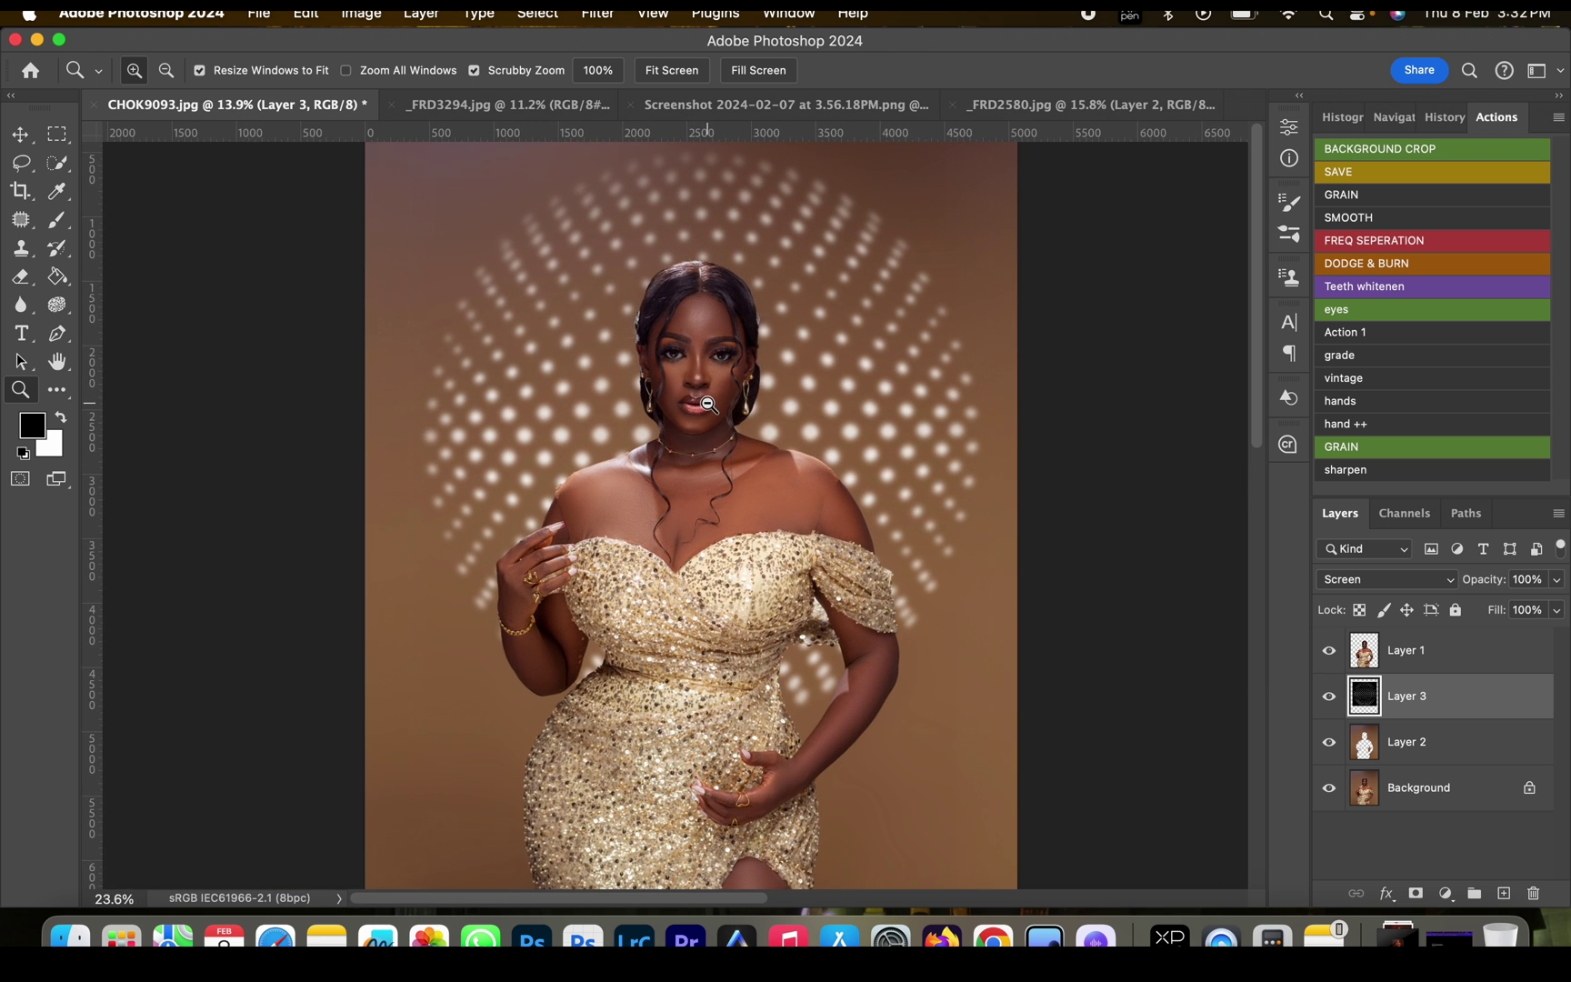
pyautogui.scroll(-2, 708, 404)
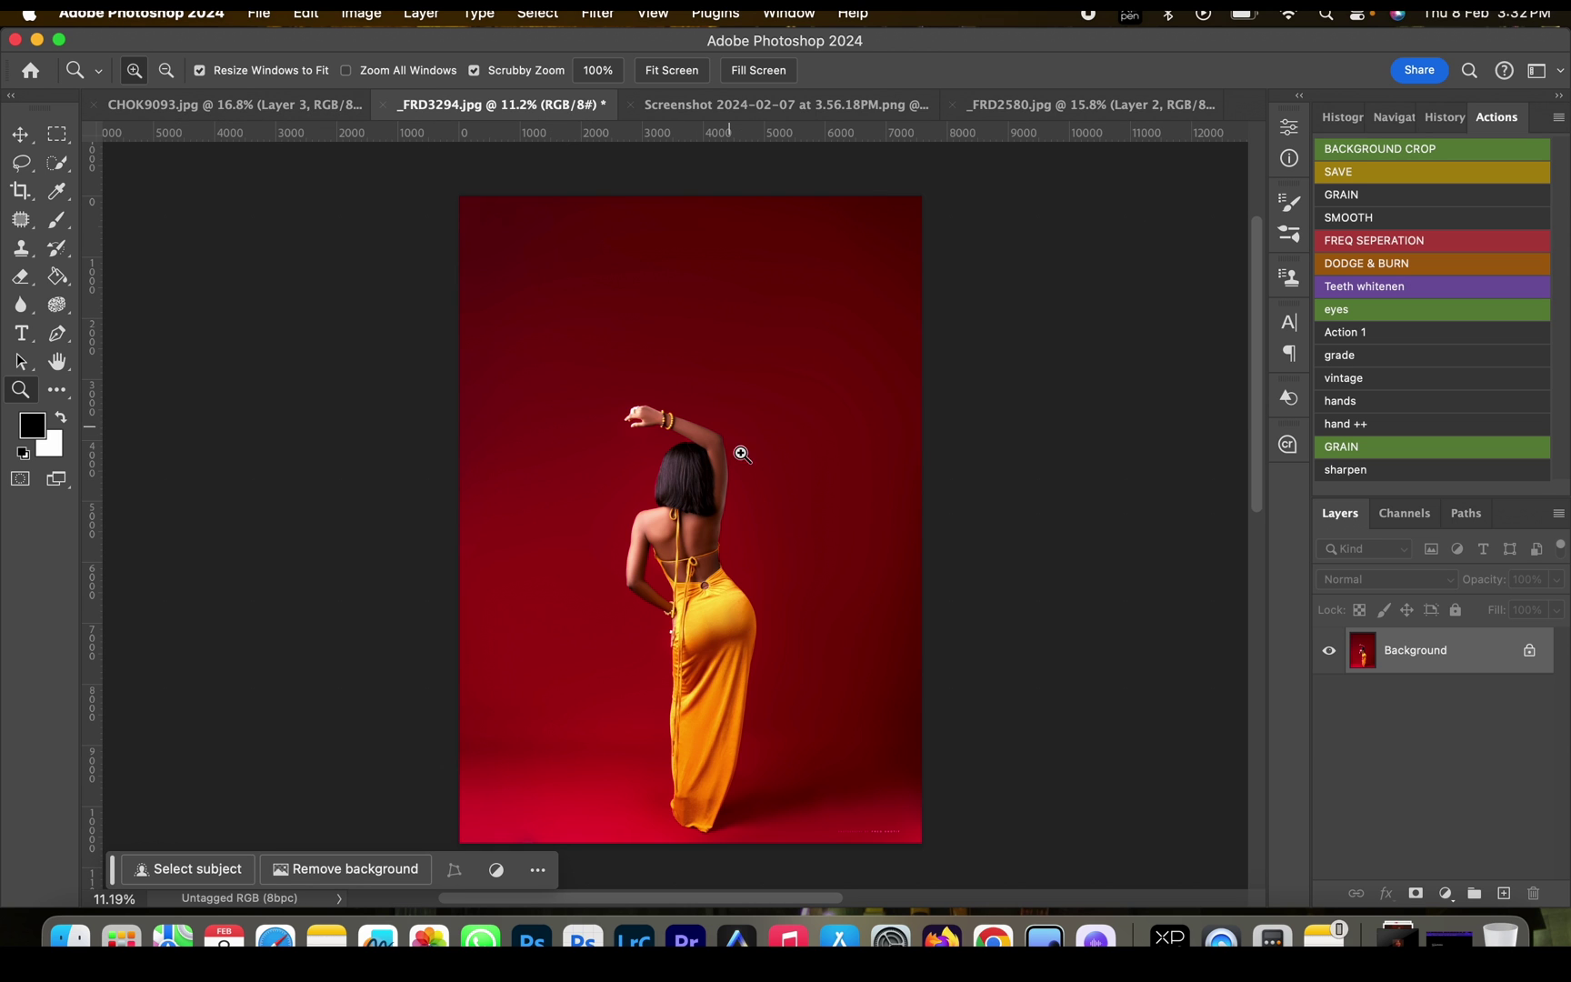
# Step: Fit the dancer photo on screen and crop it to 4:5, shifting the image upward
pyautogui.scroll(-2, 733, 537)
pyautogui.scroll(3, 733, 537)
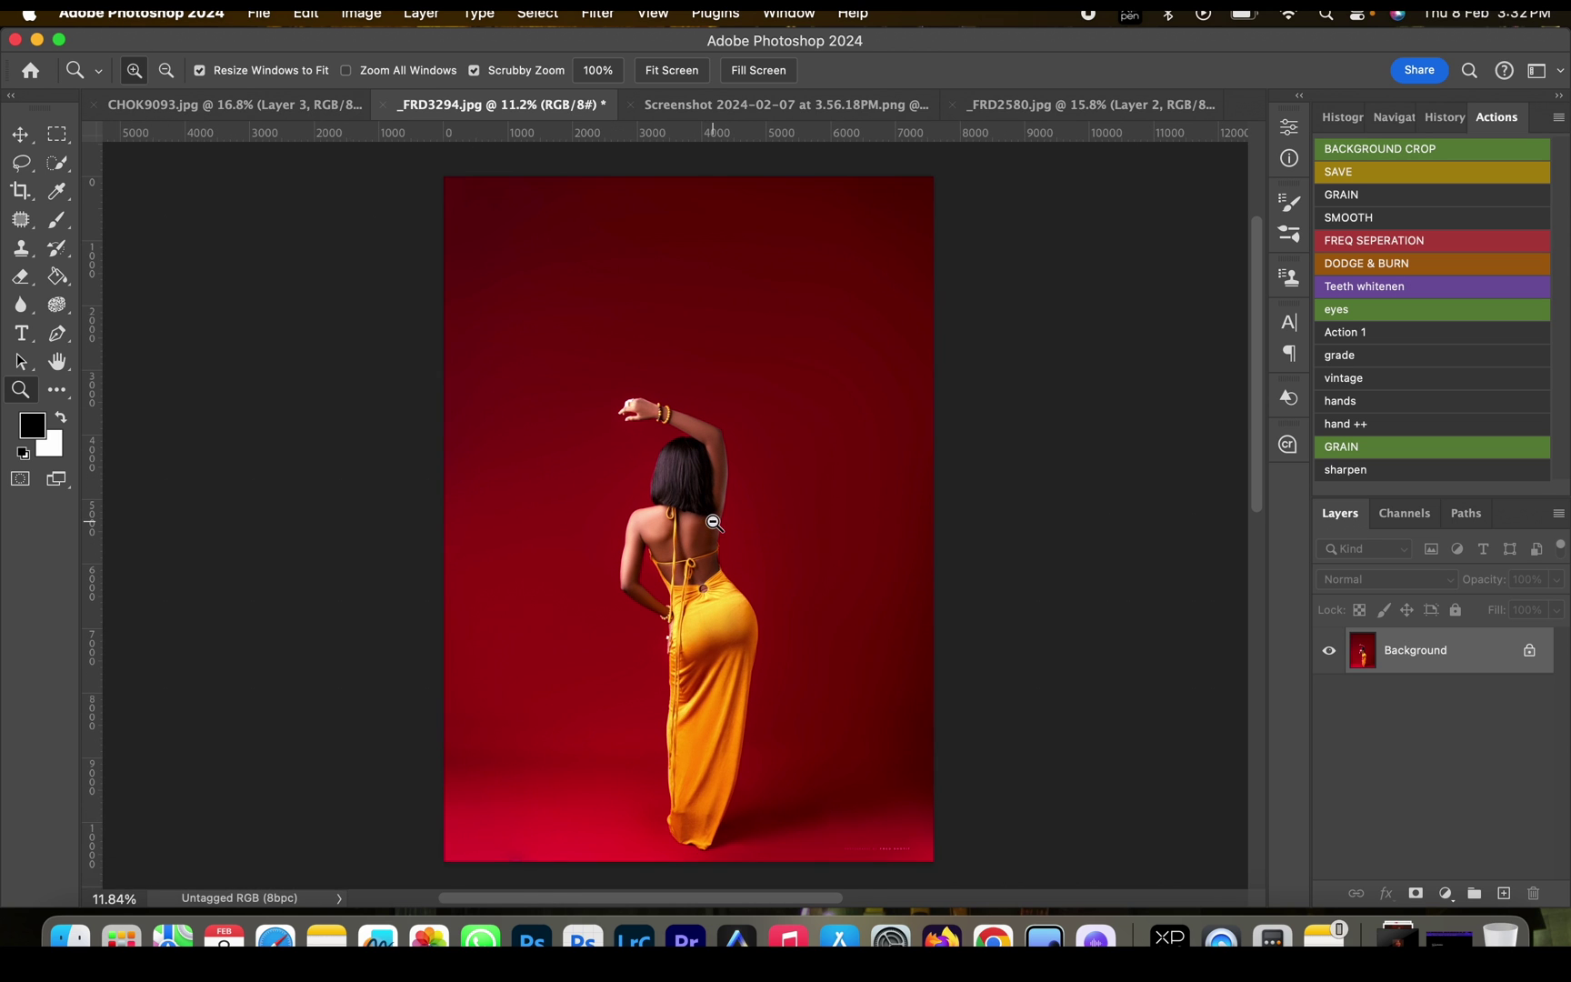
pyautogui.scroll(1, 736, 541)
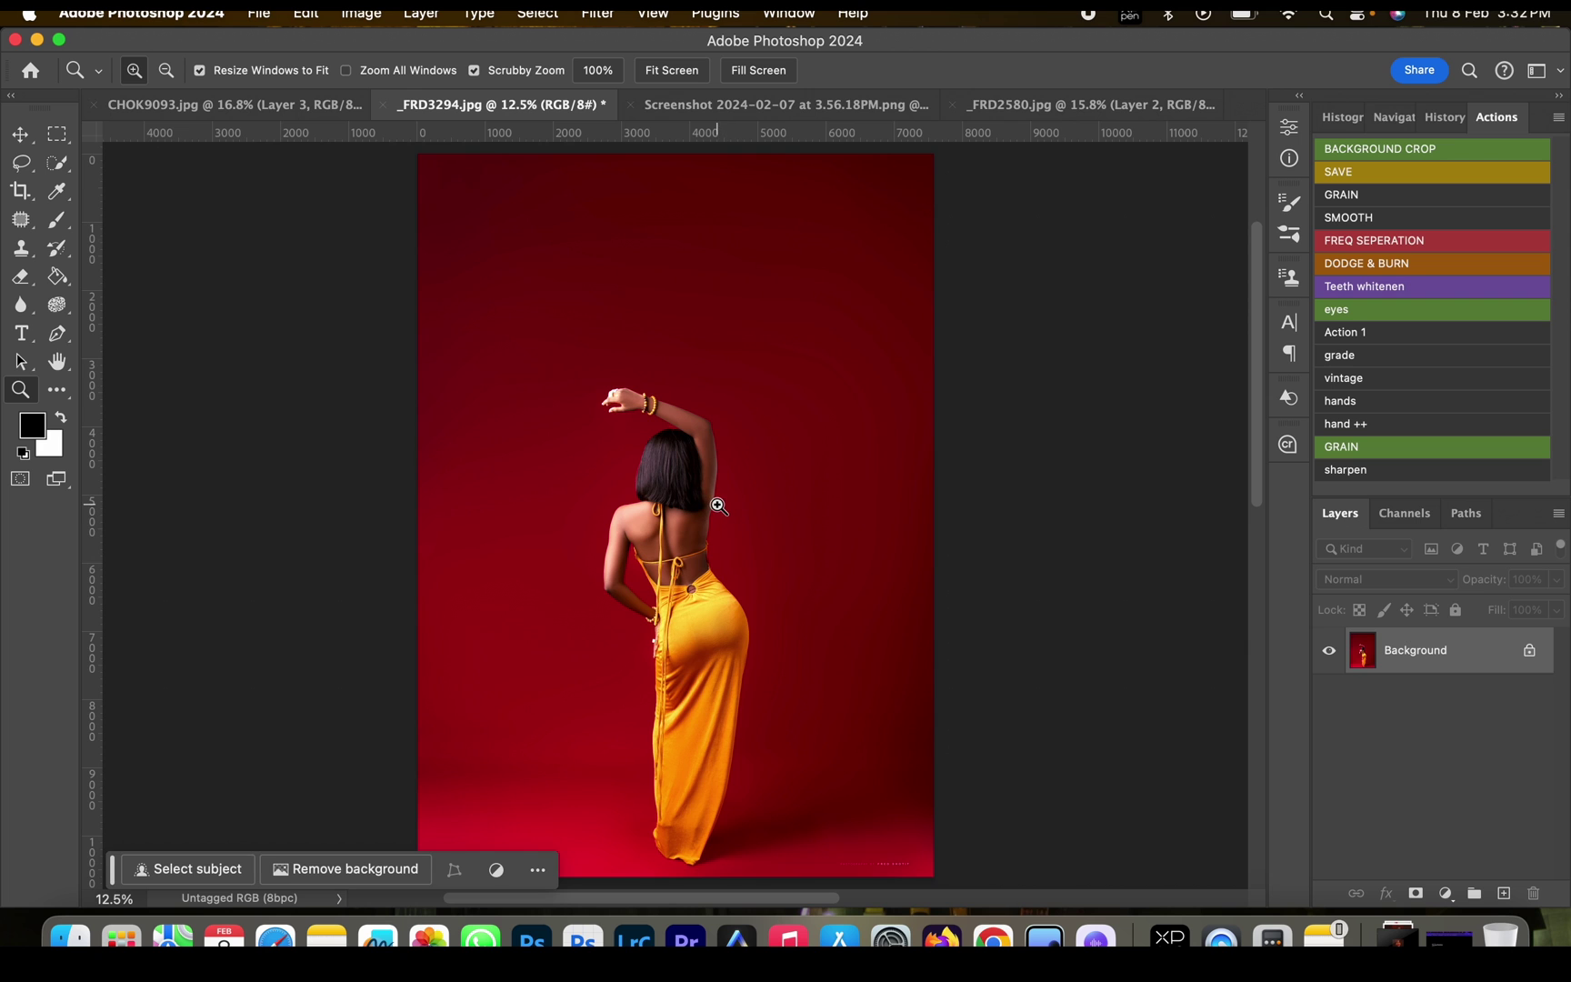
pyautogui.press('super+0')
pyautogui.press('c')
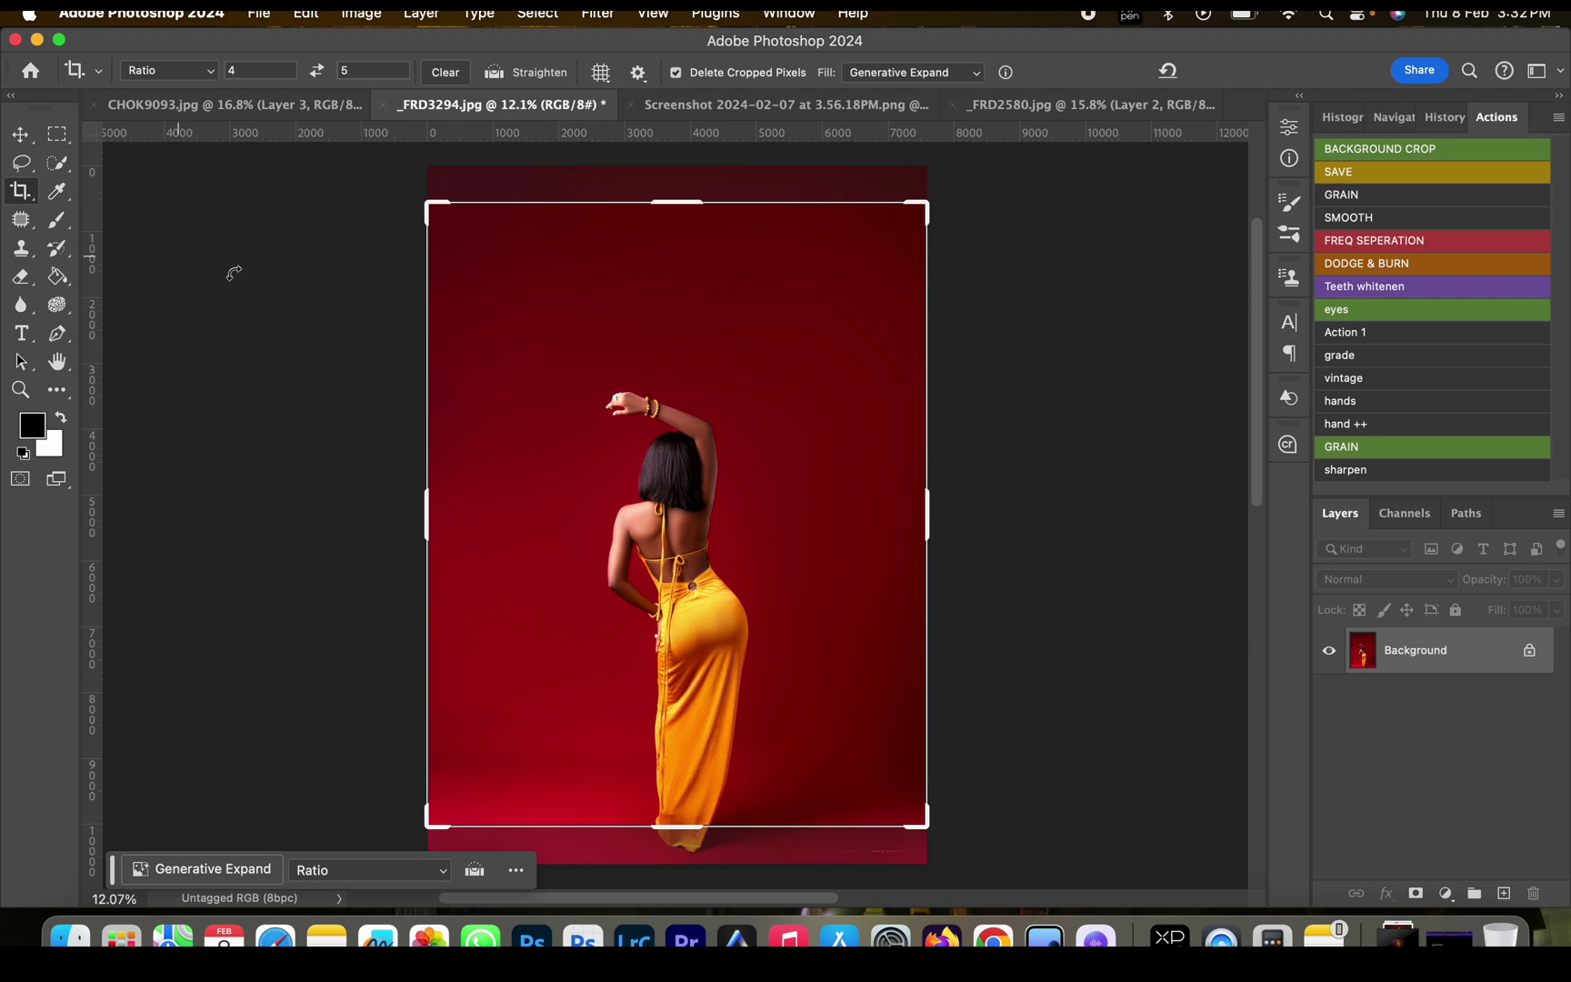
pyautogui.moveTo(787, 564); pyautogui.dragTo(783, 513)
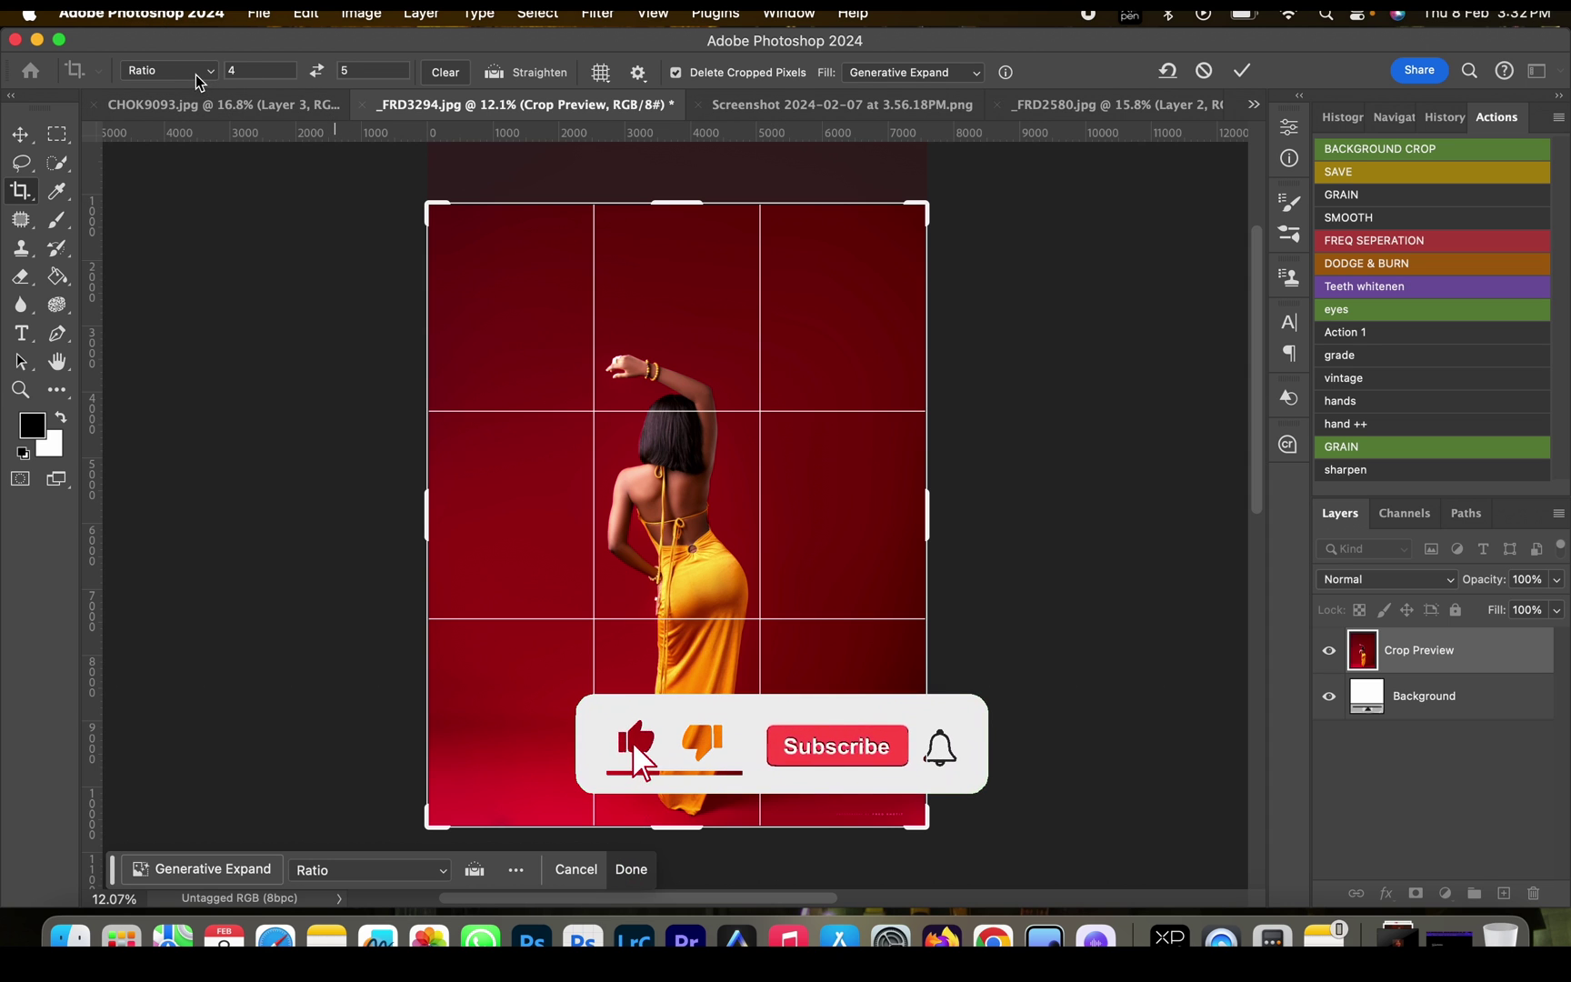
pyautogui.click(1242, 70)
pyautogui.click(57, 136)
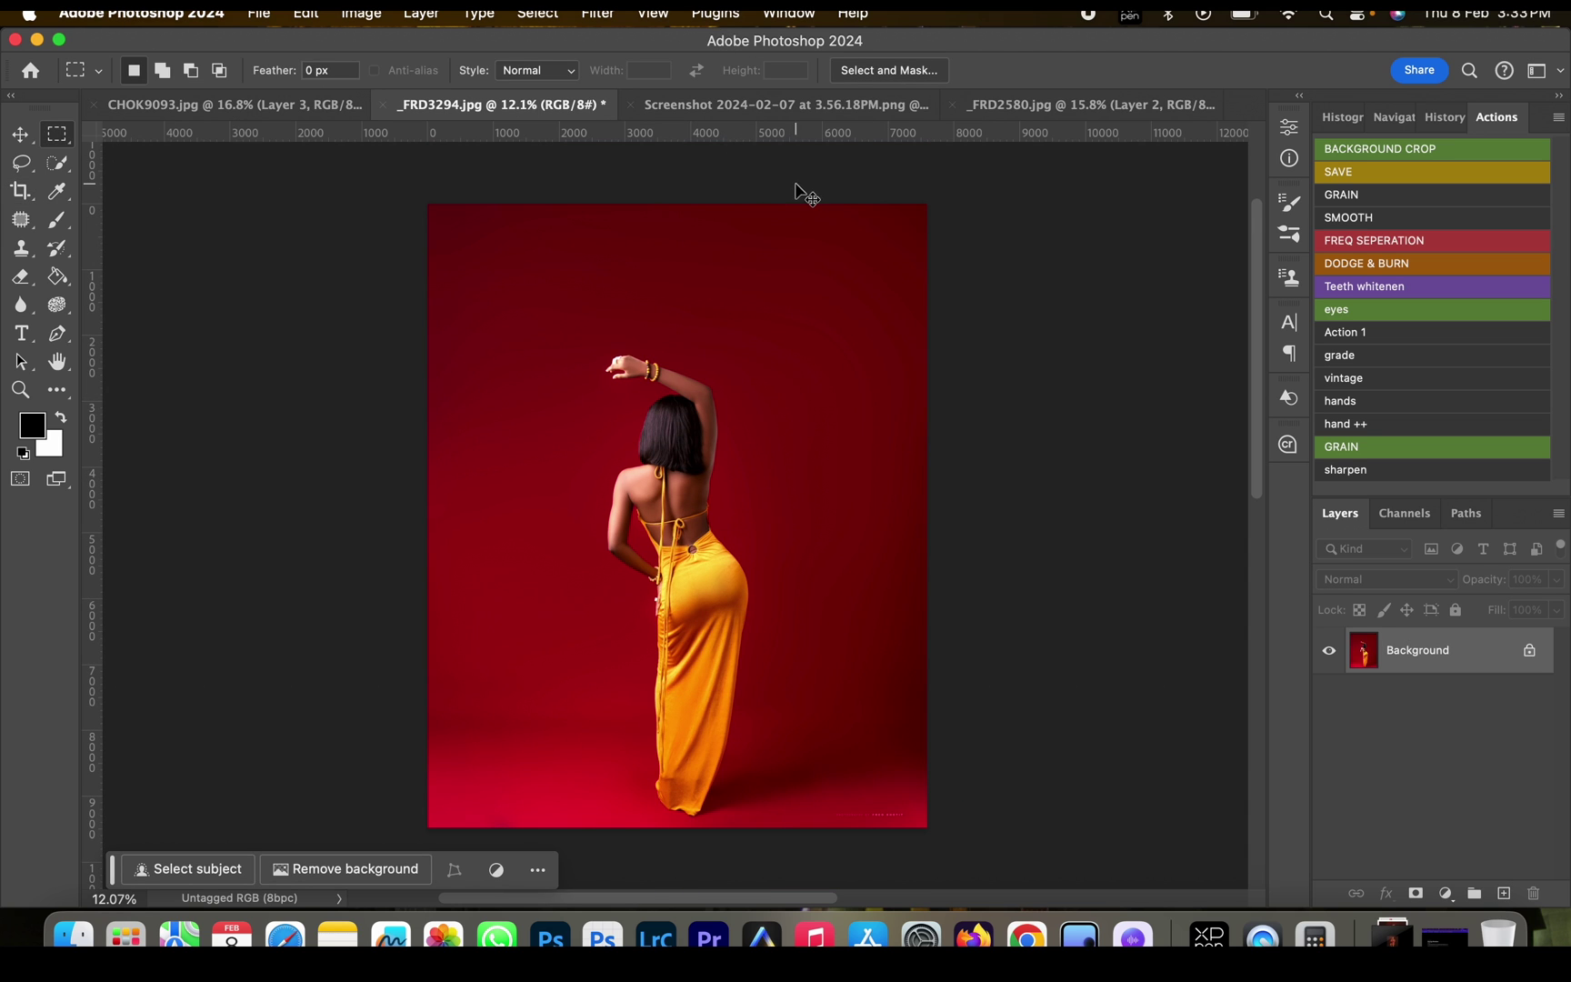
# Step: Duplicate the dancer layer and select the red backdrop by inverting Select Subject
pyautogui.press('super+j')
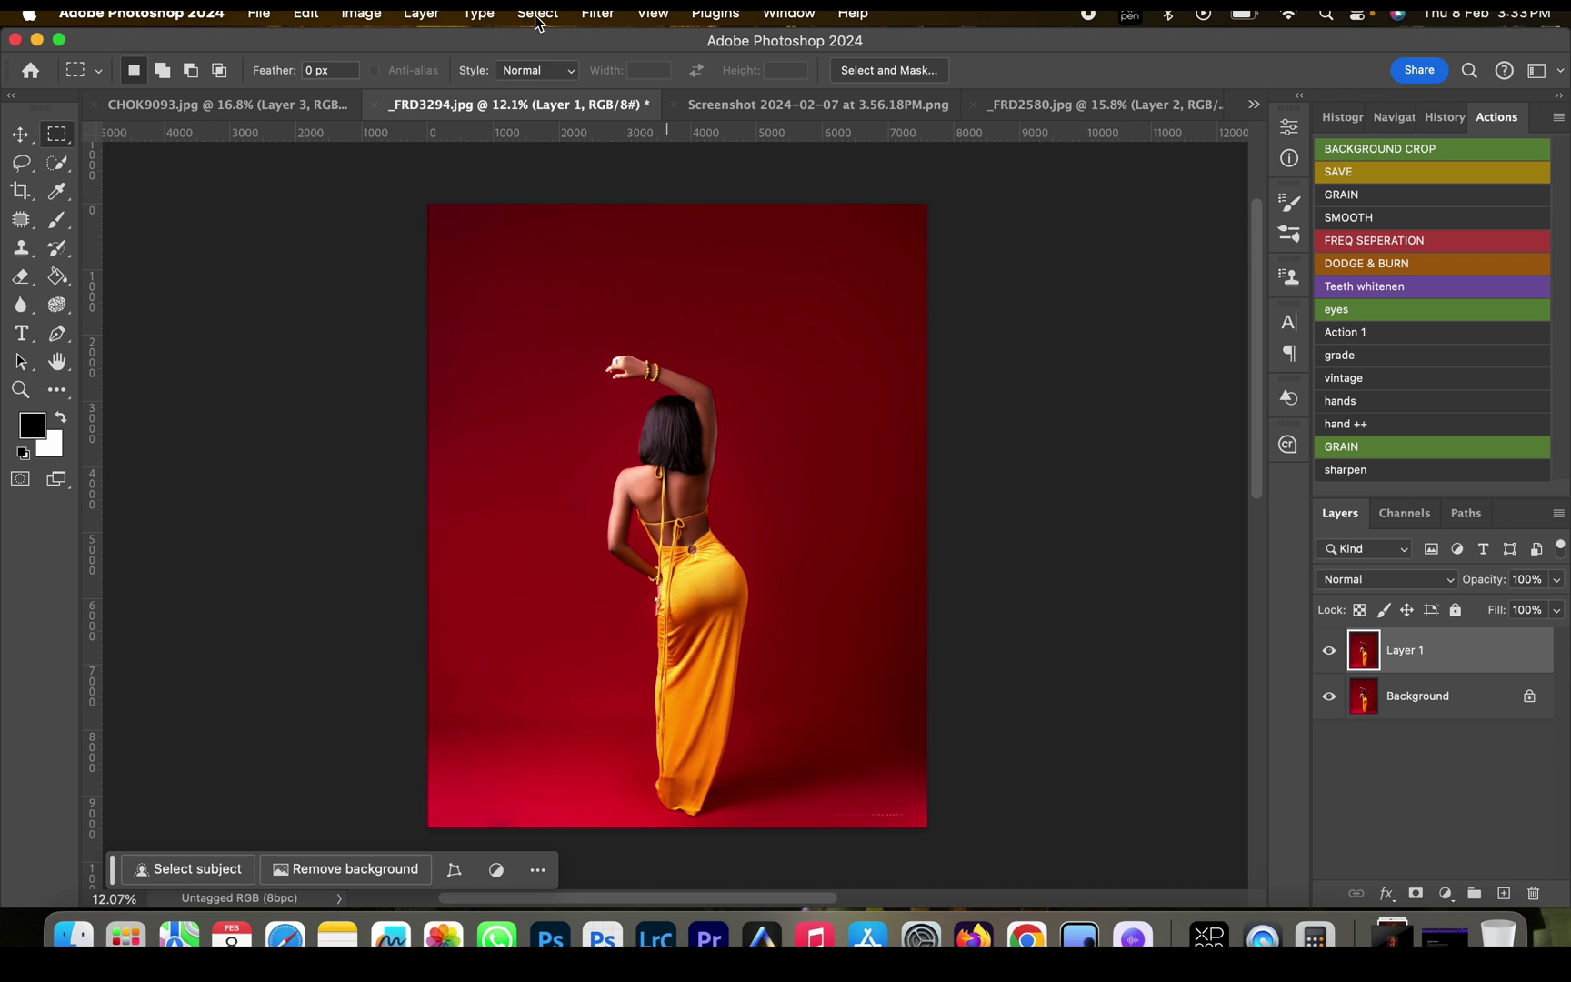
pyautogui.click(537, 17)
pyautogui.click(568, 261)
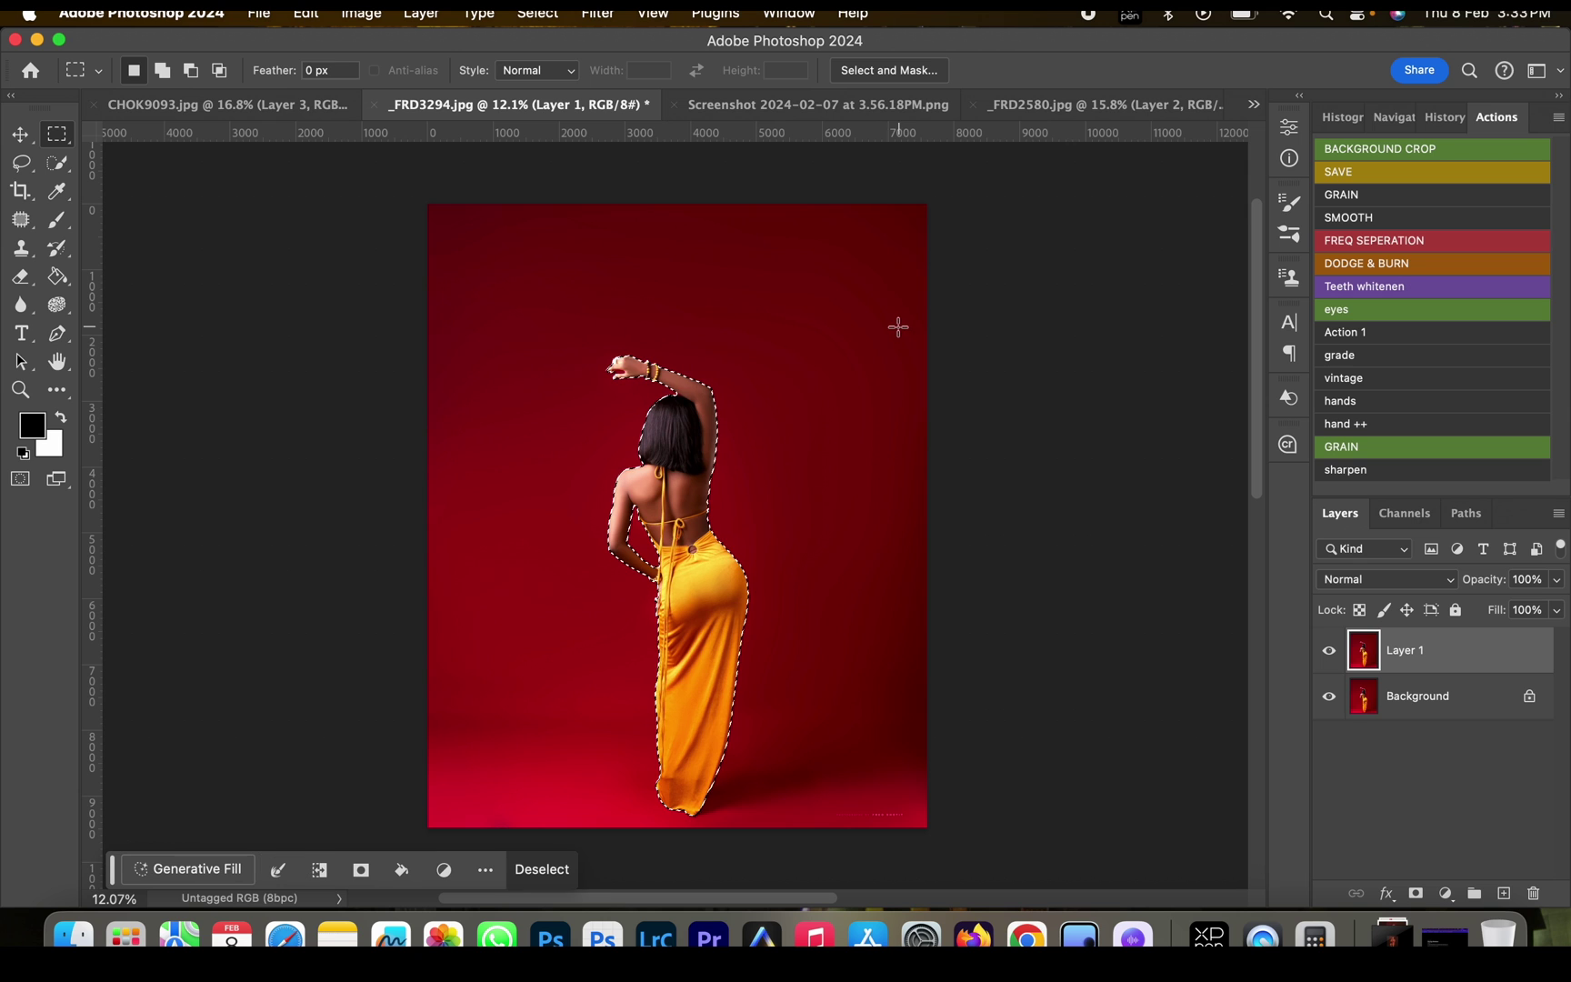
pyautogui.rightClick(690, 322)
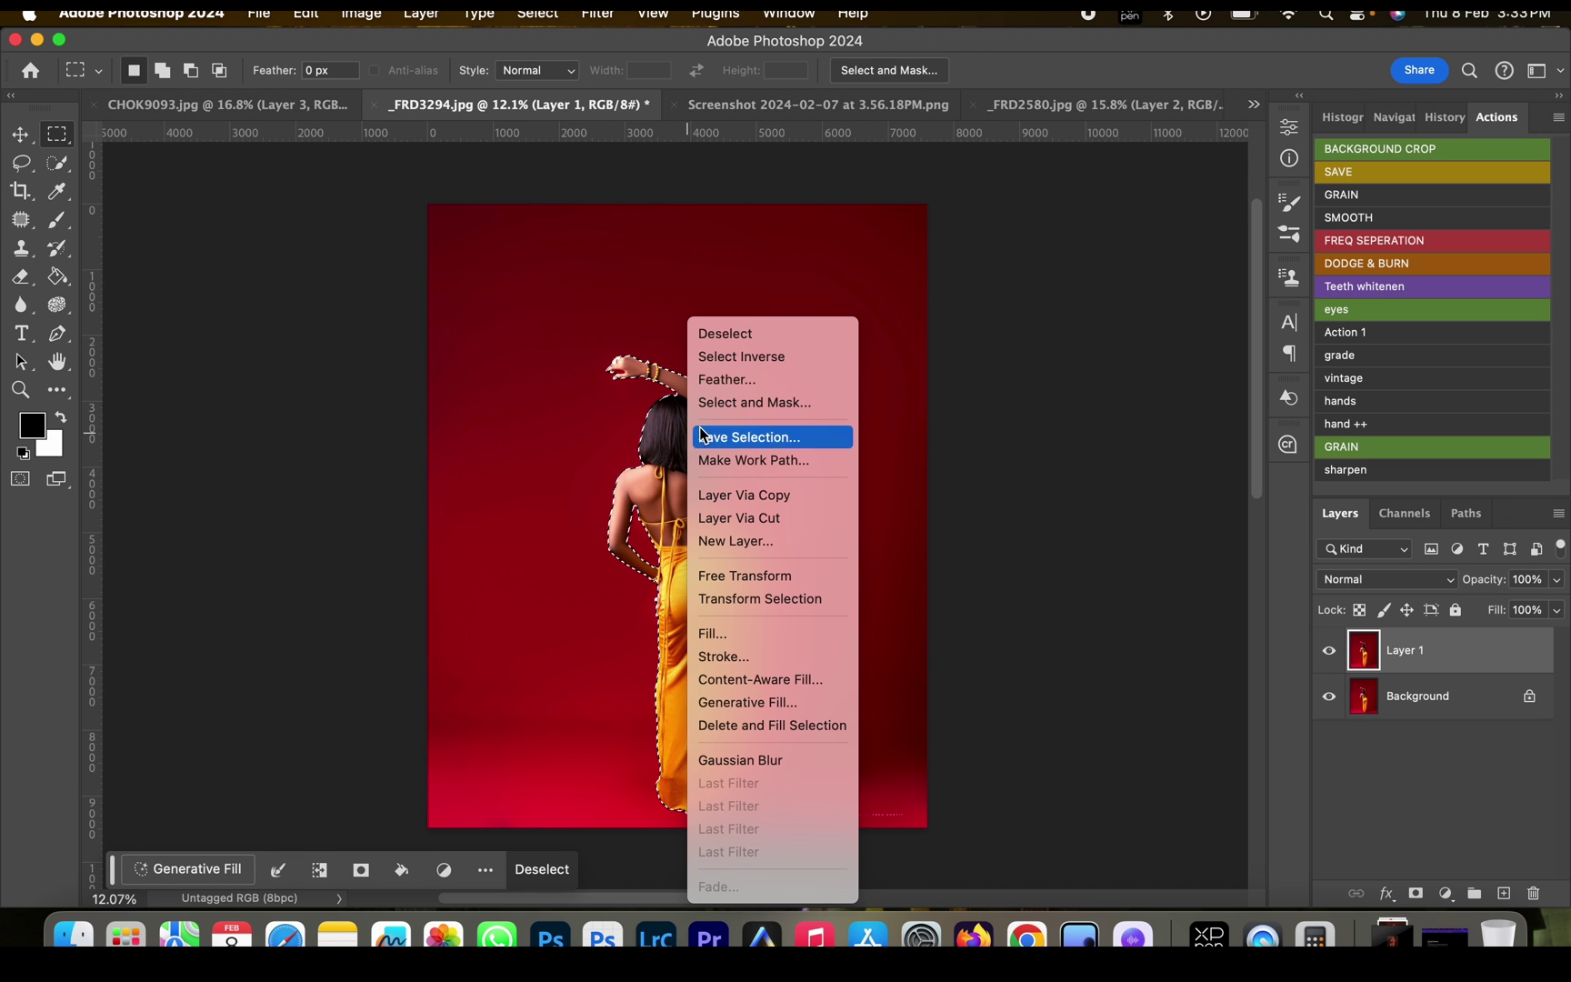
pyautogui.click(756, 358)
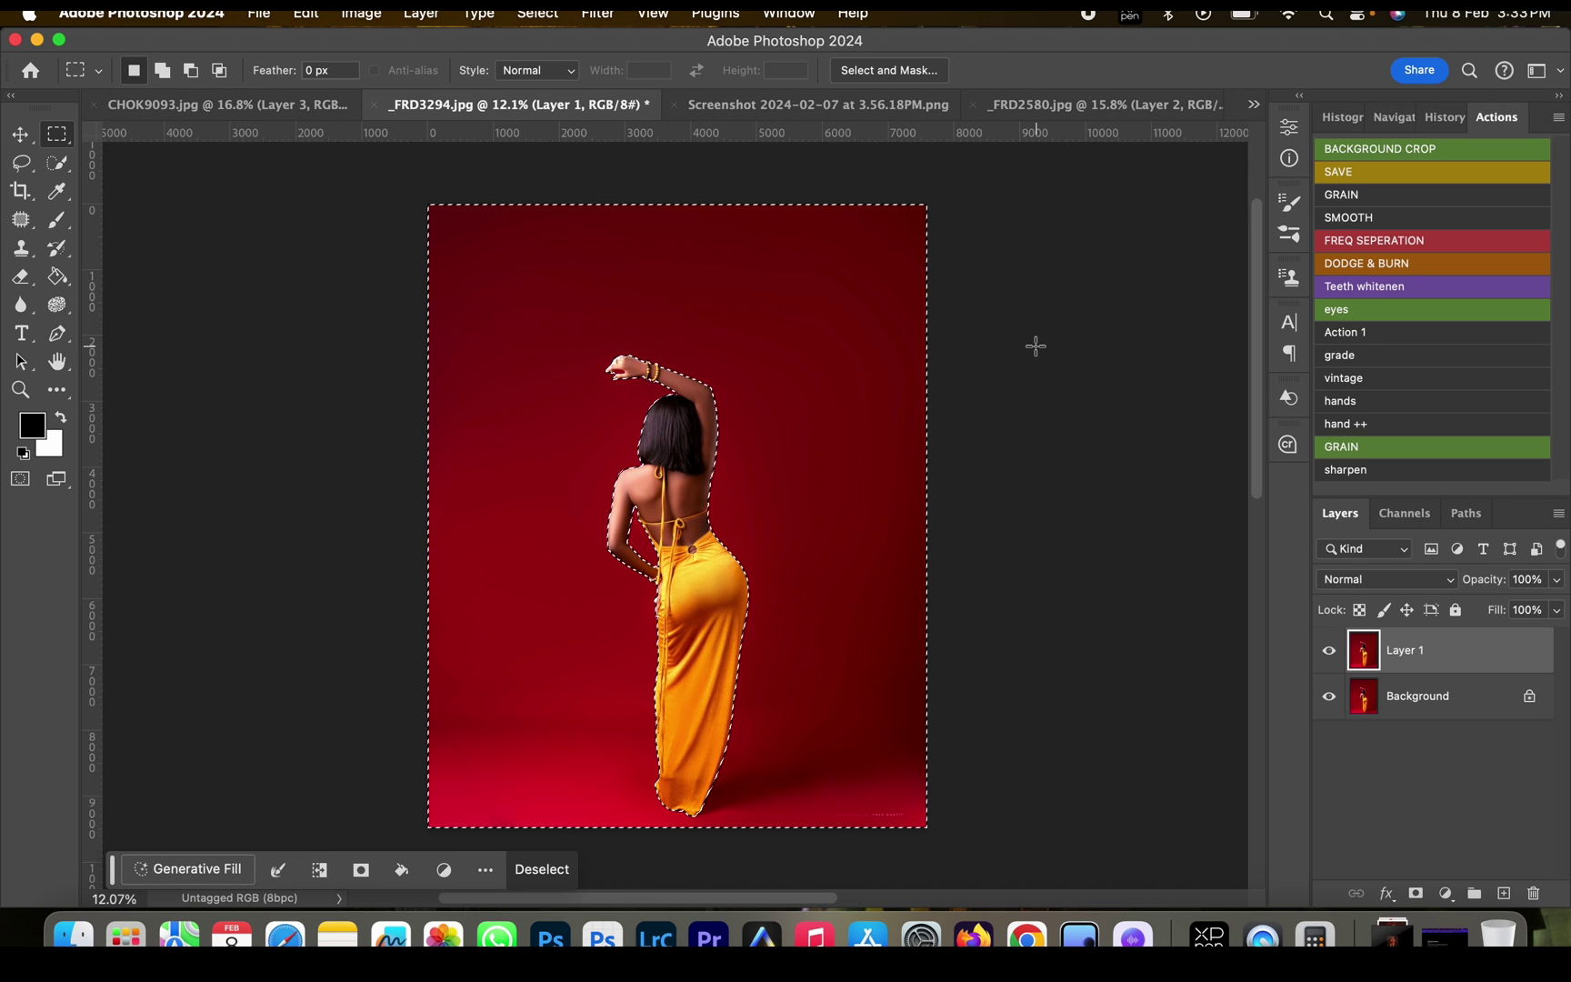
# Step: Move the backdrop onto Layer 2 and place it beneath the dancer layer
pyautogui.press('super+x')
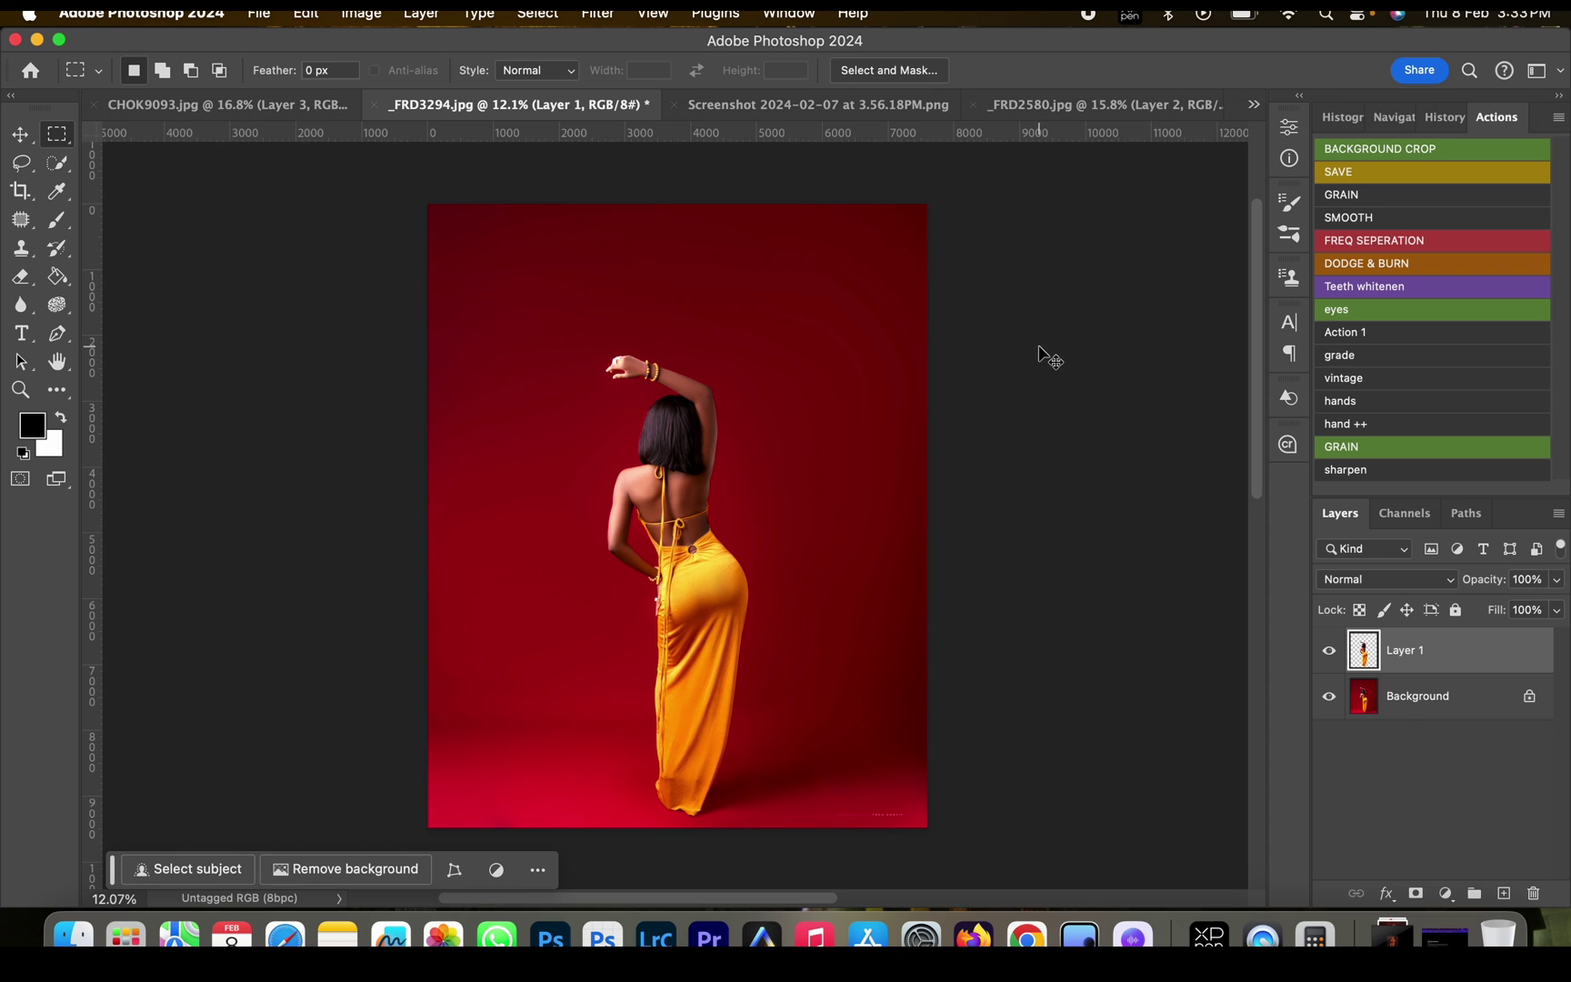
pyautogui.press('super+v')
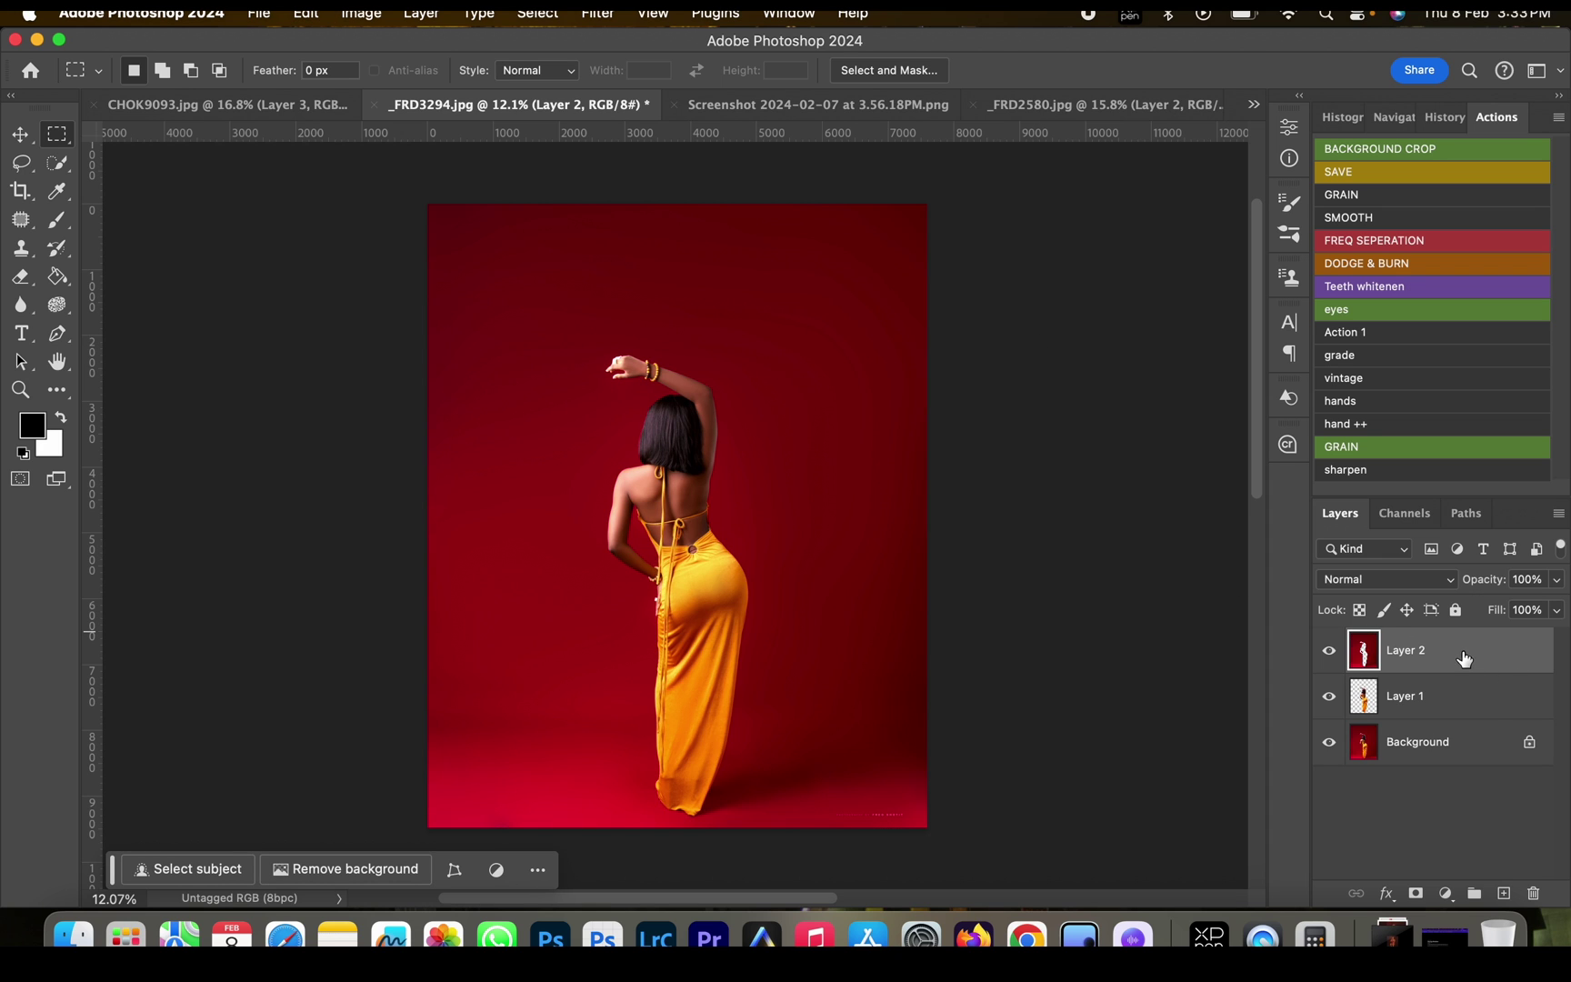
pyautogui.moveTo(1464, 658); pyautogui.dragTo(1452, 700)
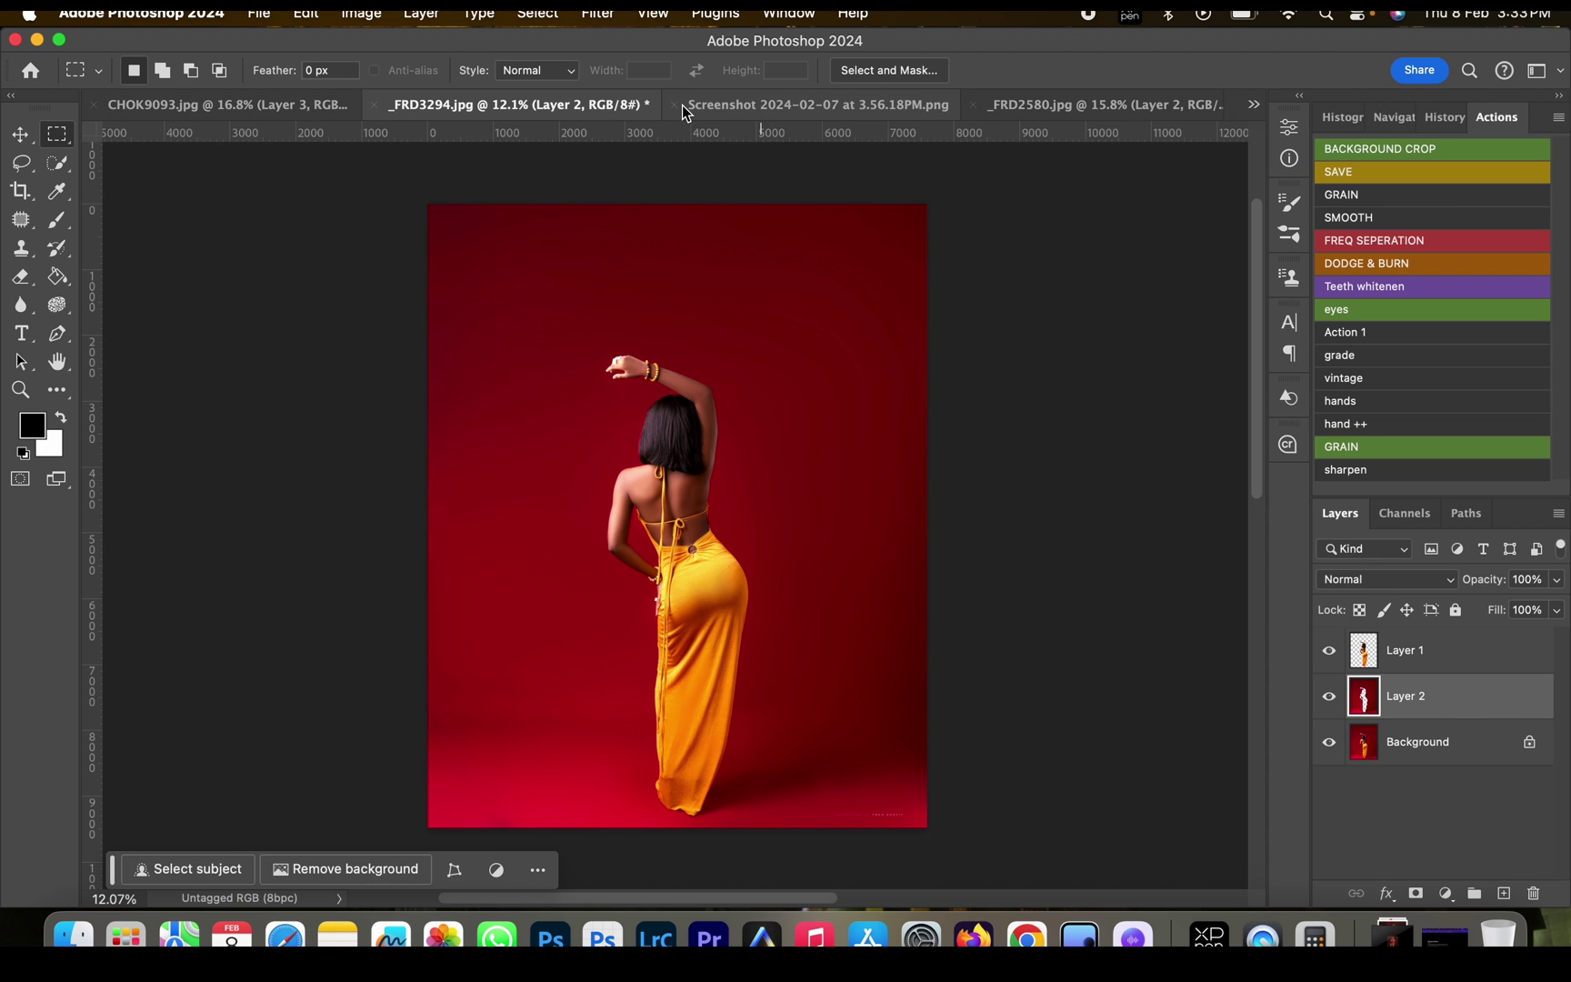
# Step: Deselect, marquee the swirl cell on the pattern grid, then return to _FRD3294.jpg
pyautogui.click(787, 106)
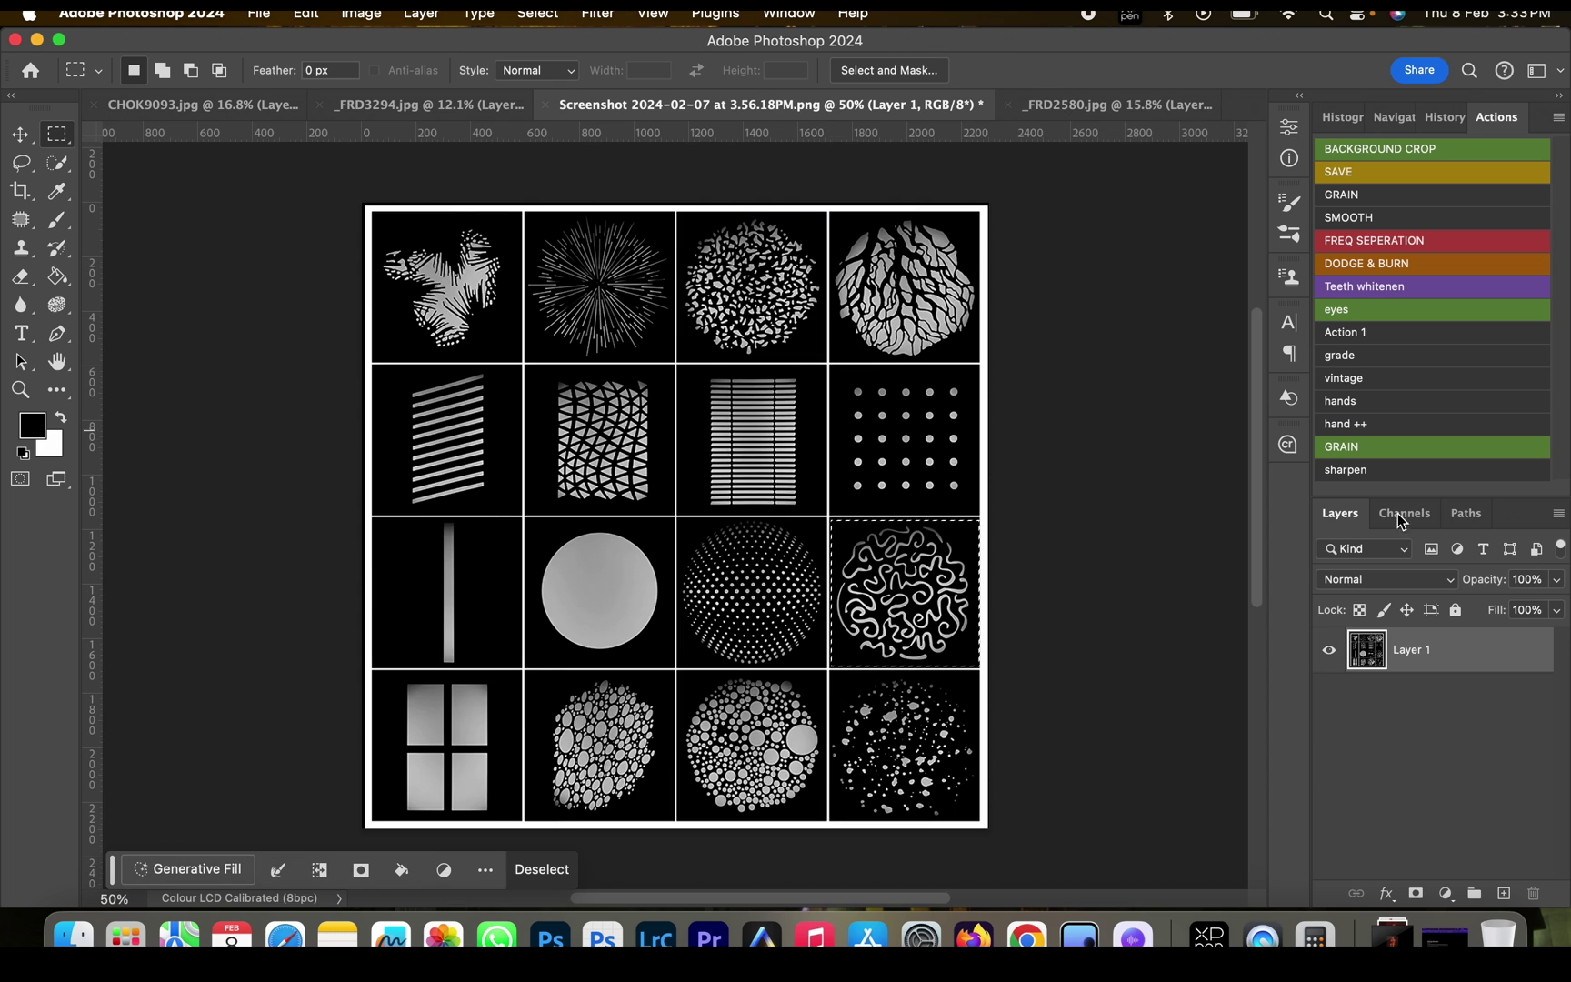
pyautogui.click(743, 470)
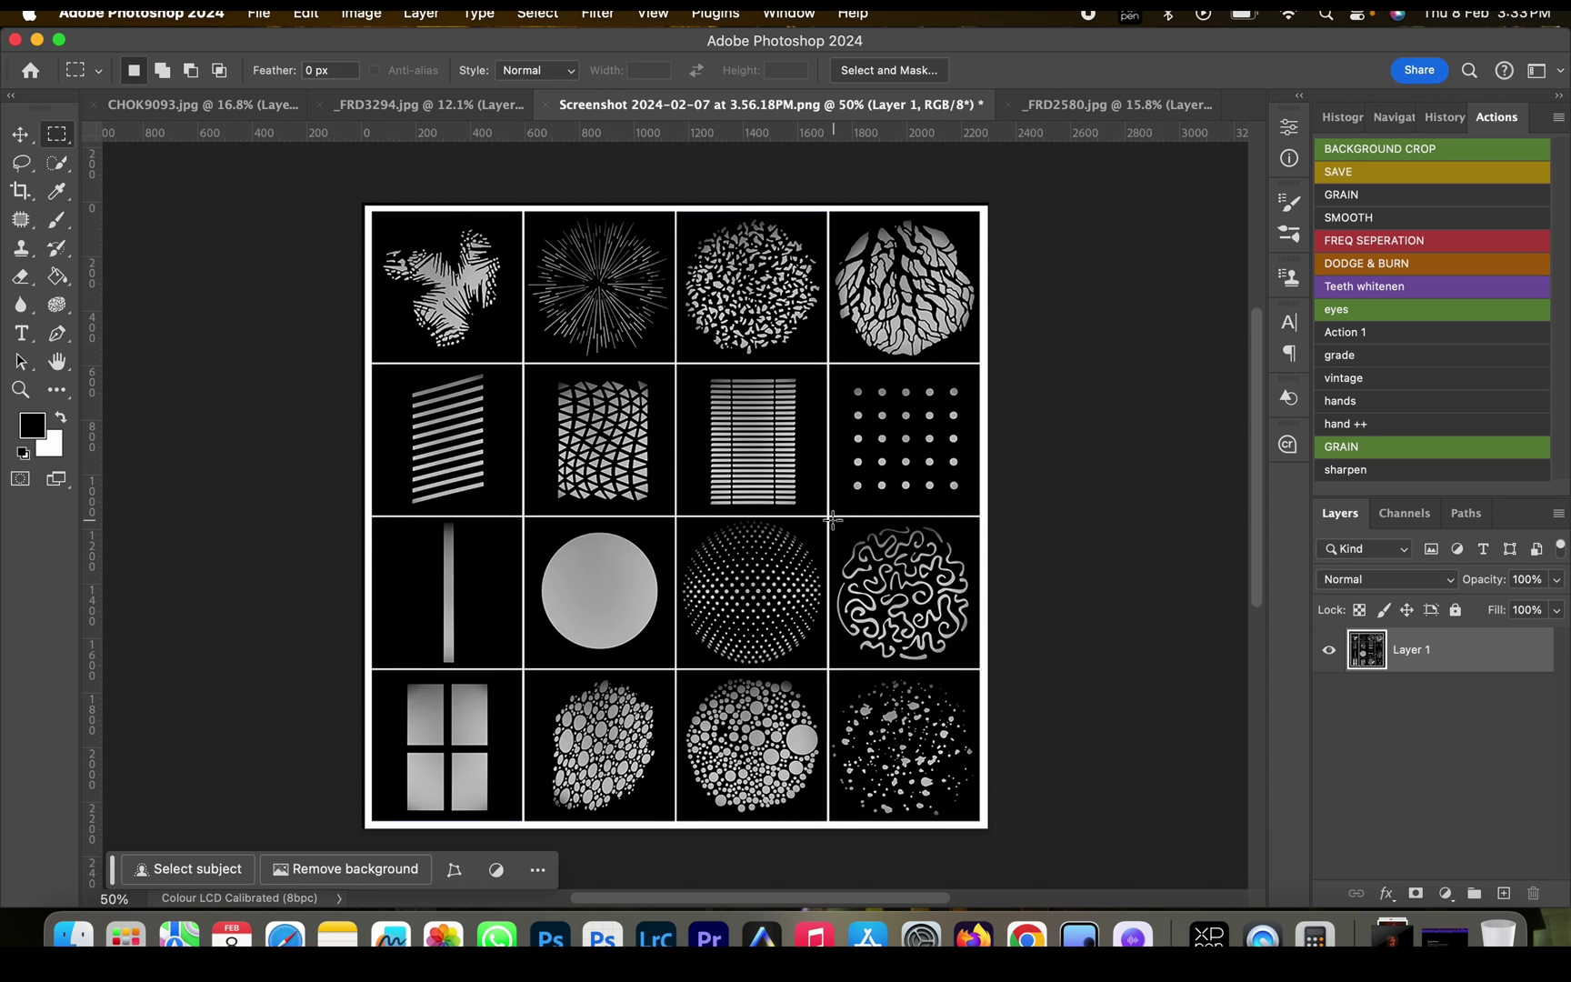
pyautogui.moveTo(832, 519); pyautogui.dragTo(978, 664)
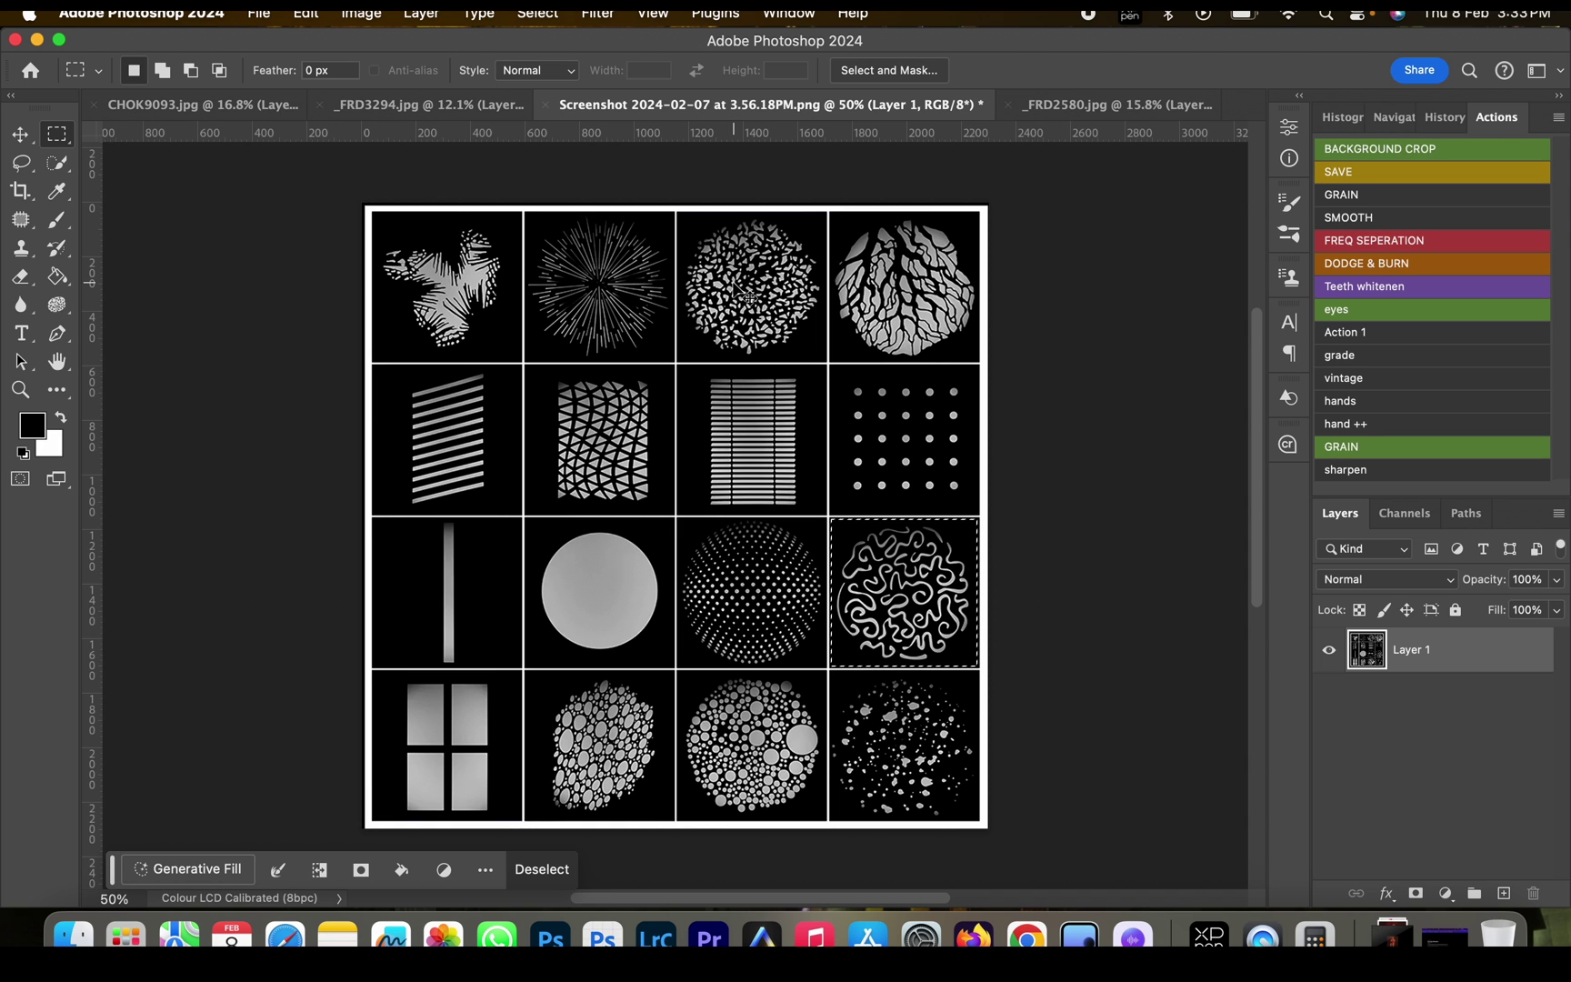
pyautogui.click(441, 108)
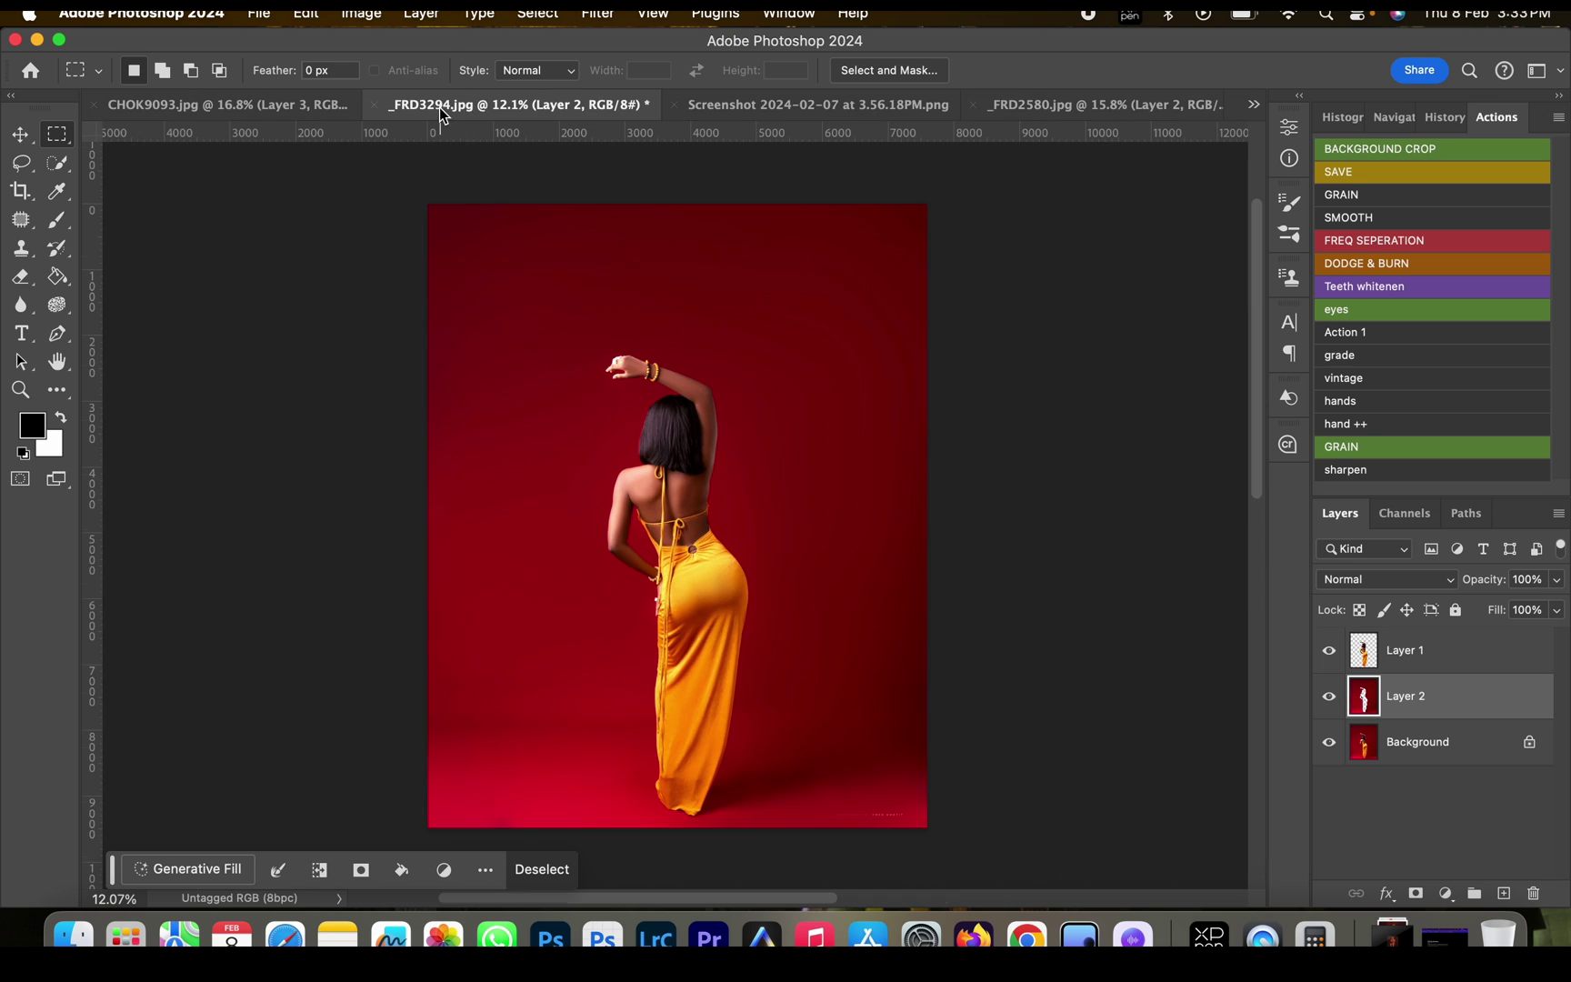
# Step: Paste the swirl pattern as Layer 3, scaled to about 1013% behind the dancer's upper body
pyautogui.press('super+v')
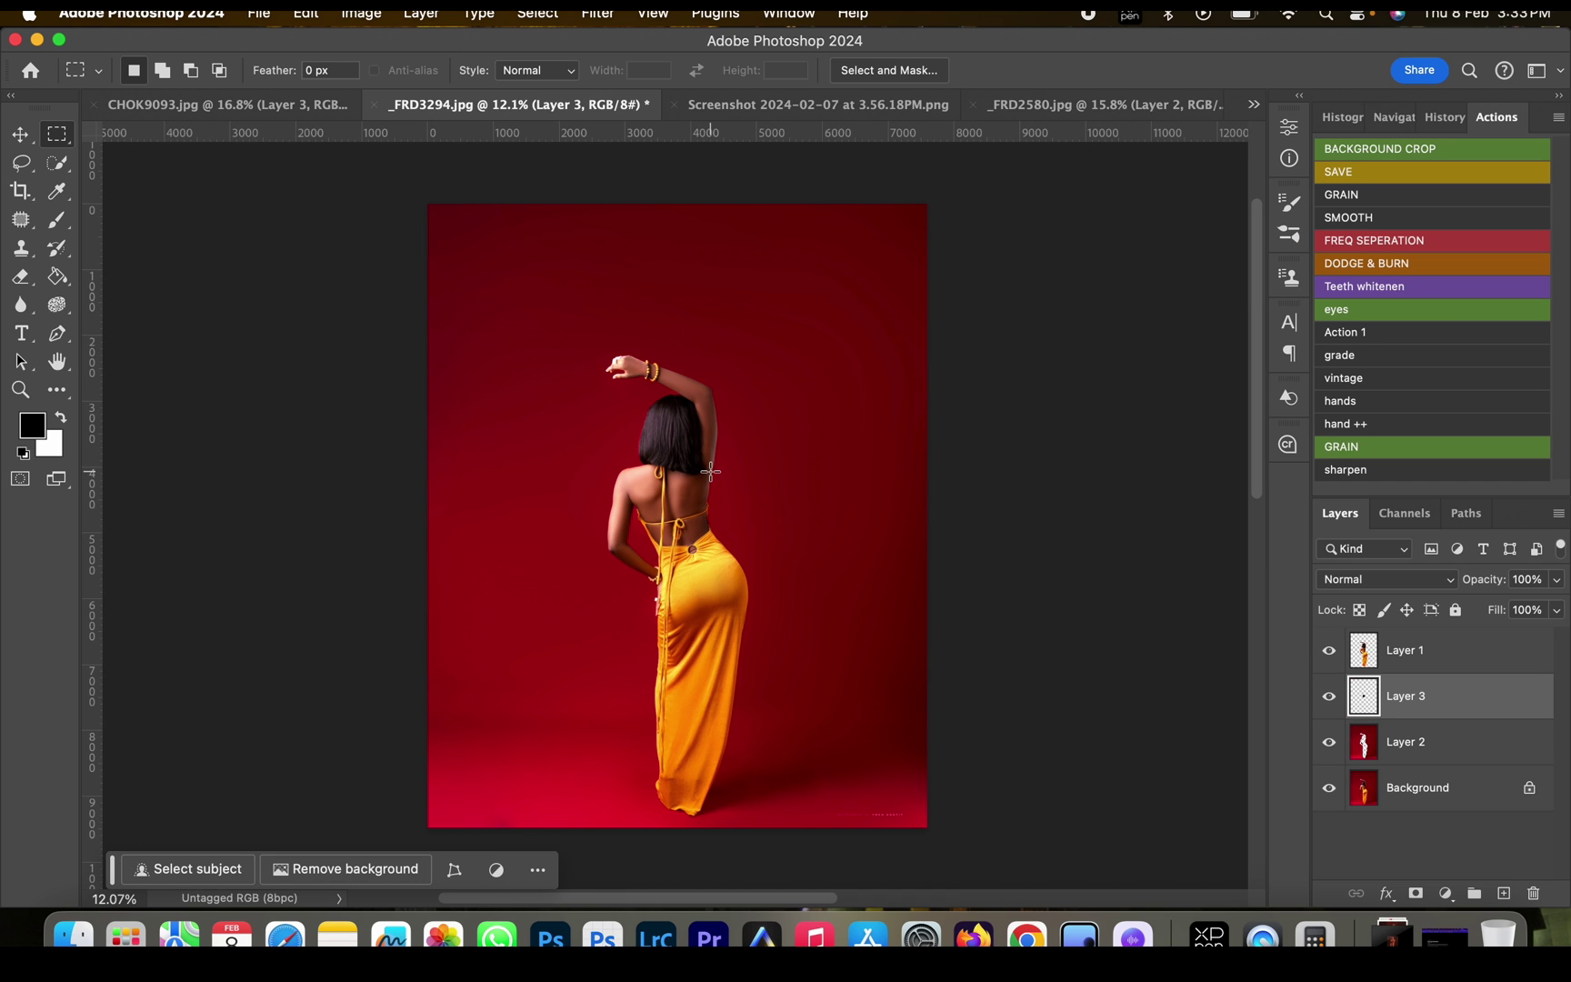
pyautogui.press('v')
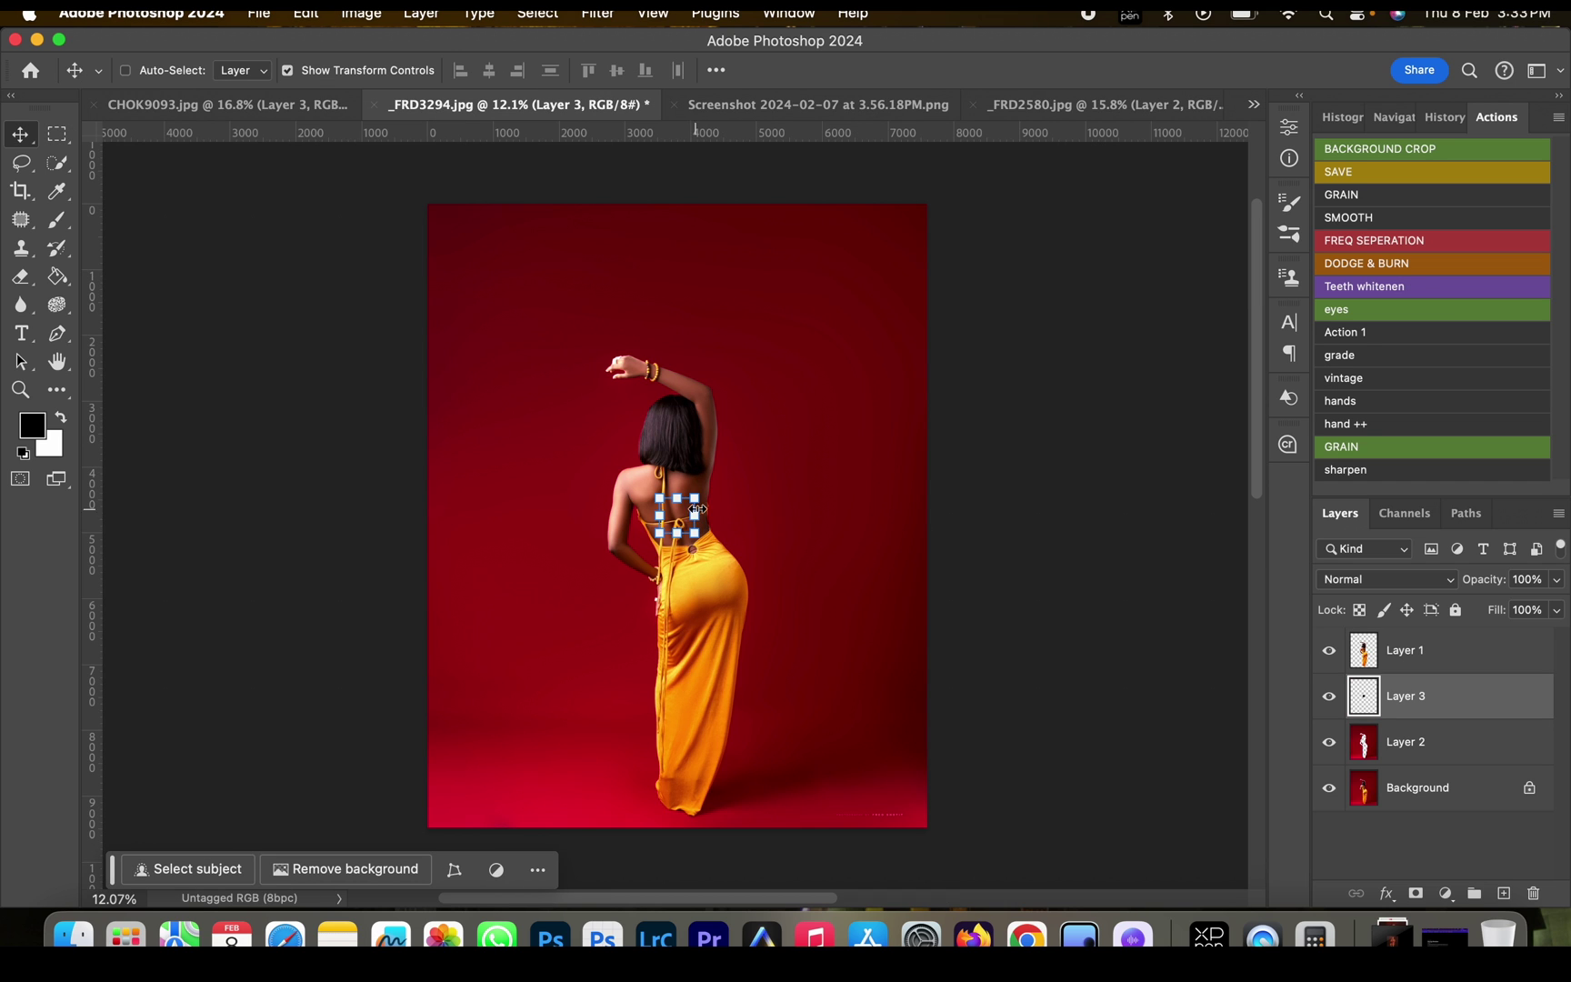
pyautogui.moveTo(697, 509); pyautogui.dragTo(925, 205)
pyautogui.moveTo(841, 351); pyautogui.dragTo(681, 397)
pyautogui.moveTo(765, 515); pyautogui.dragTo(863, 605)
pyautogui.moveTo(768, 513); pyautogui.dragTo(764, 515)
pyautogui.click(851, 617)
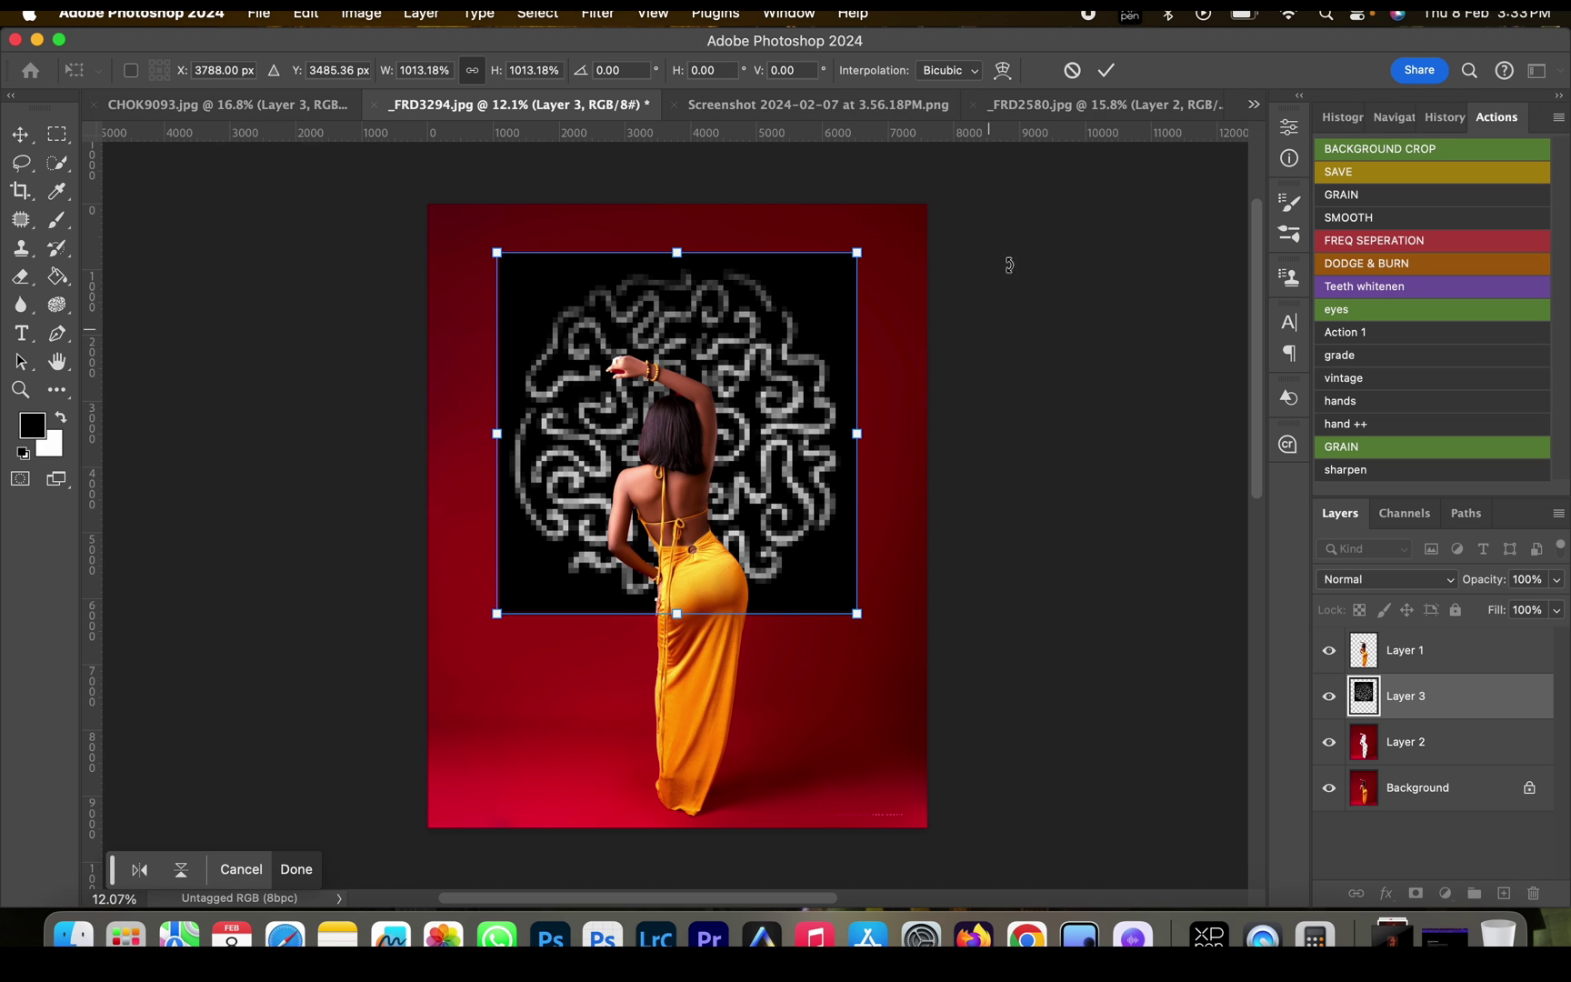
pyautogui.press('Return')
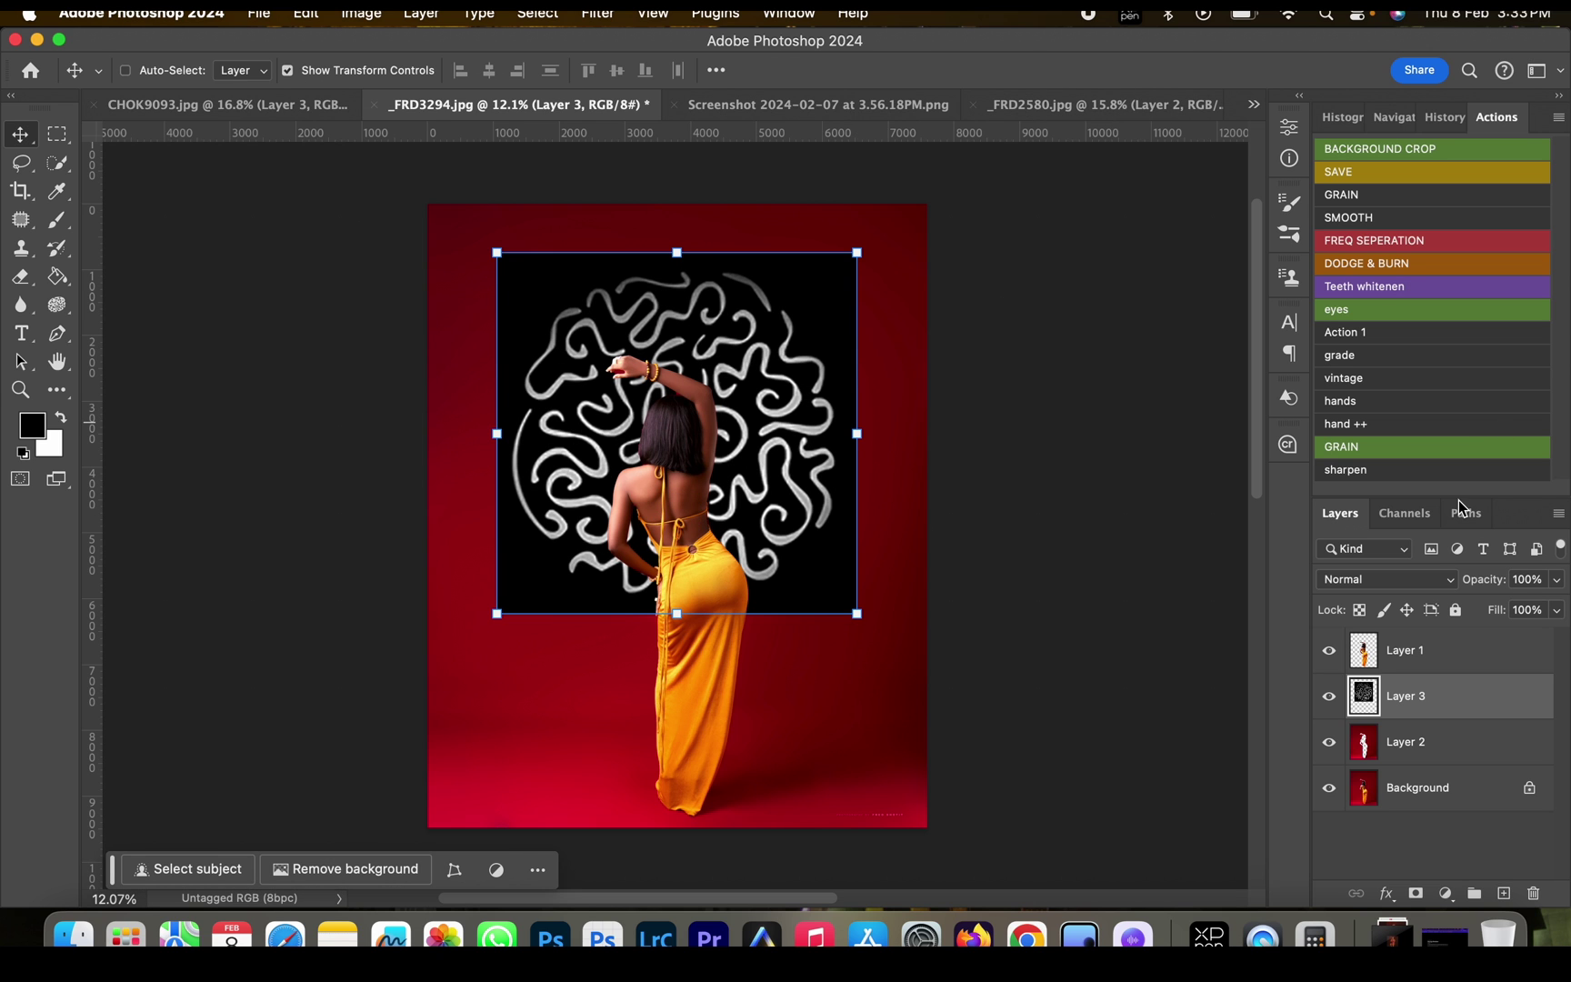
# Step: Set Layer 3's blend mode to Screen so the black square vanishes, and zoom out
pyautogui.click(1398, 586)
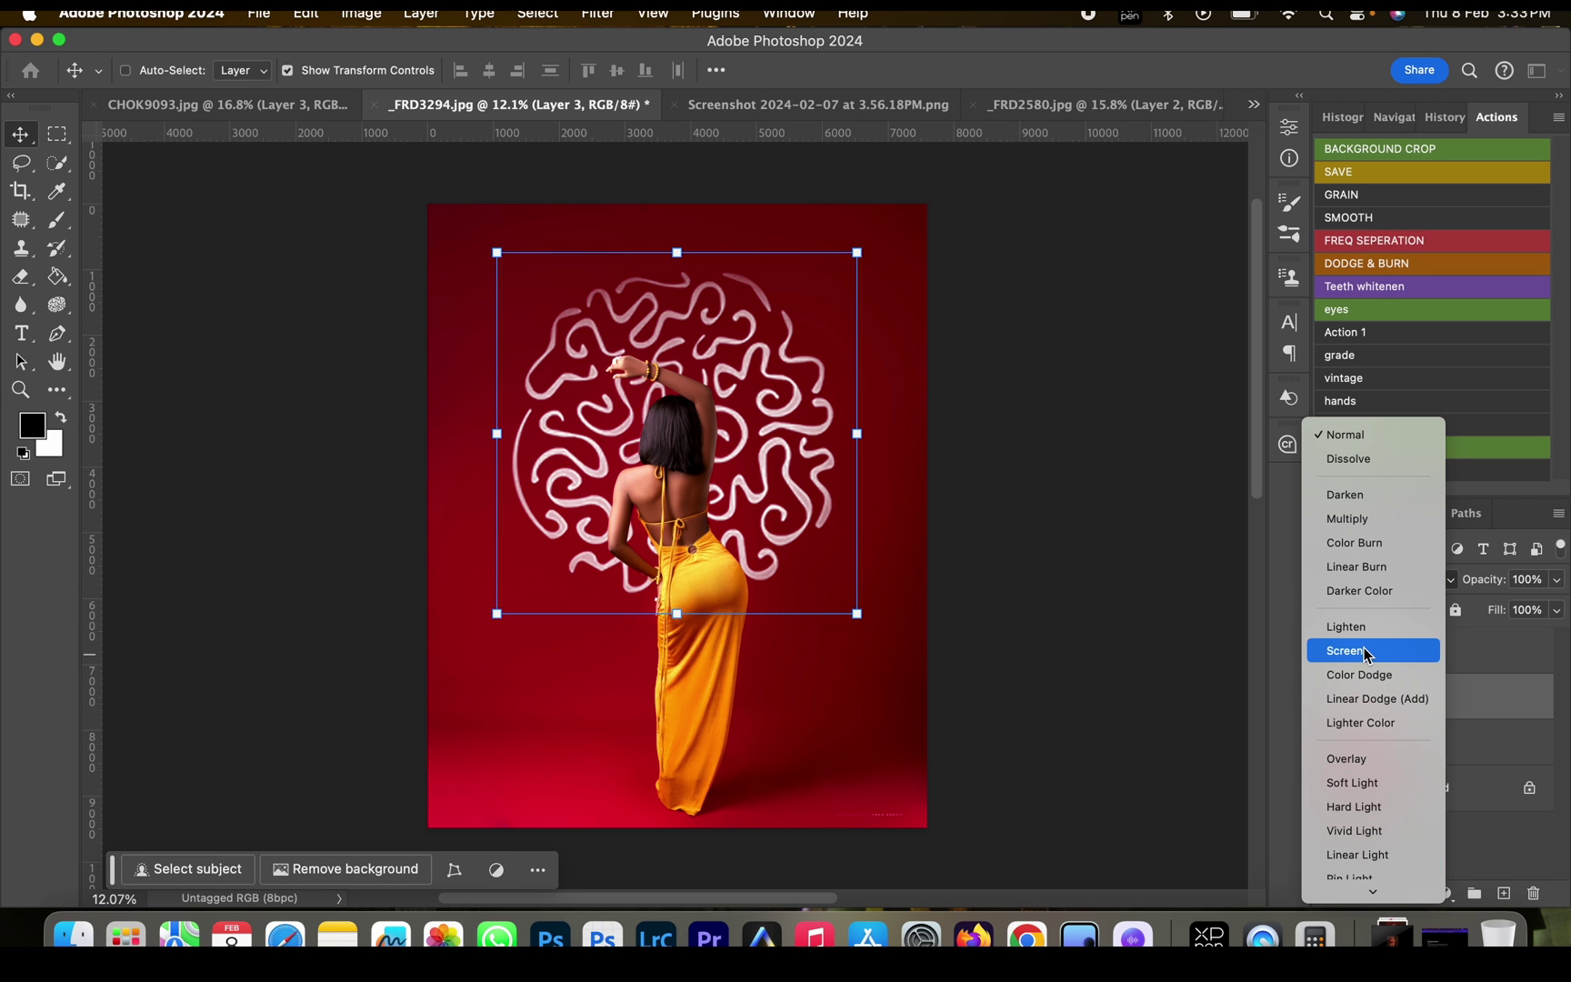
pyautogui.click(1364, 651)
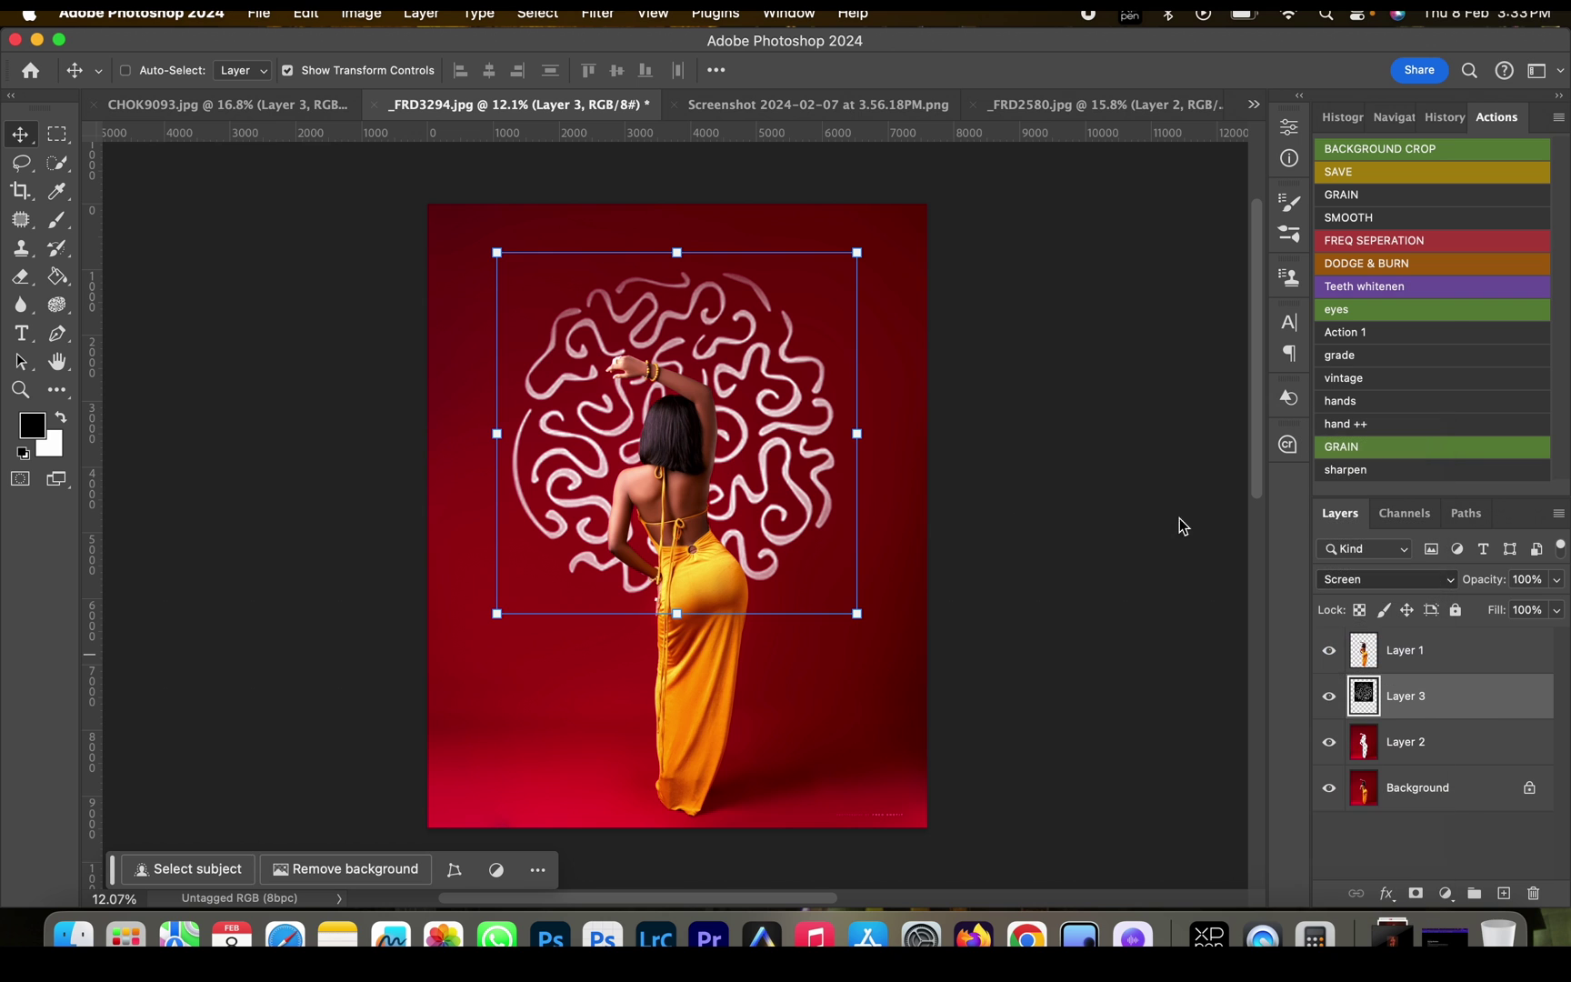
pyautogui.press('z')
pyautogui.moveTo(819, 468)
pyautogui.mouseDown()
pyautogui.moveTo(758, 450)
pyautogui.moveTo(813, 462)
pyautogui.mouseUp()
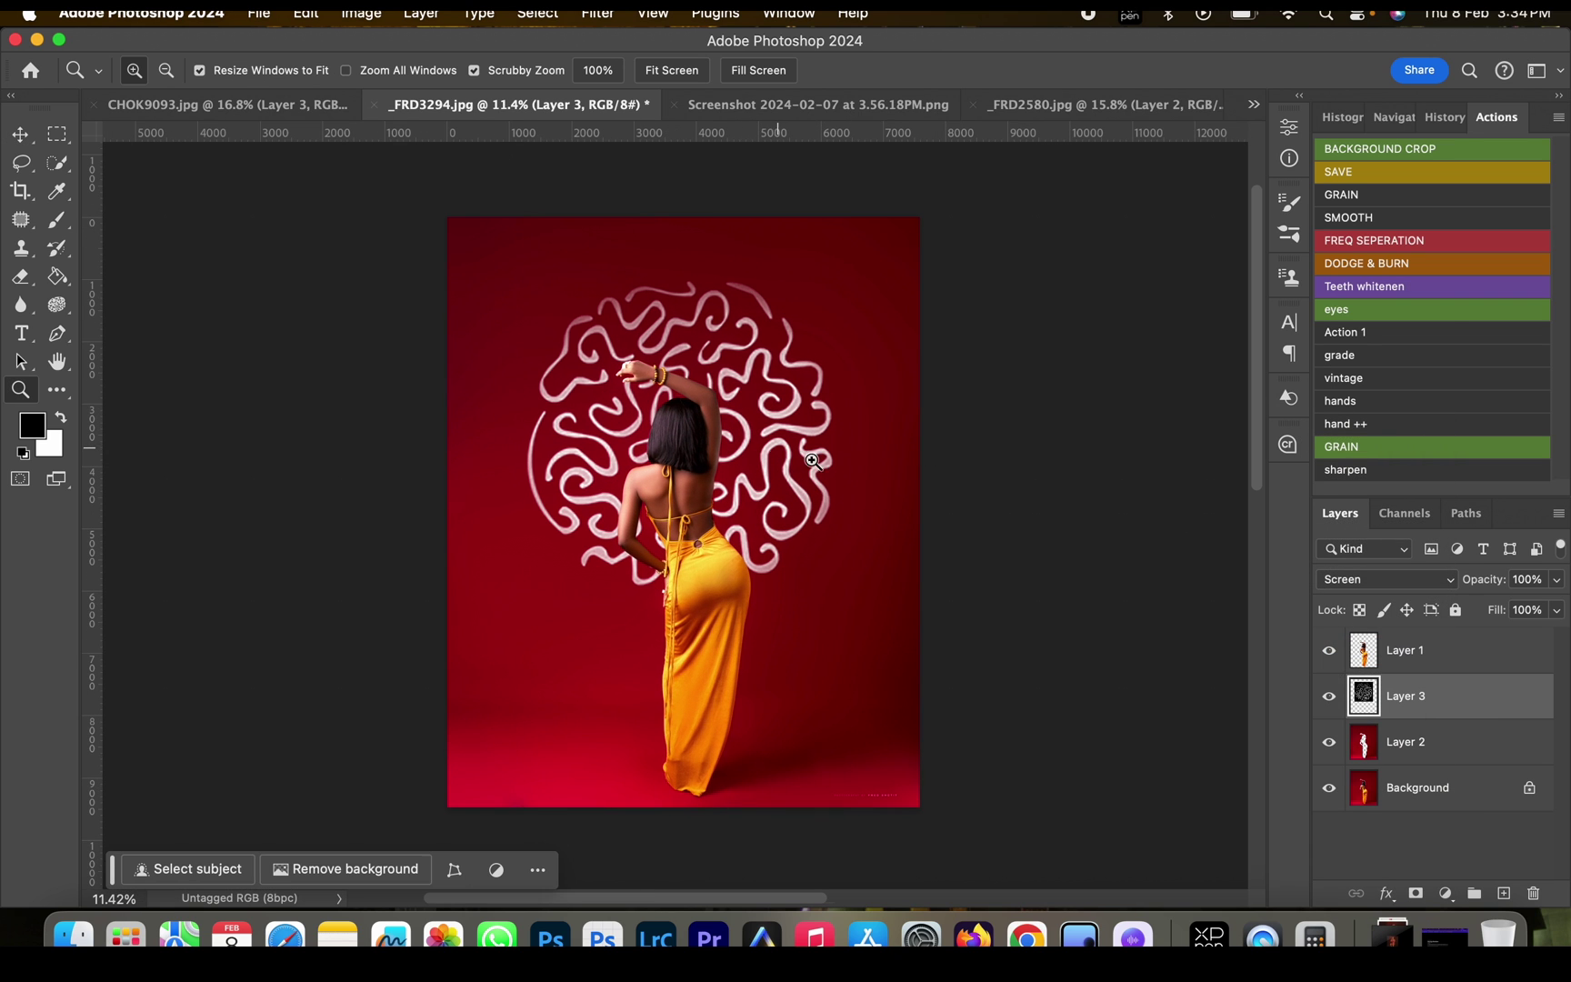
pyautogui.click(1556, 581)
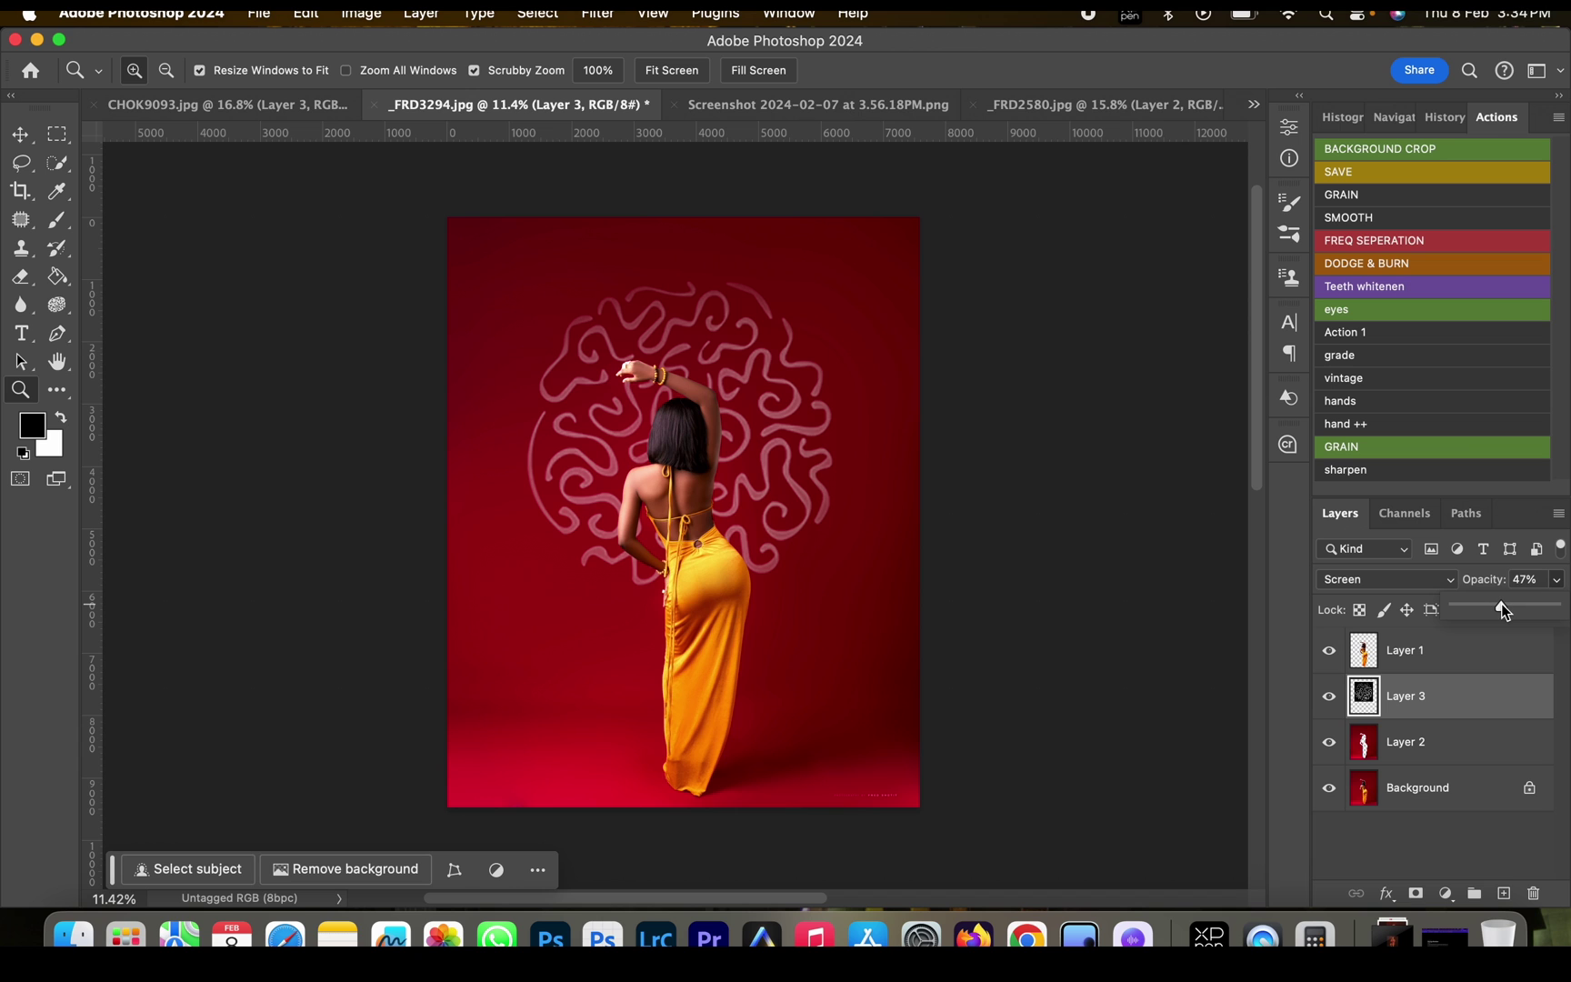
# Step: Apply a 61.9-pixel Gaussian Blur to the swirl layer
pyautogui.click(597, 13)
pyautogui.moveTo(641, 306)
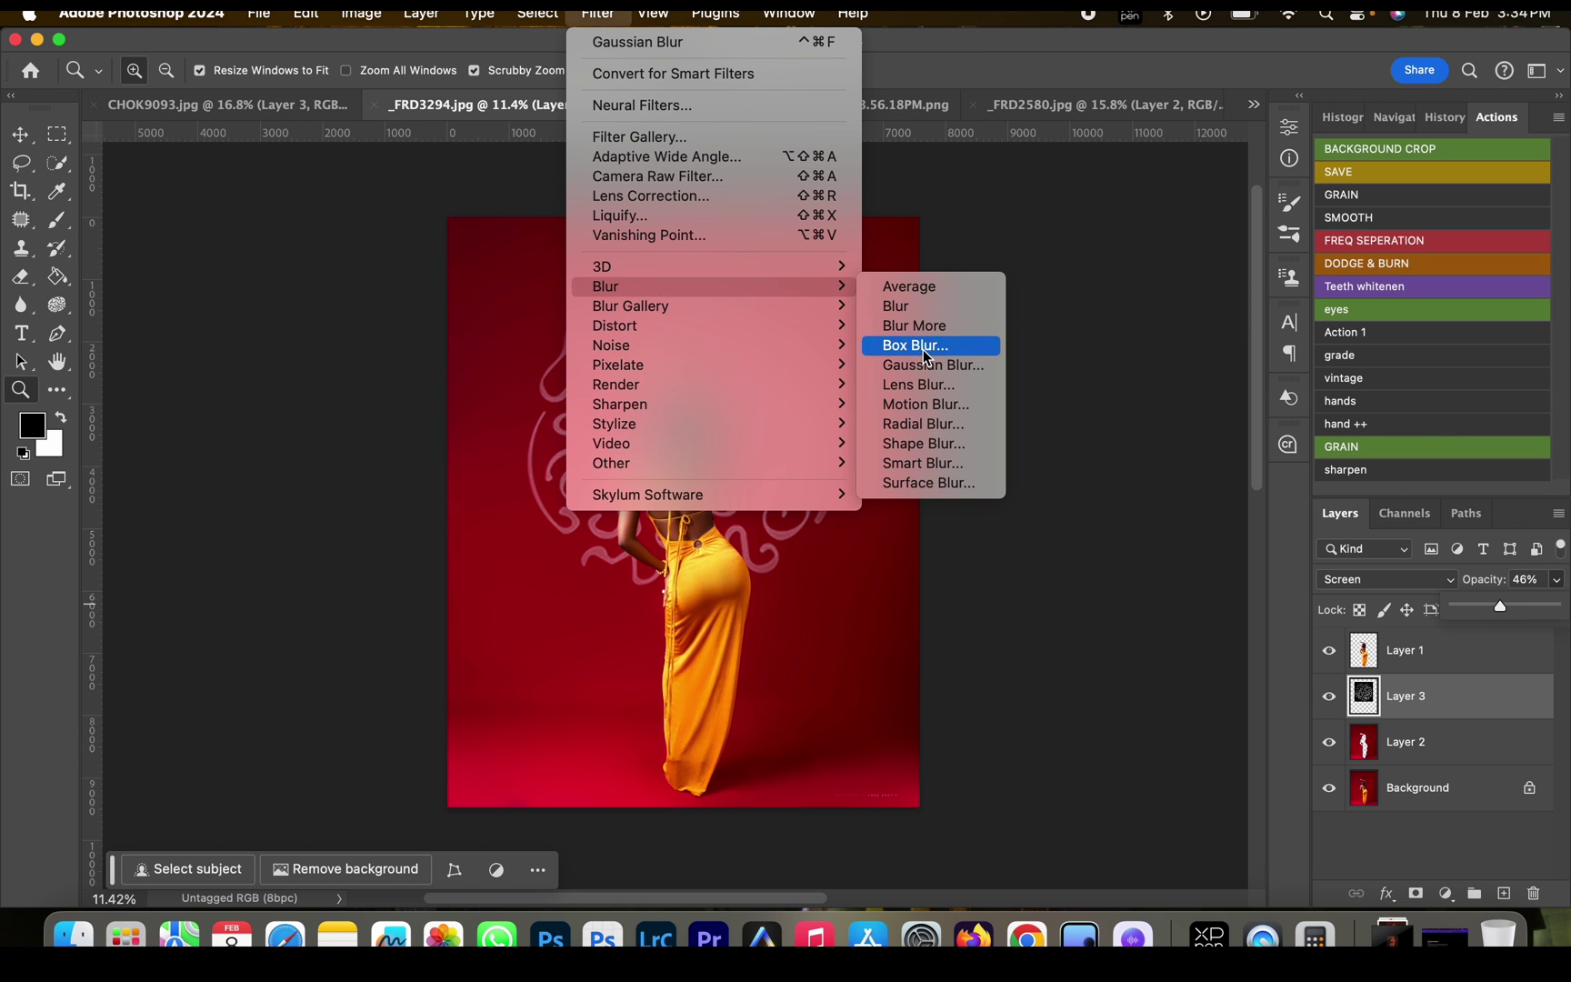
pyautogui.click(887, 364)
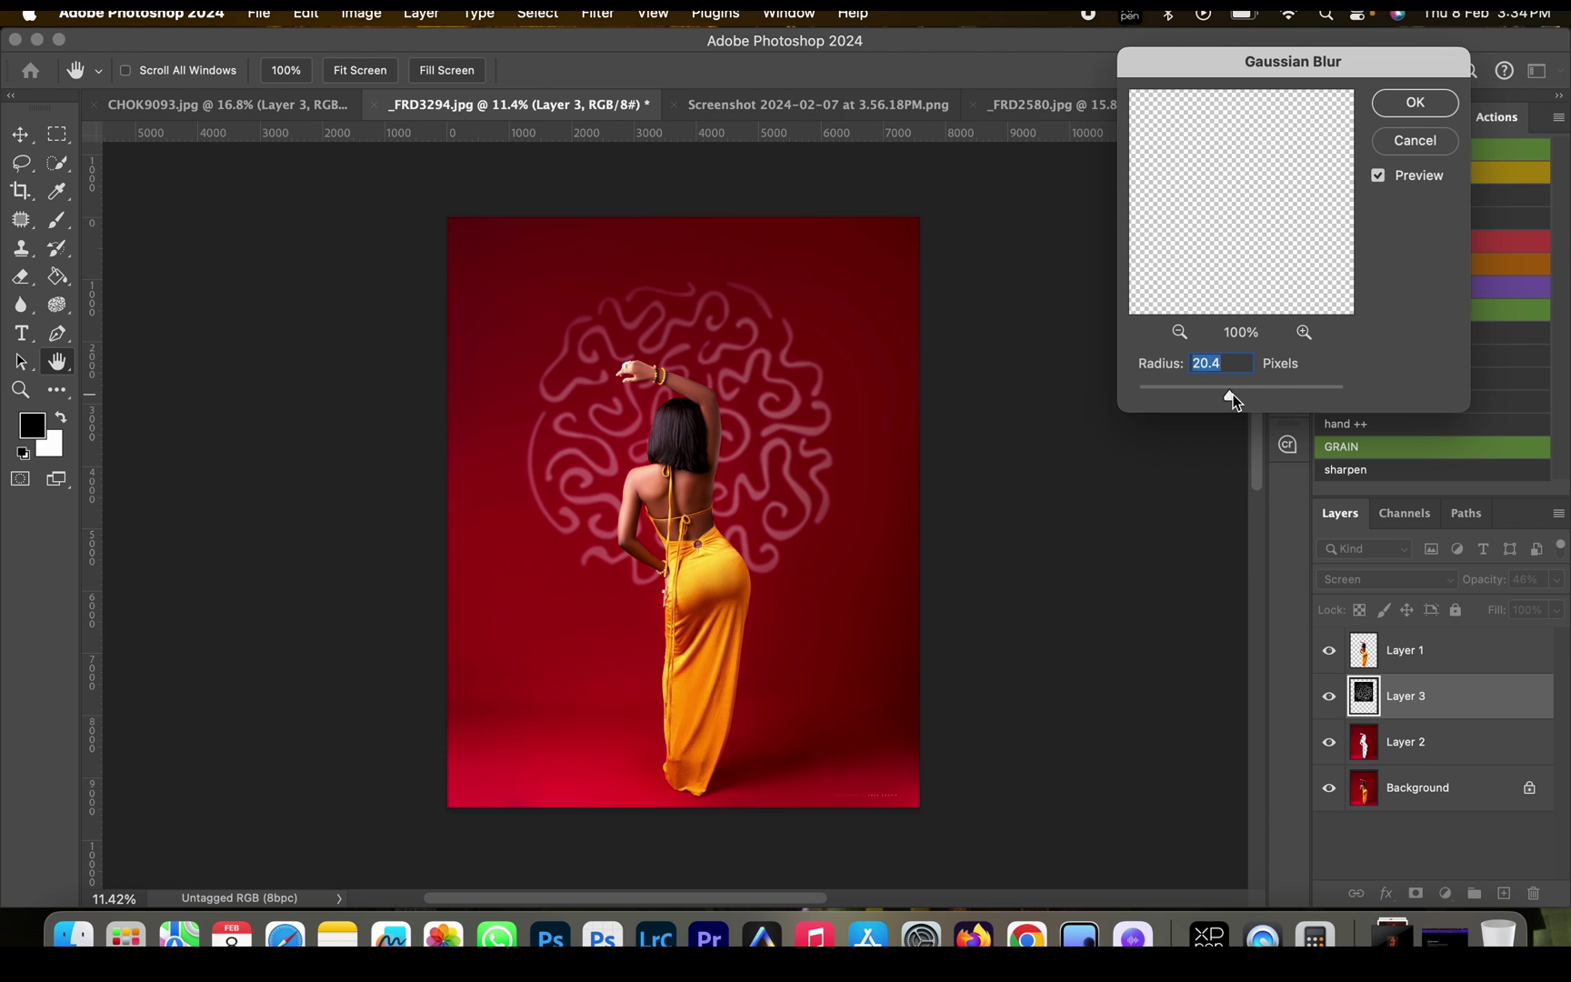
pyautogui.moveTo(1234, 398); pyautogui.dragTo(1257, 397)
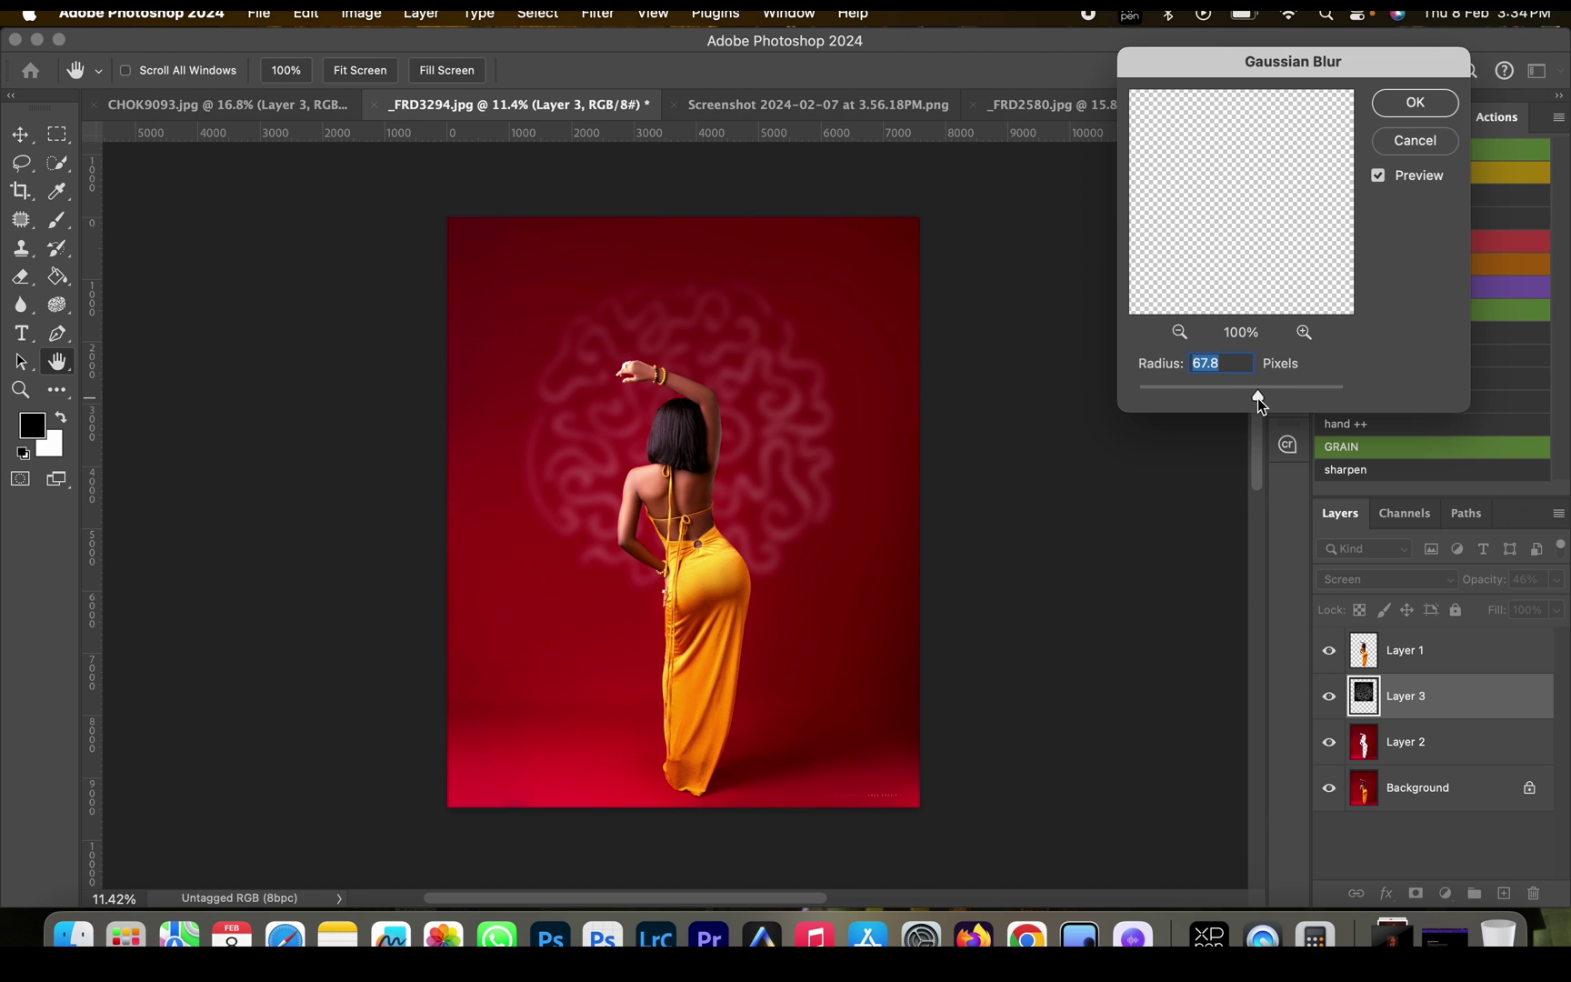
pyautogui.click(1421, 105)
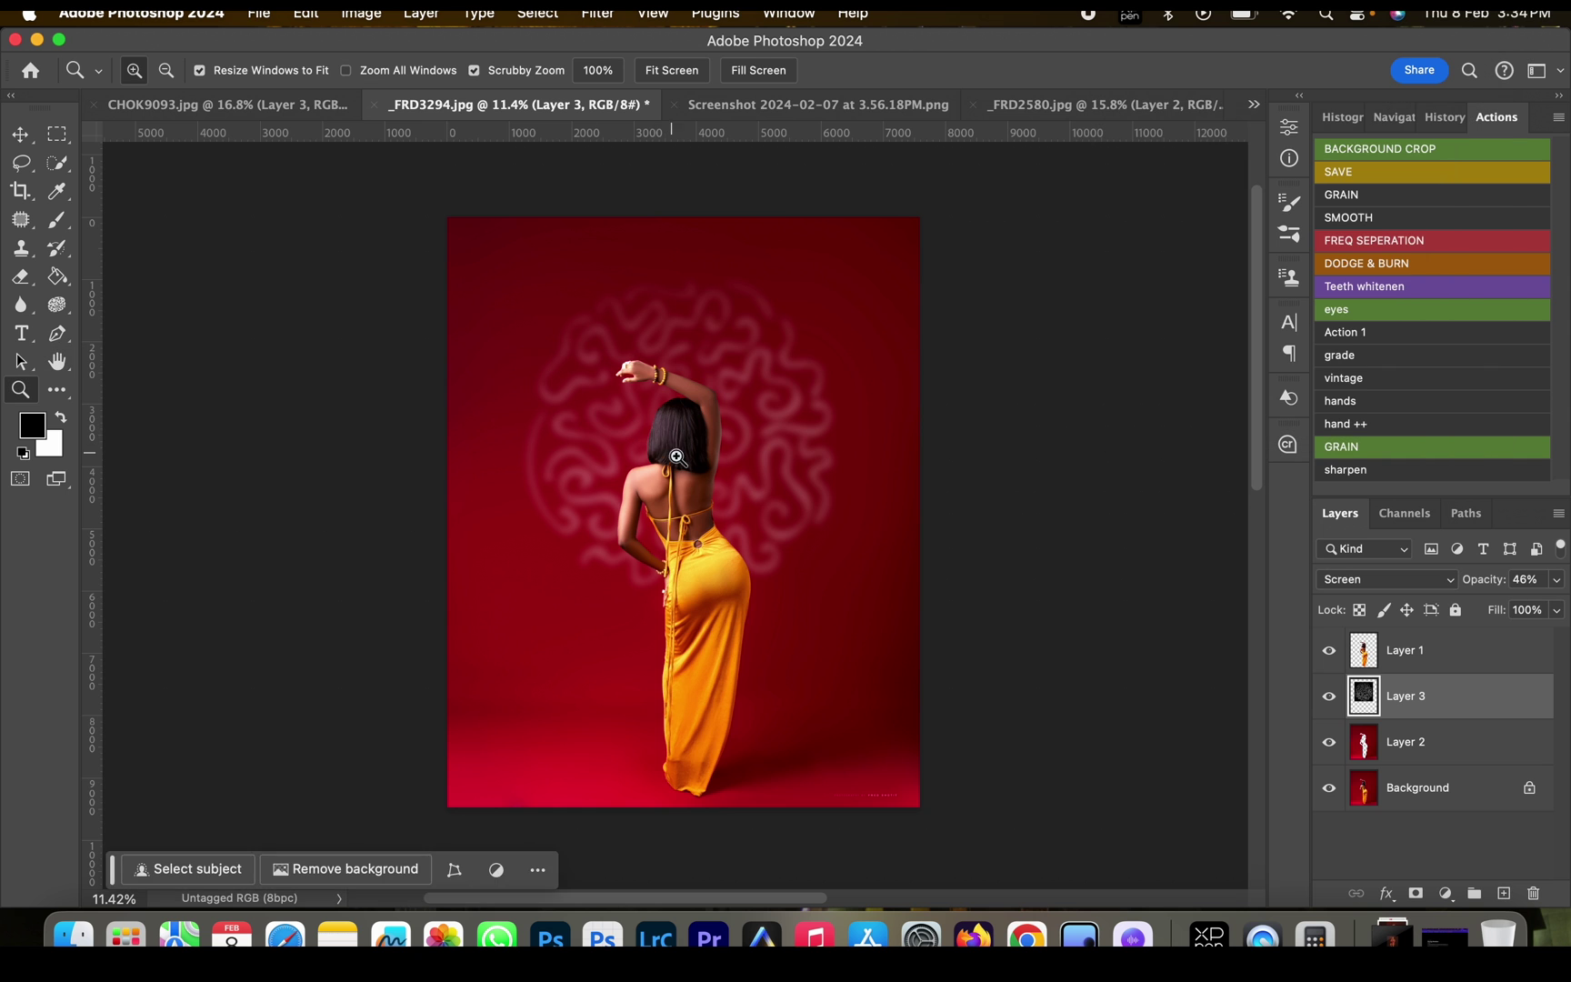
# Step: Zoom in on the dancer's back, then switch to the _FRD2580.jpg studio model document
pyautogui.moveTo(679, 456); pyautogui.dragTo(686, 411)
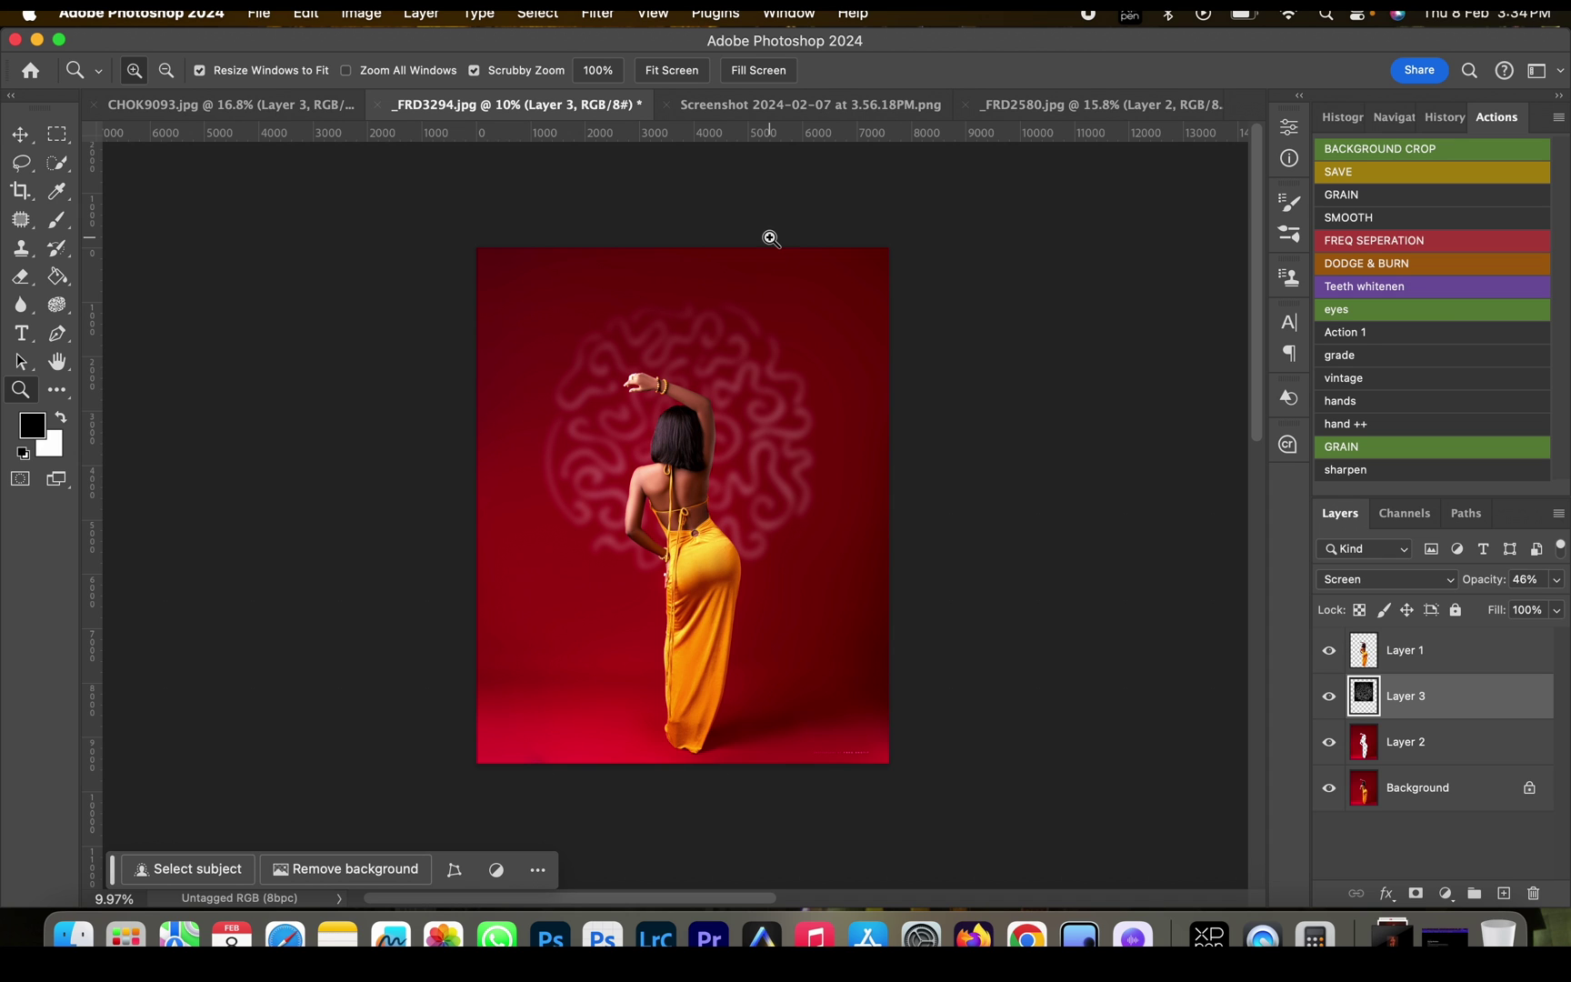
pyautogui.click(1048, 107)
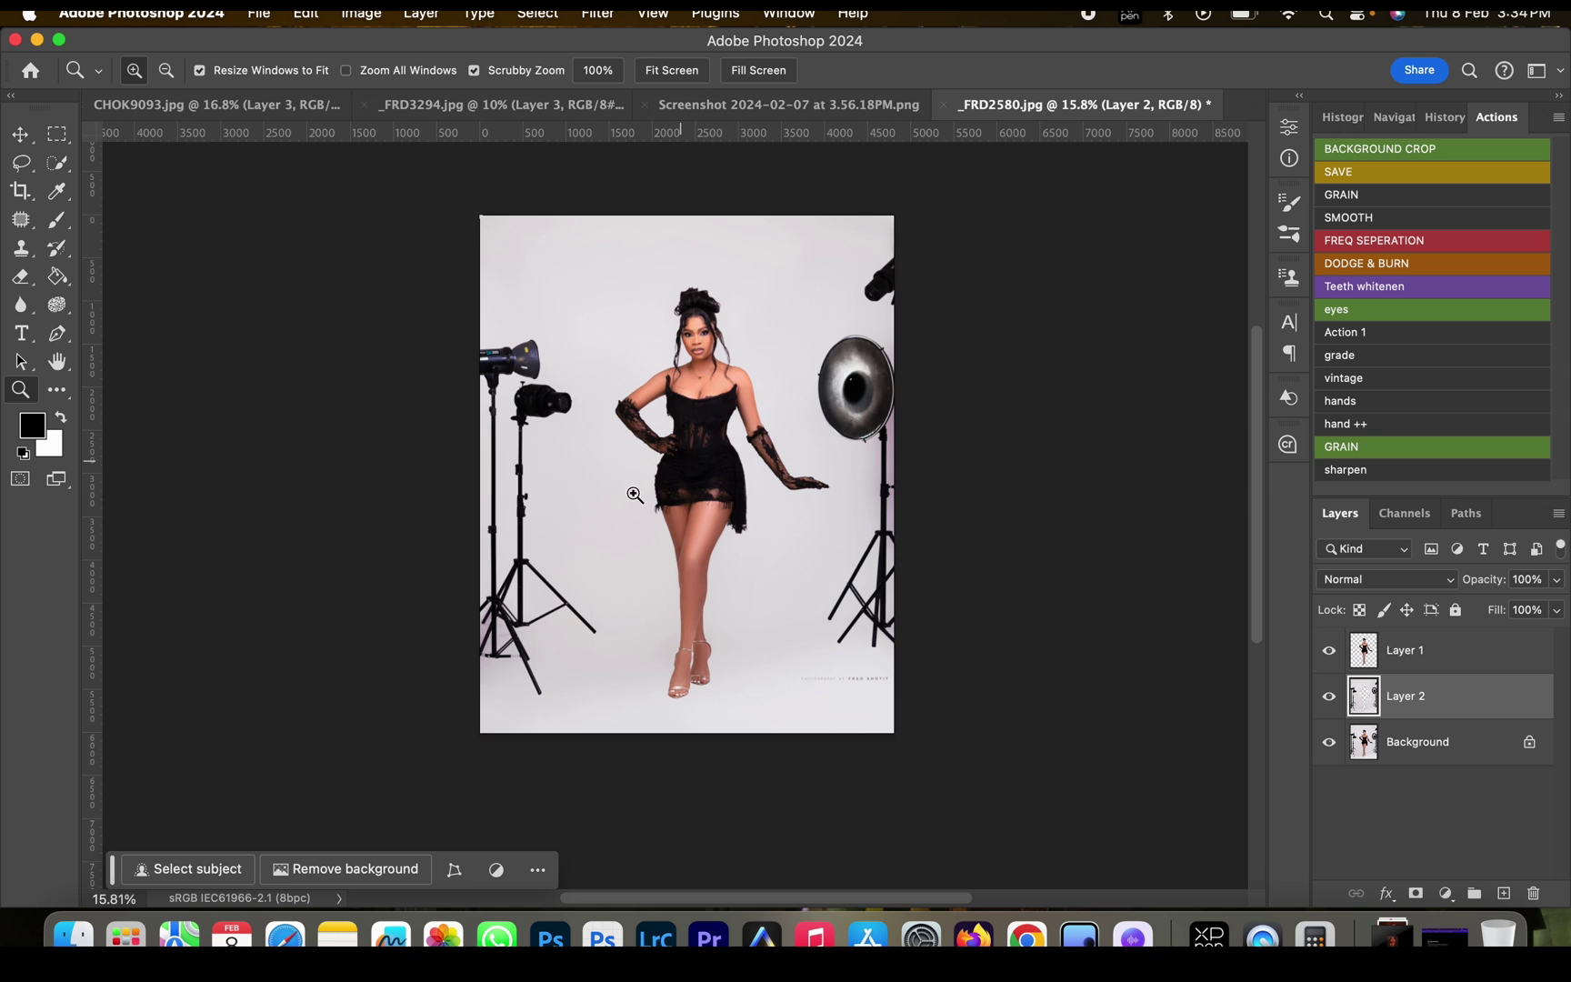
# Step: Inspect the studio photo up close, briefly checking the pattern grid document
pyautogui.moveTo(617, 402); pyautogui.dragTo(624, 336)
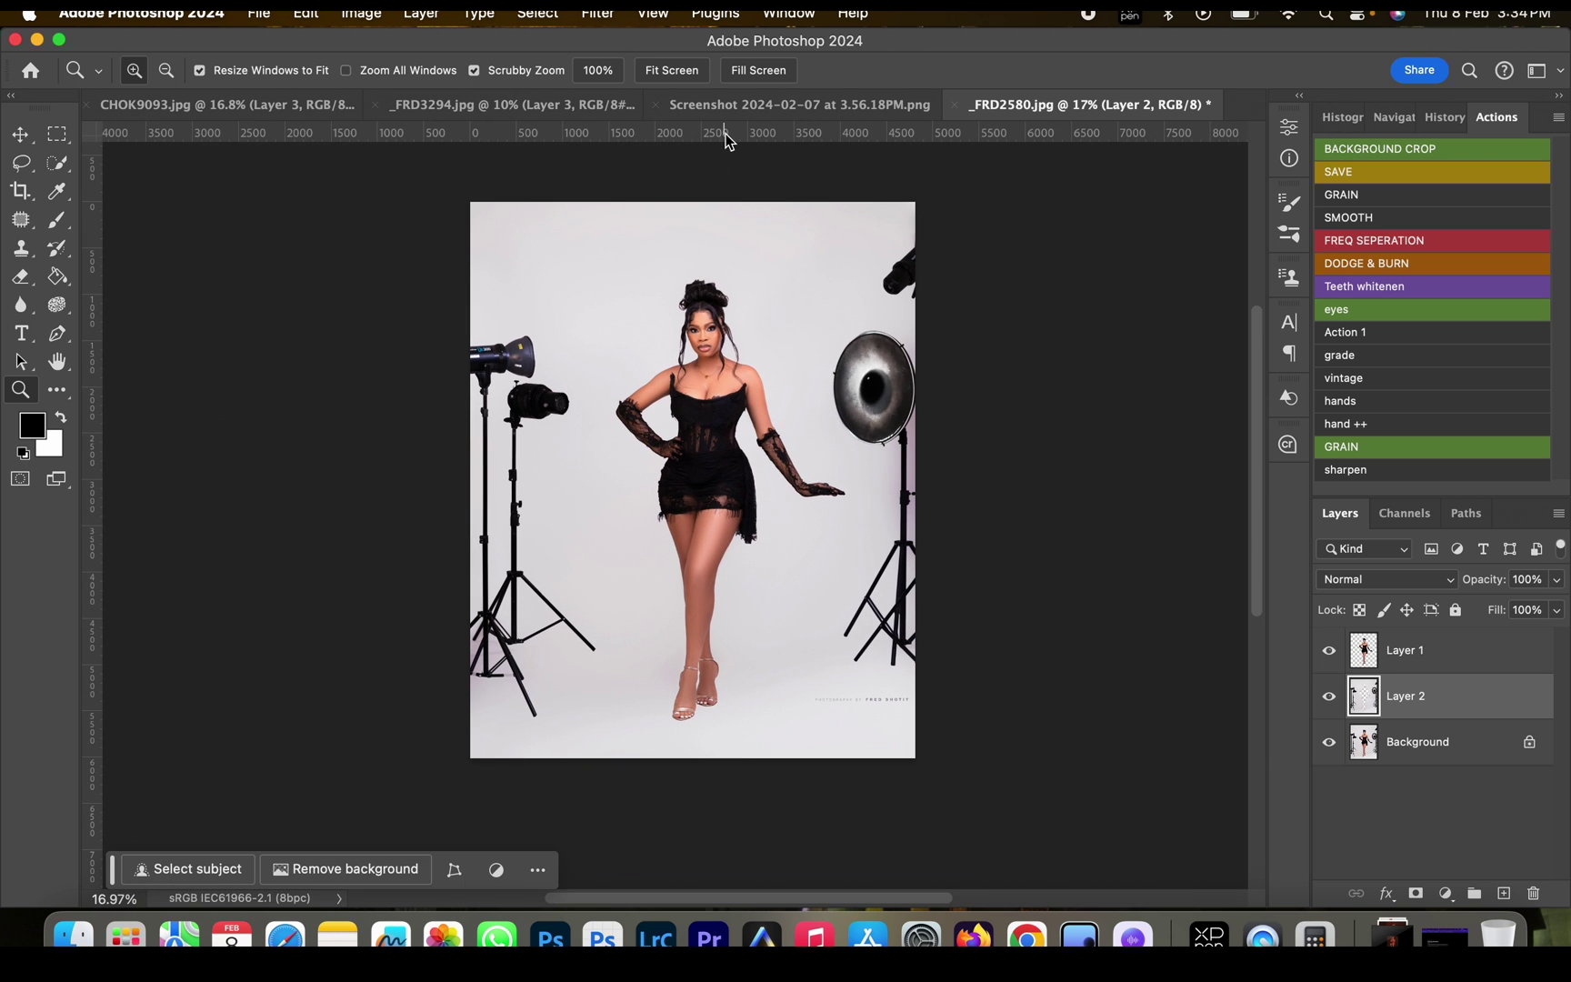
pyautogui.click(804, 113)
pyautogui.click(1111, 113)
pyautogui.moveTo(707, 431); pyautogui.dragTo(751, 429)
pyautogui.press('super+shift+e')
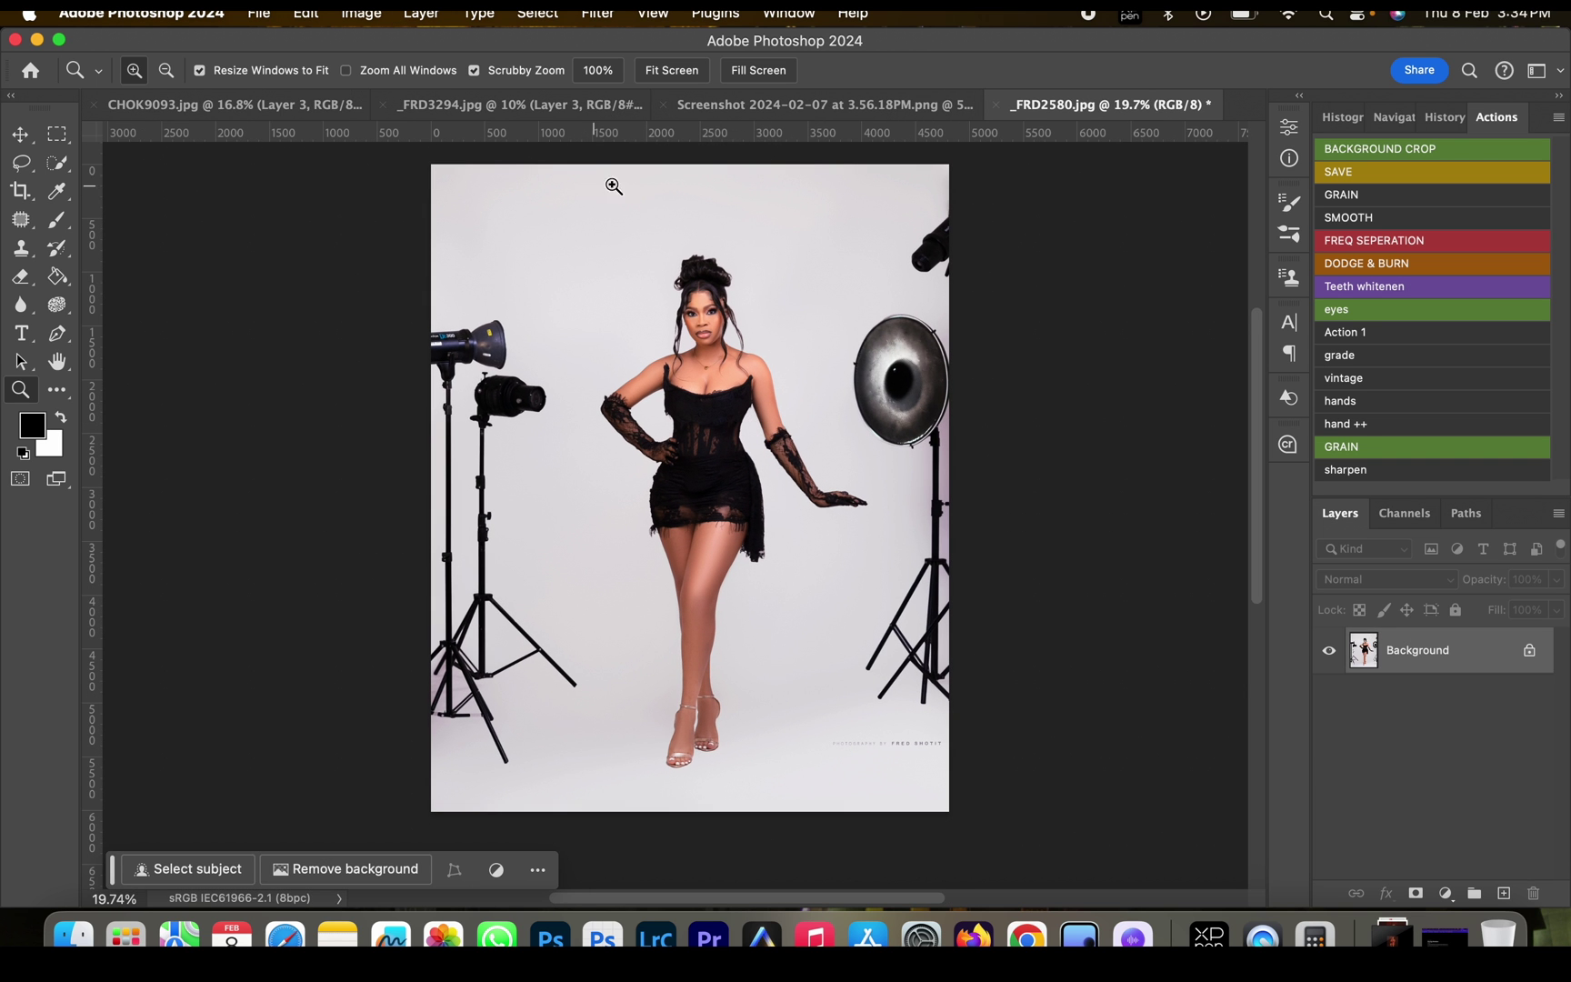
pyautogui.moveTo(614, 186)
pyautogui.mouseDown()
pyautogui.moveTo(691, 186)
pyautogui.moveTo(609, 186)
pyautogui.mouseUp()
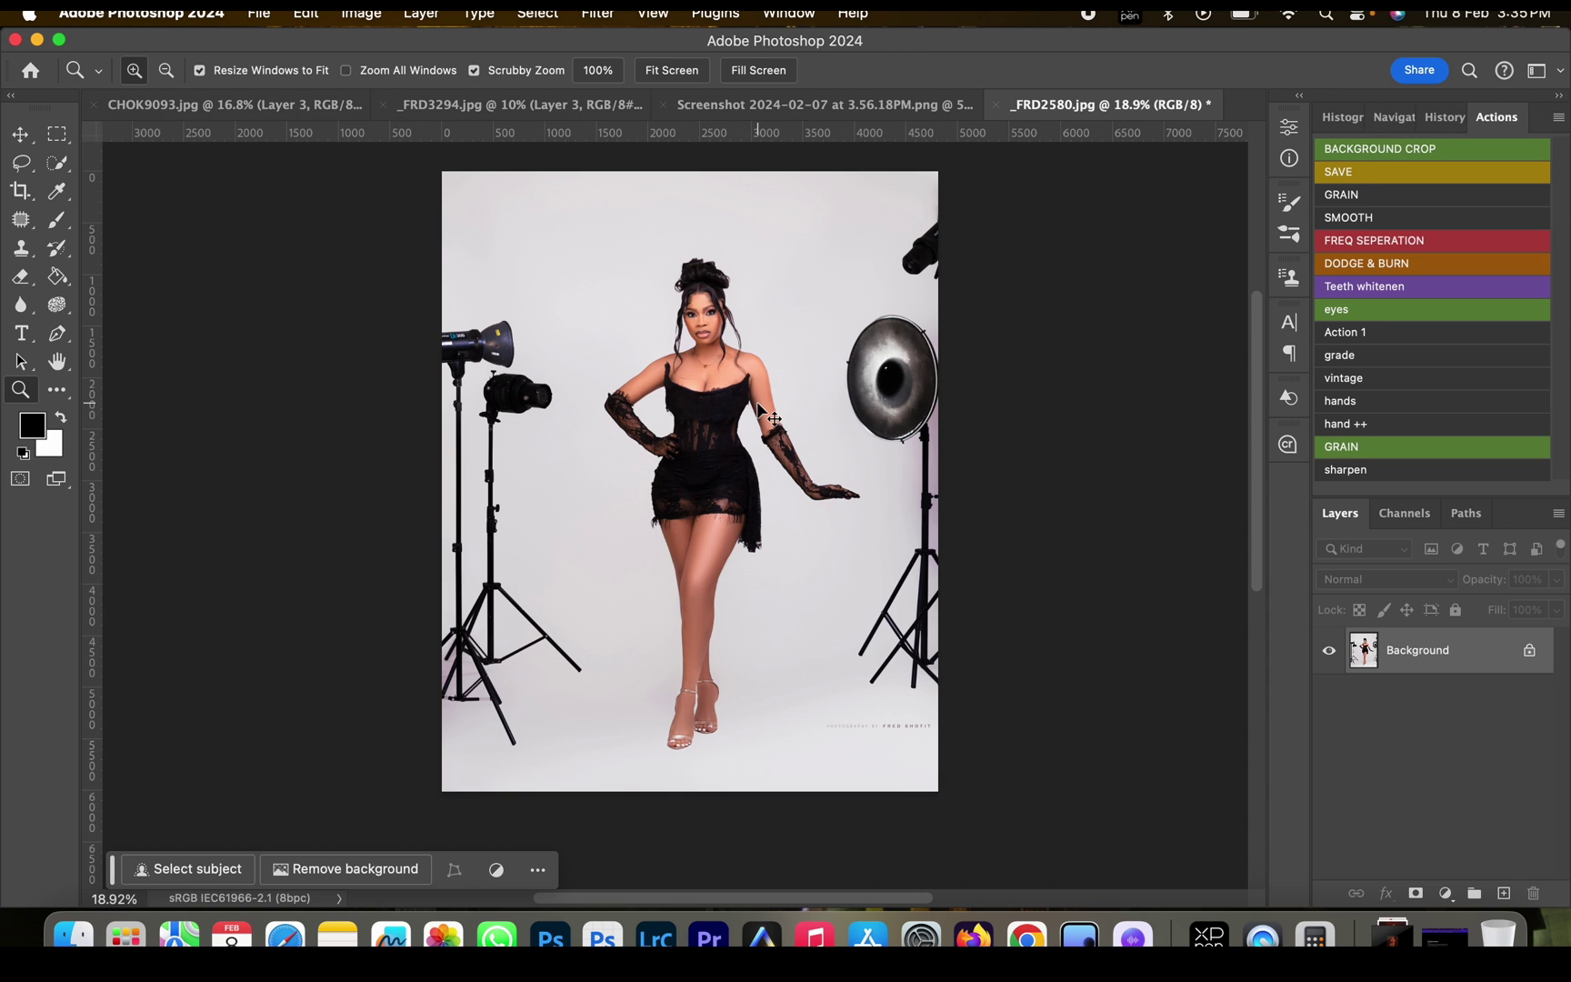
# Step: Select the model with Select > Subject and duplicate it onto Layer 1
pyautogui.press('c')
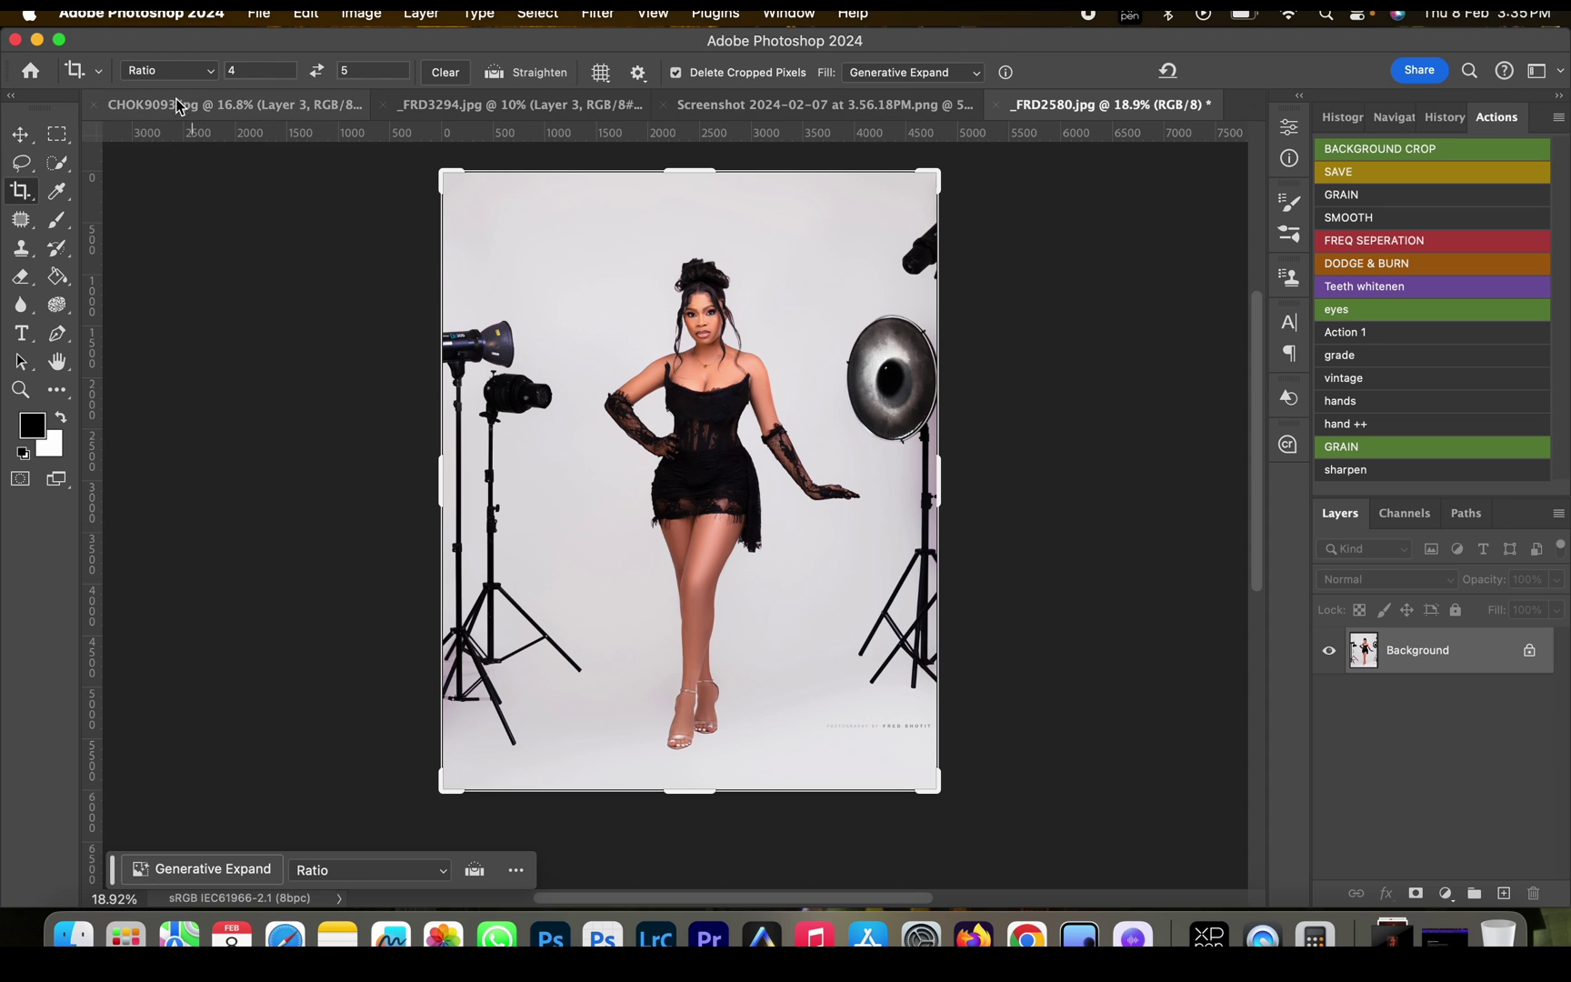
pyautogui.click(58, 137)
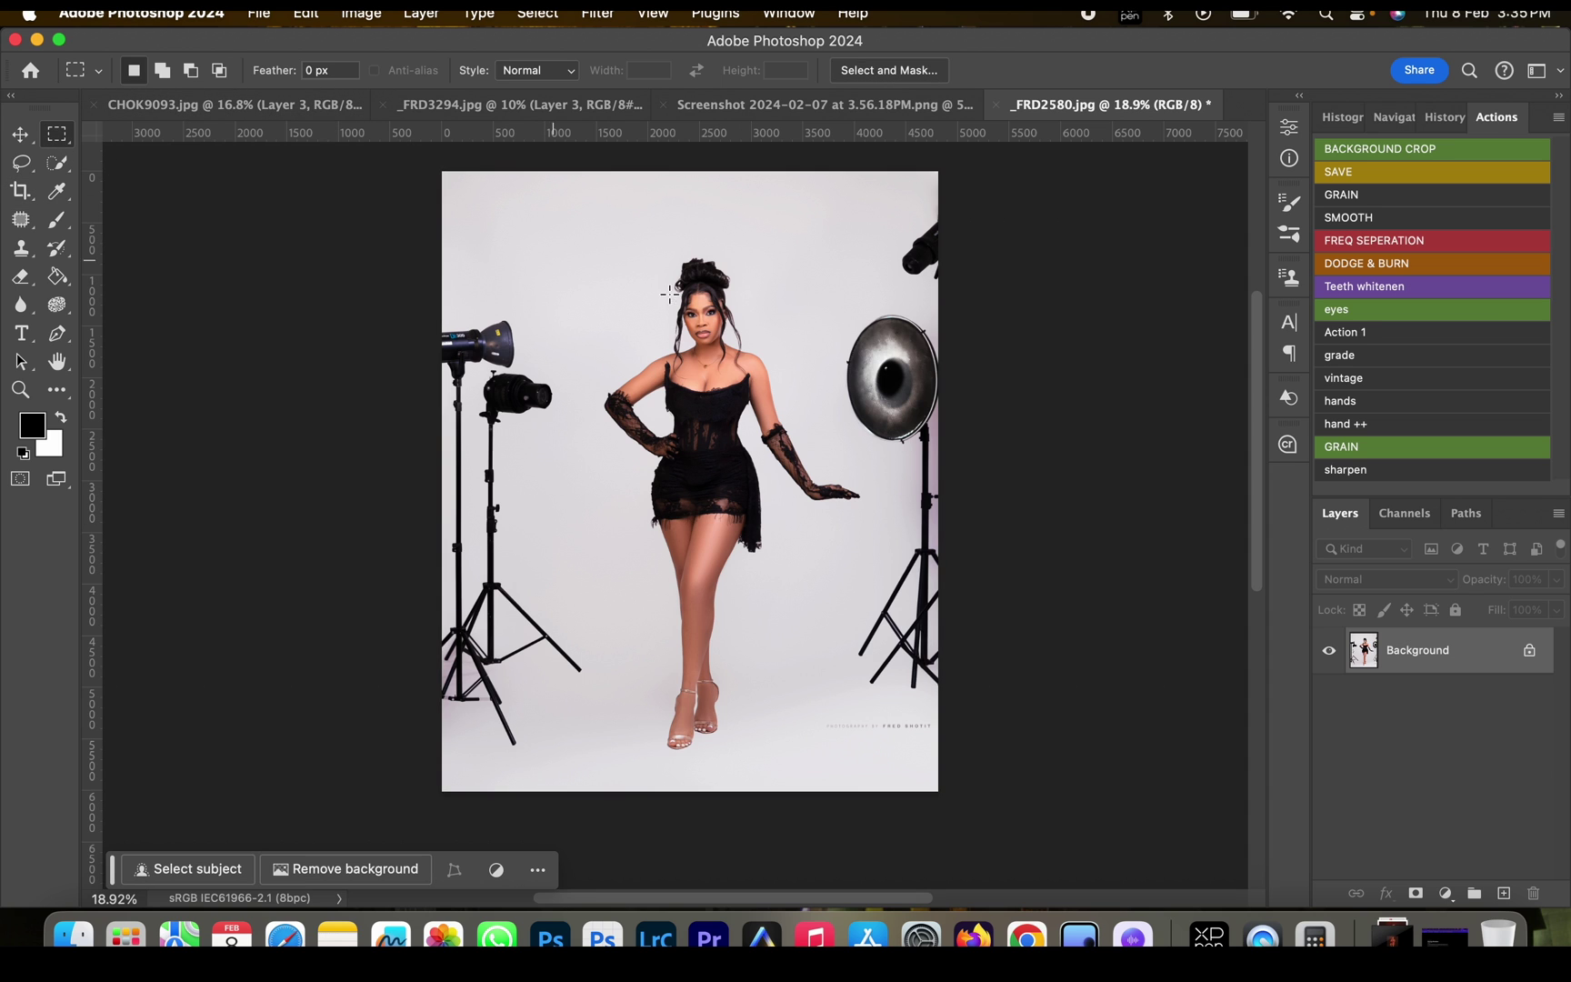
pyautogui.click(535, 14)
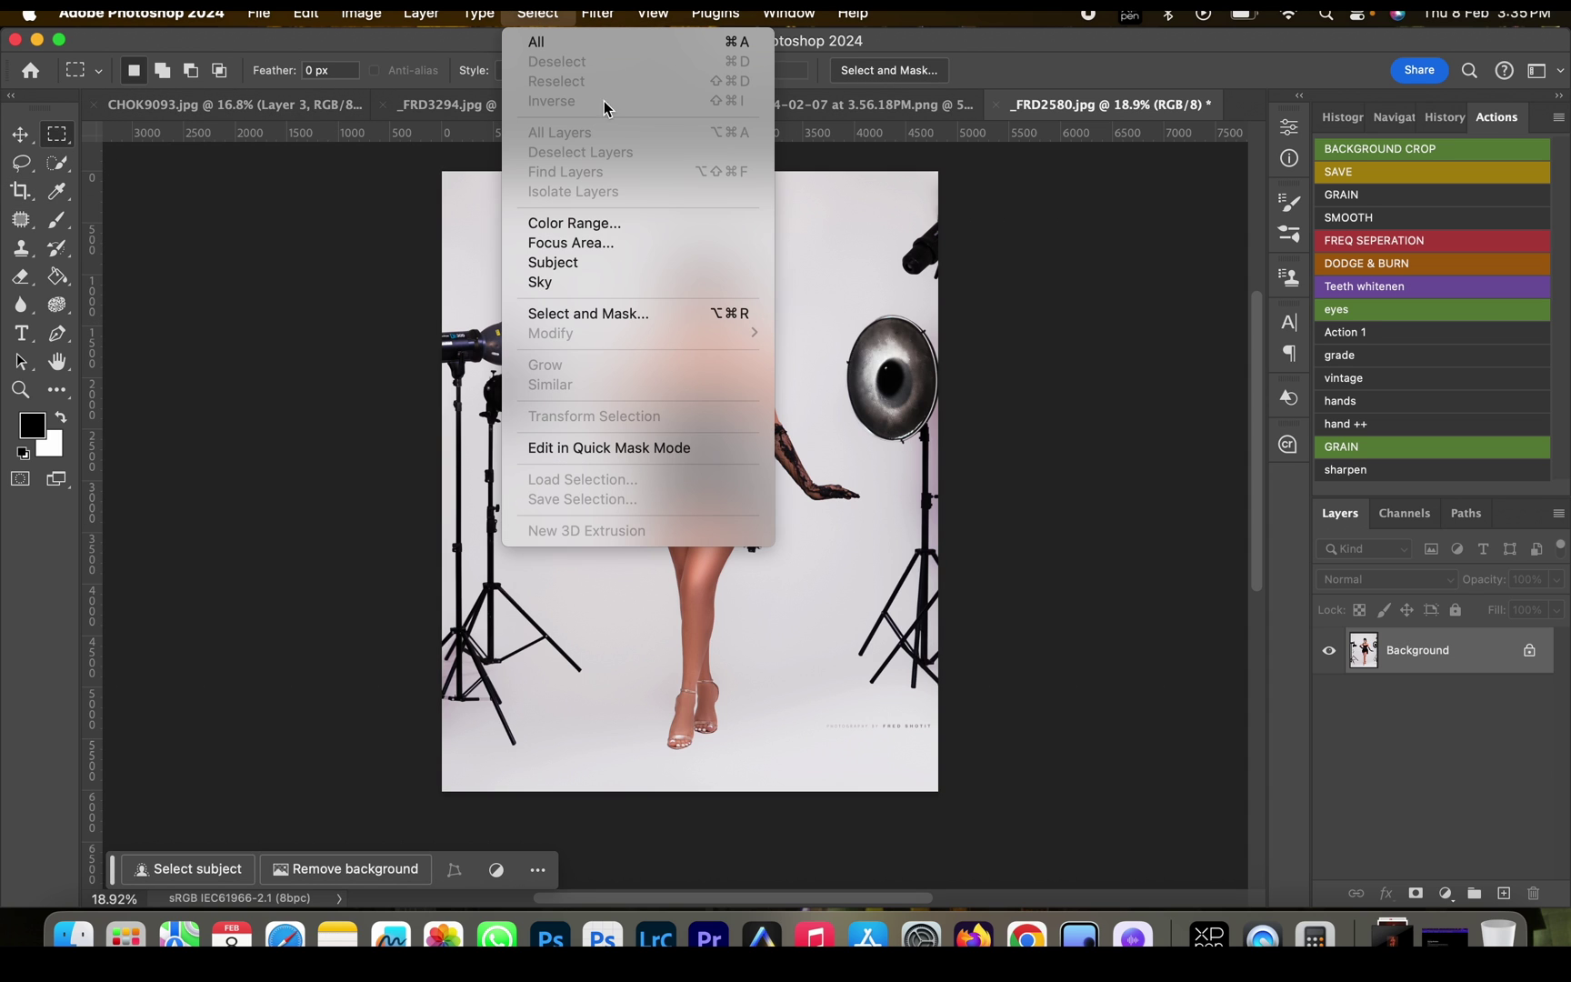
pyautogui.click(590, 263)
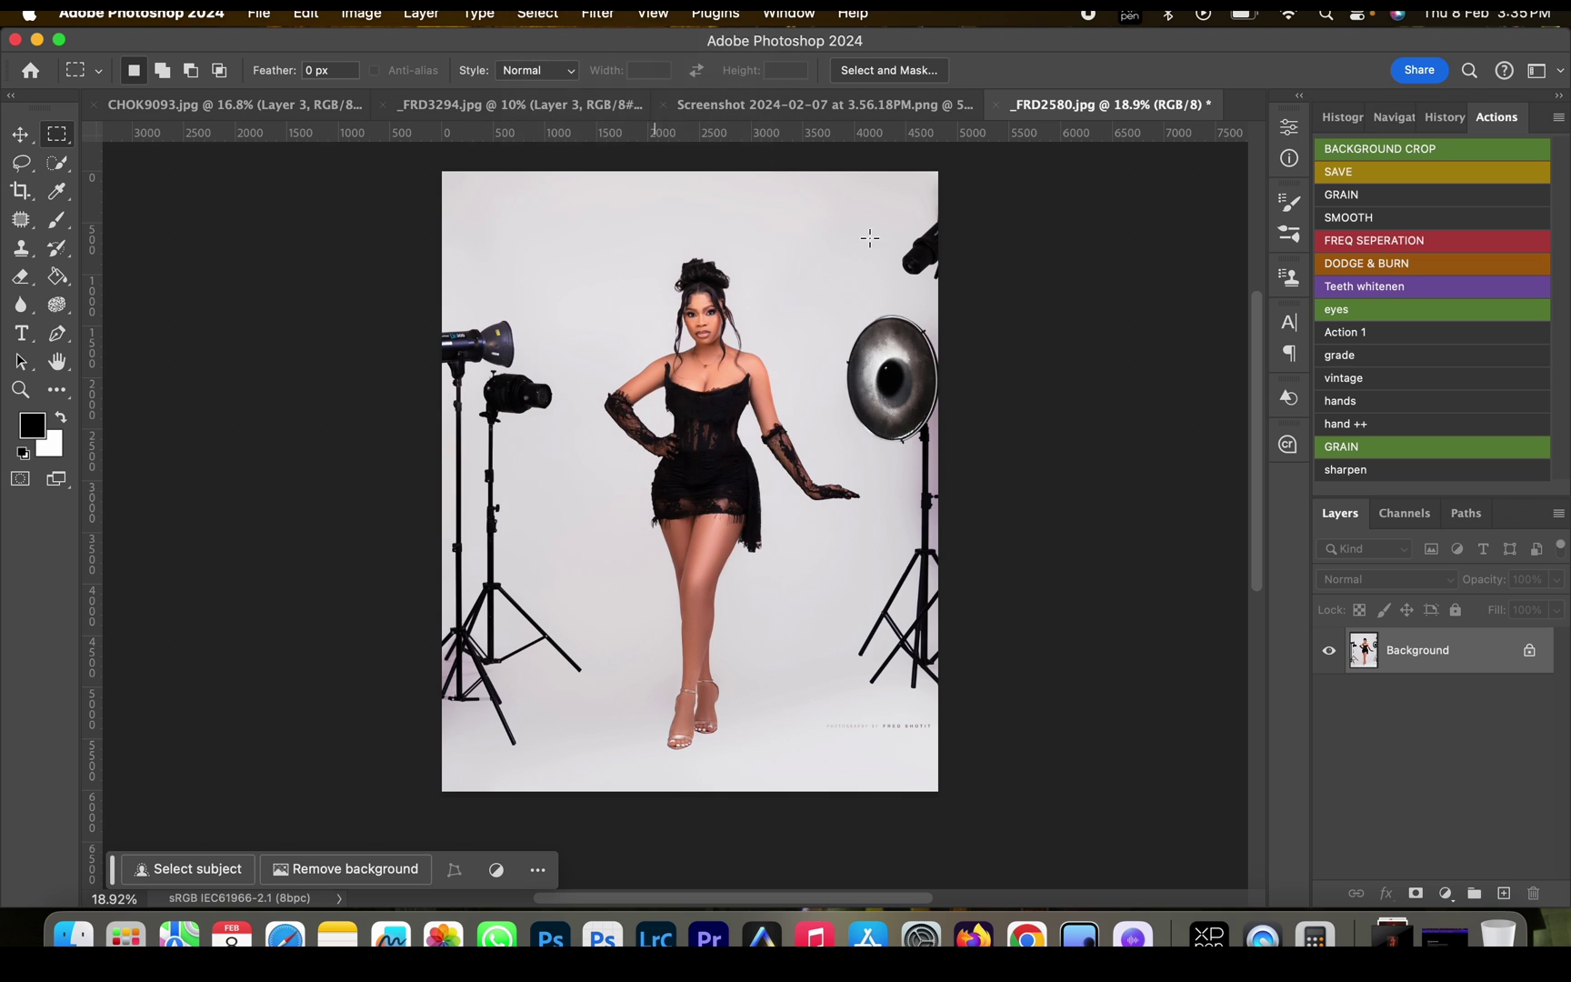
pyautogui.press('super+j')
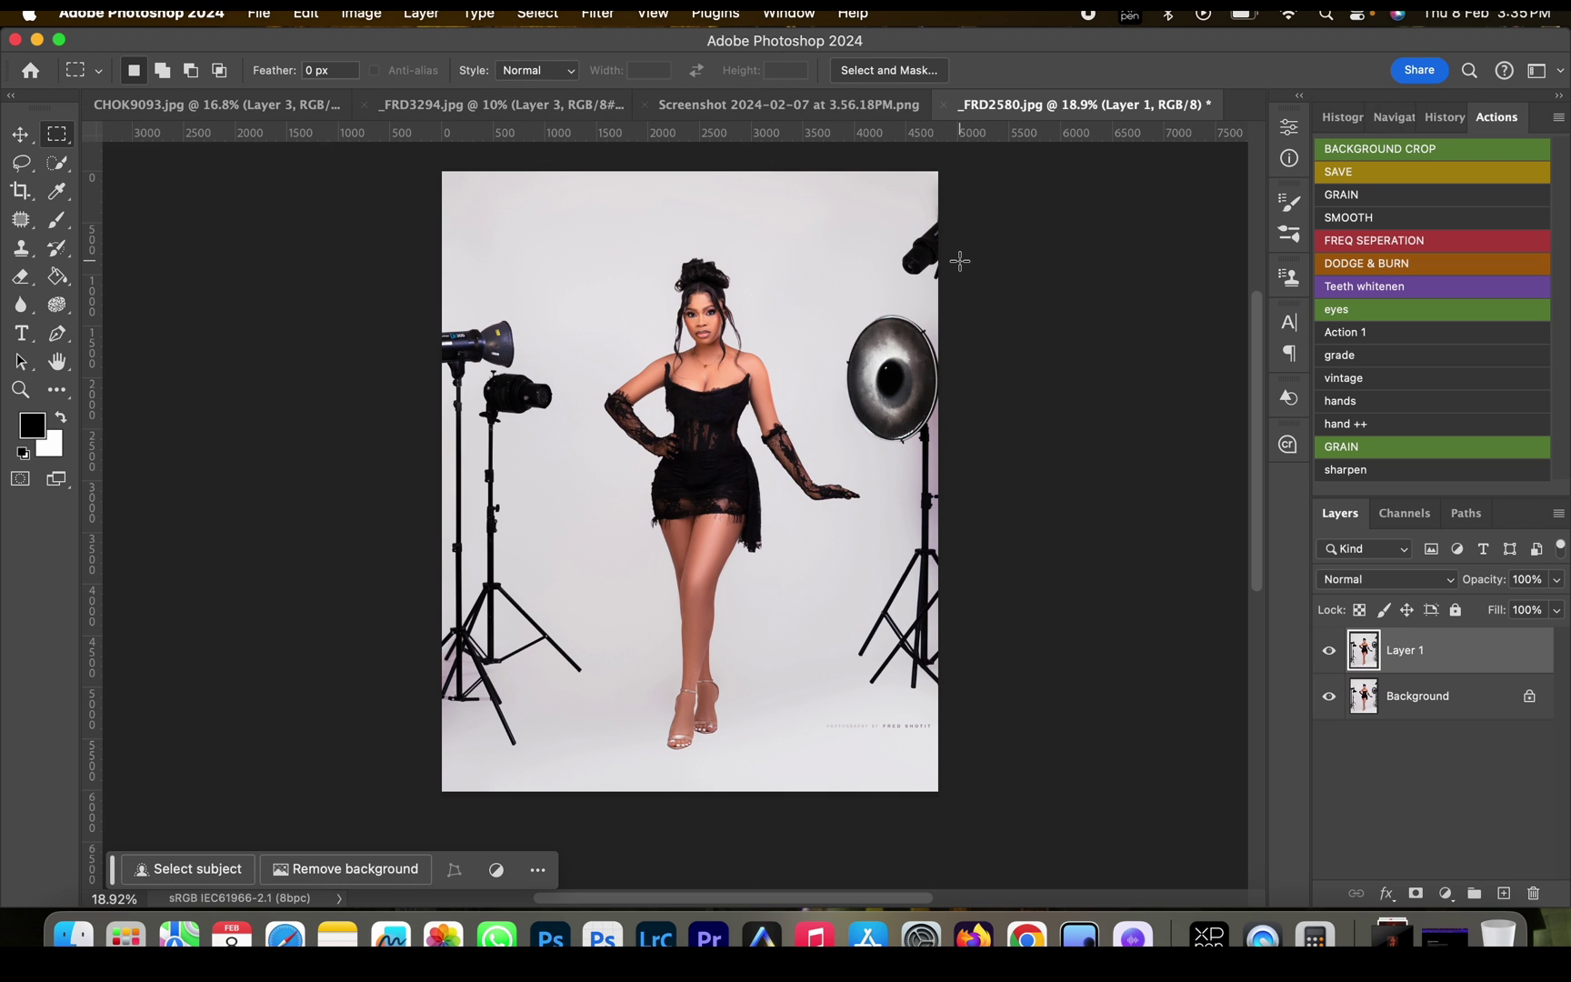
# Step: Delete the backdrop around the model on Layer 1 by inverting a Select Subject selection
pyautogui.click(544, 14)
pyautogui.click(582, 262)
pyautogui.rightClick(713, 365)
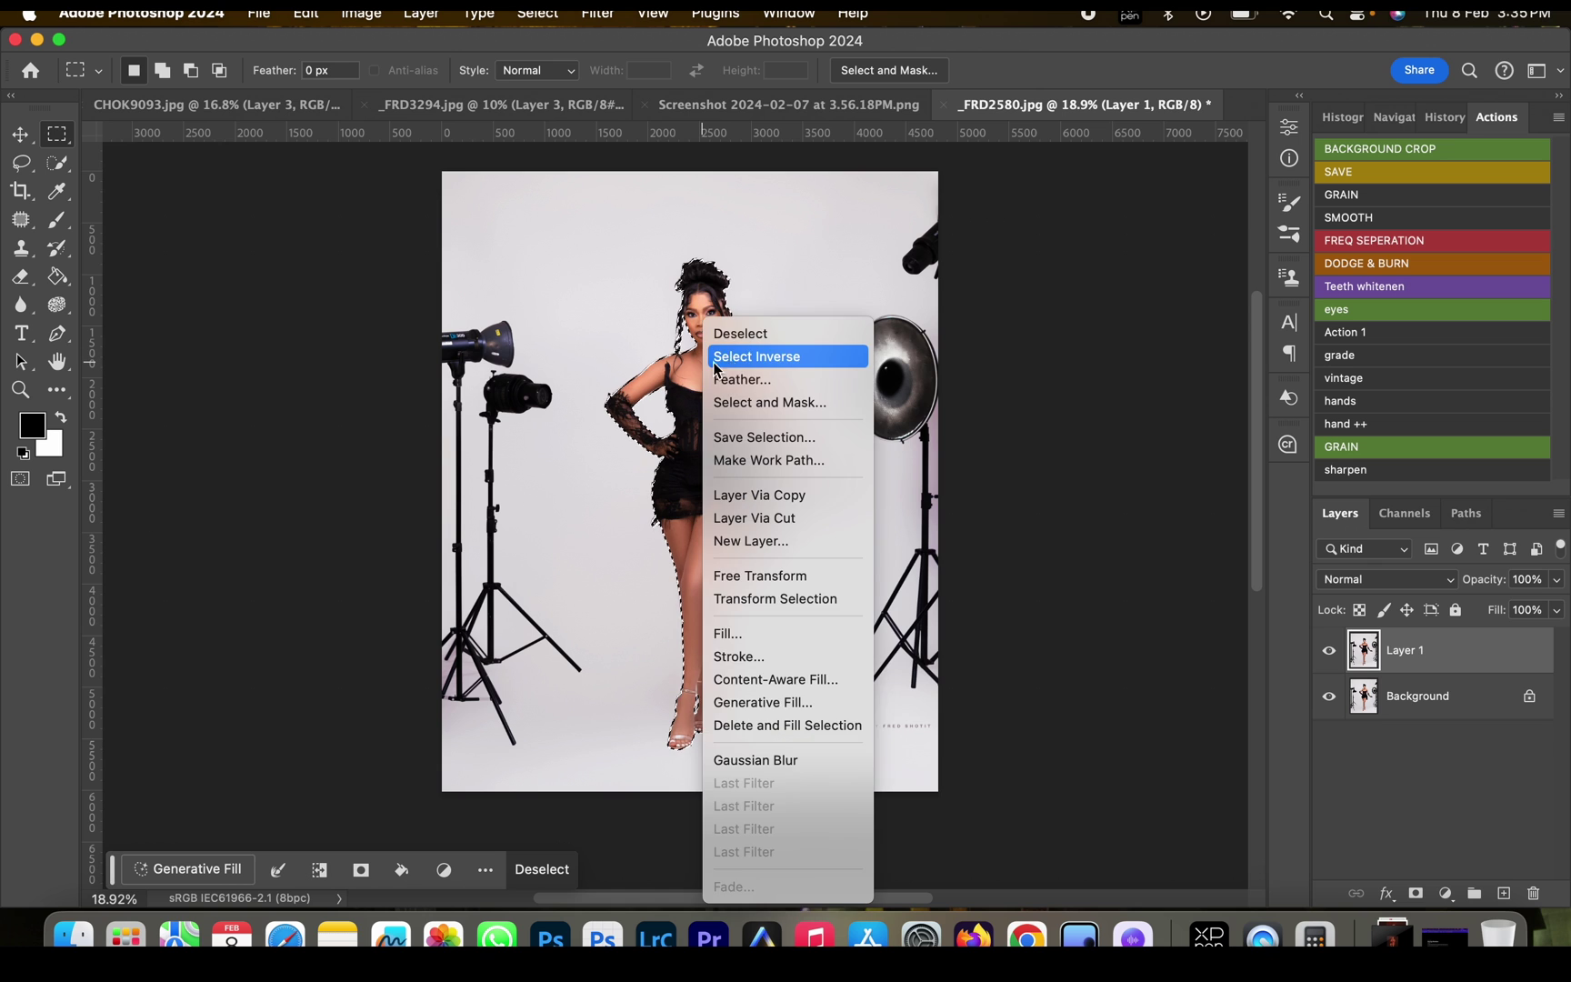
pyautogui.click(751, 358)
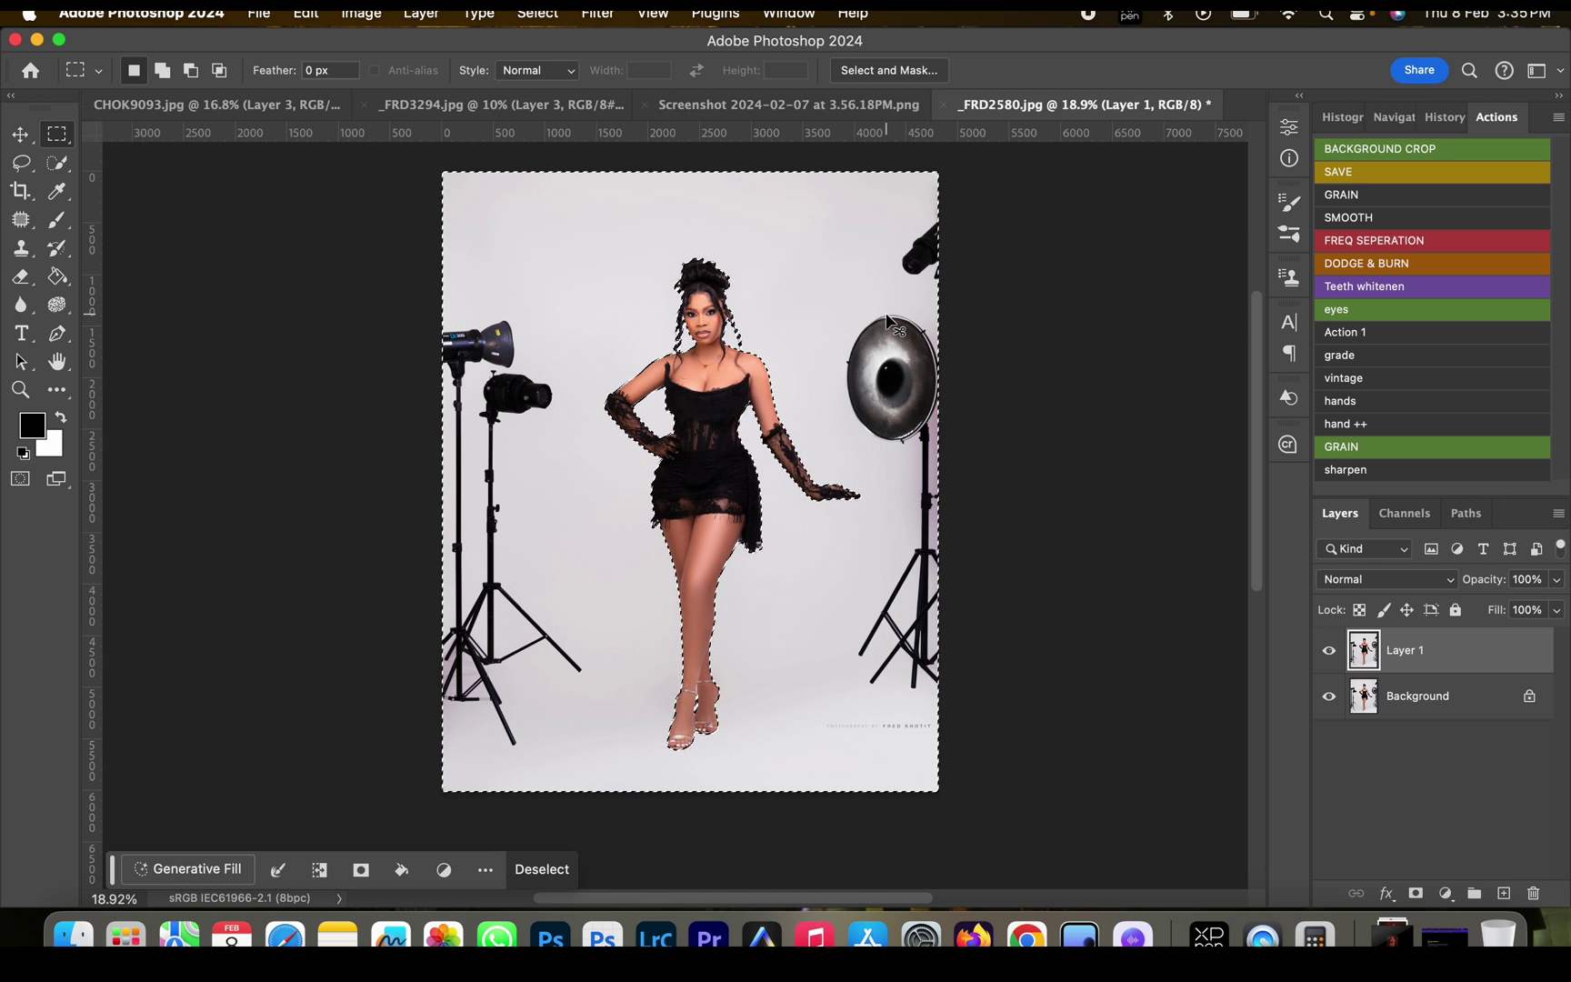
pyautogui.press('Delete')
pyautogui.press('super+d')
# Step: Add an empty Layer 2 beneath the cut-out model and bring up the texture grid document
pyautogui.press('super+v')
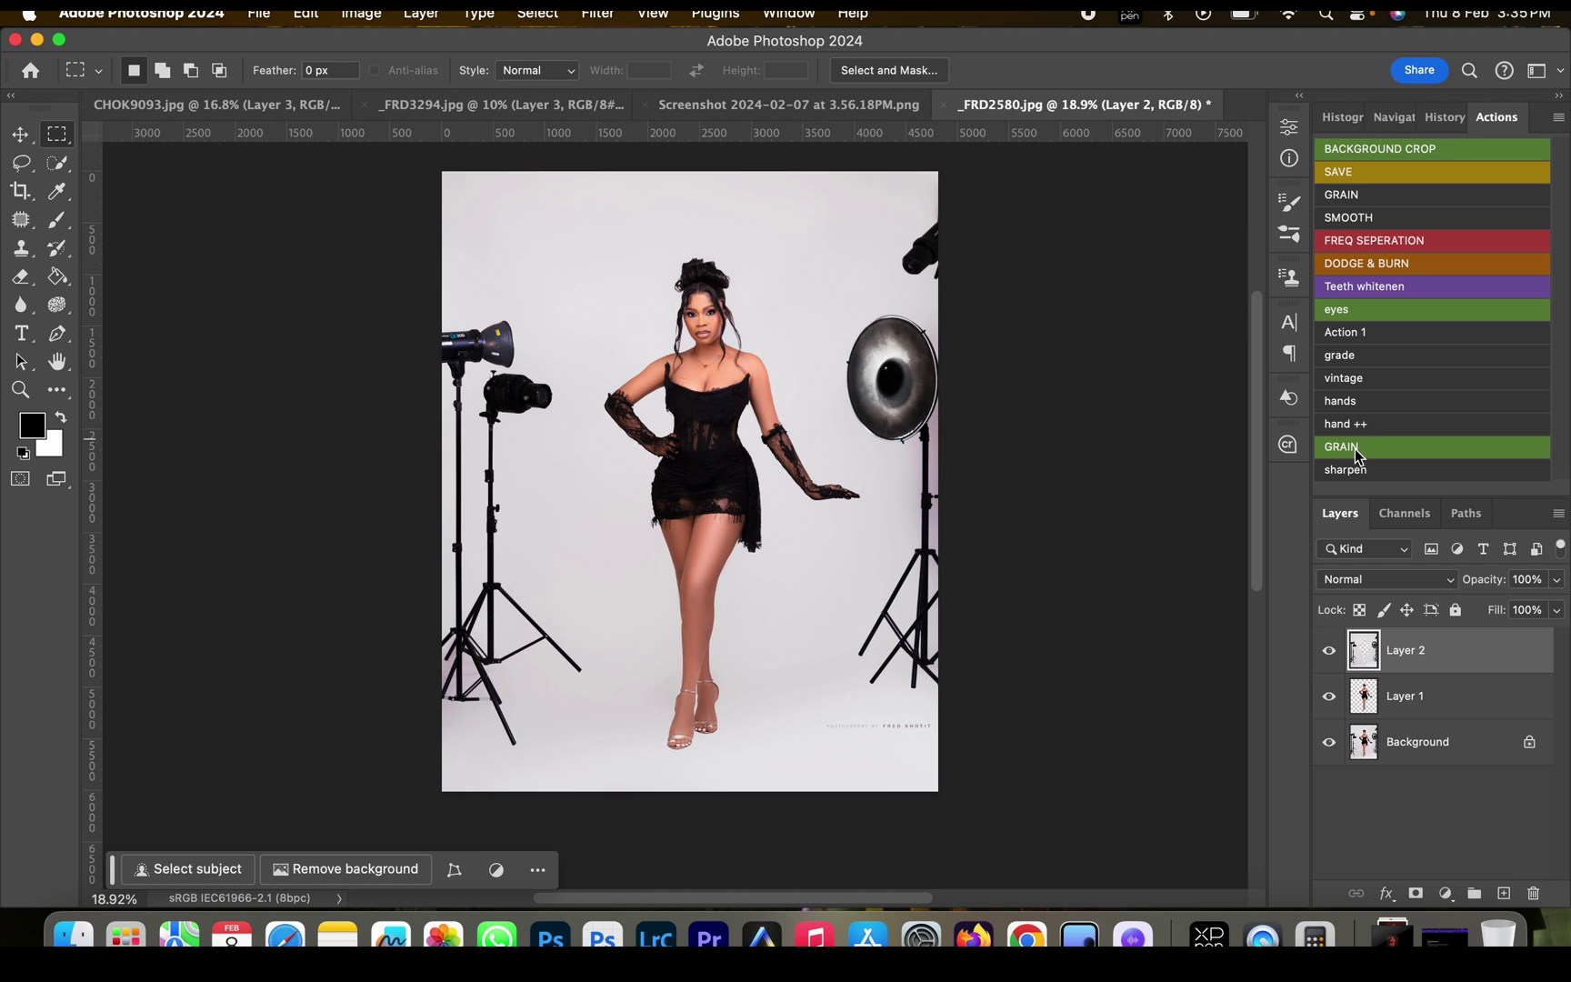
pyautogui.moveTo(1428, 696); pyautogui.dragTo(1430, 718)
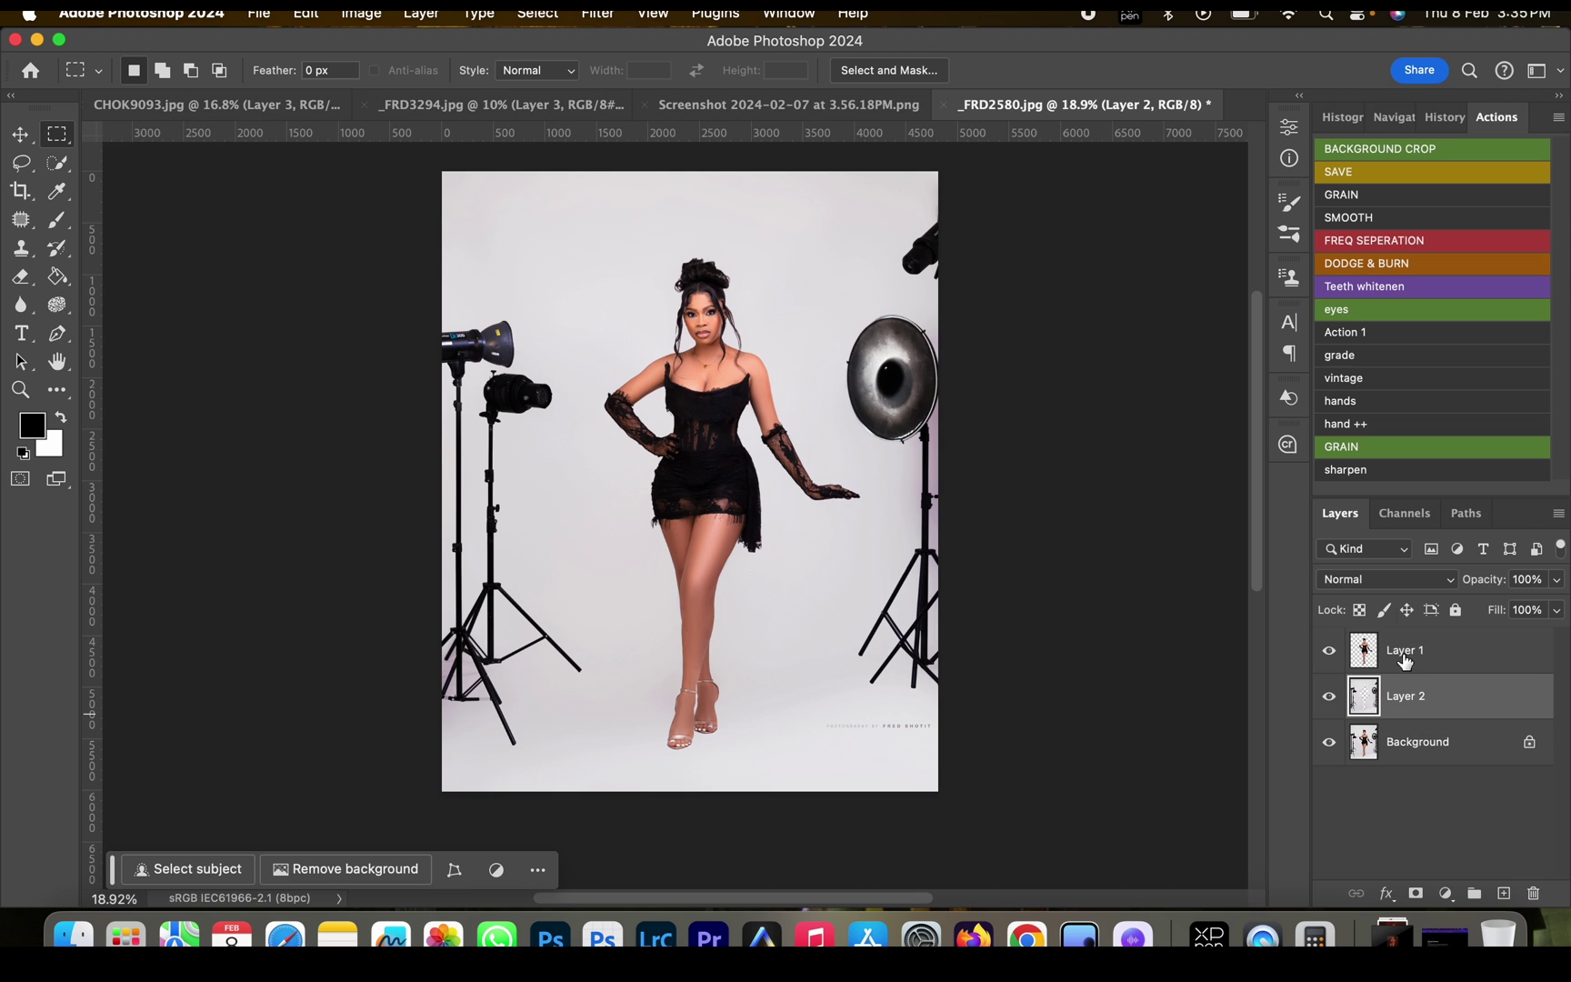
pyautogui.click(744, 112)
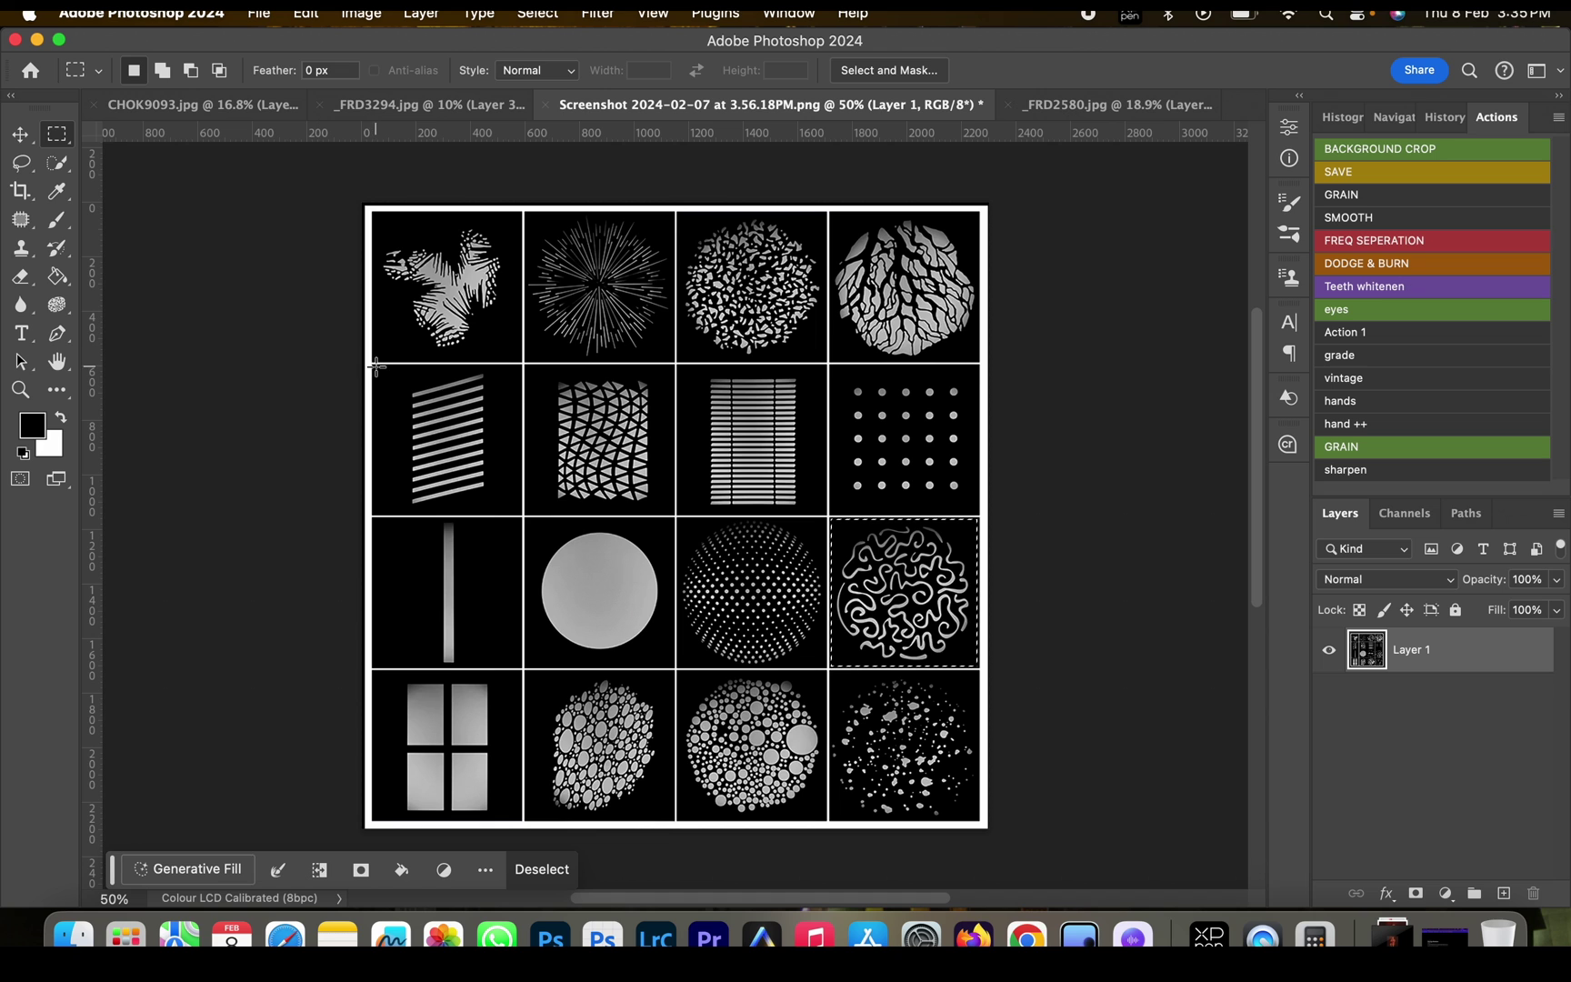
# Step: Copy the diagonal-stripes cell from the texture grid and return to _FRD2580.jpg
pyautogui.moveTo(372, 364); pyautogui.dragTo(520, 514)
pyautogui.press('super+c')
pyautogui.click(998, 103)
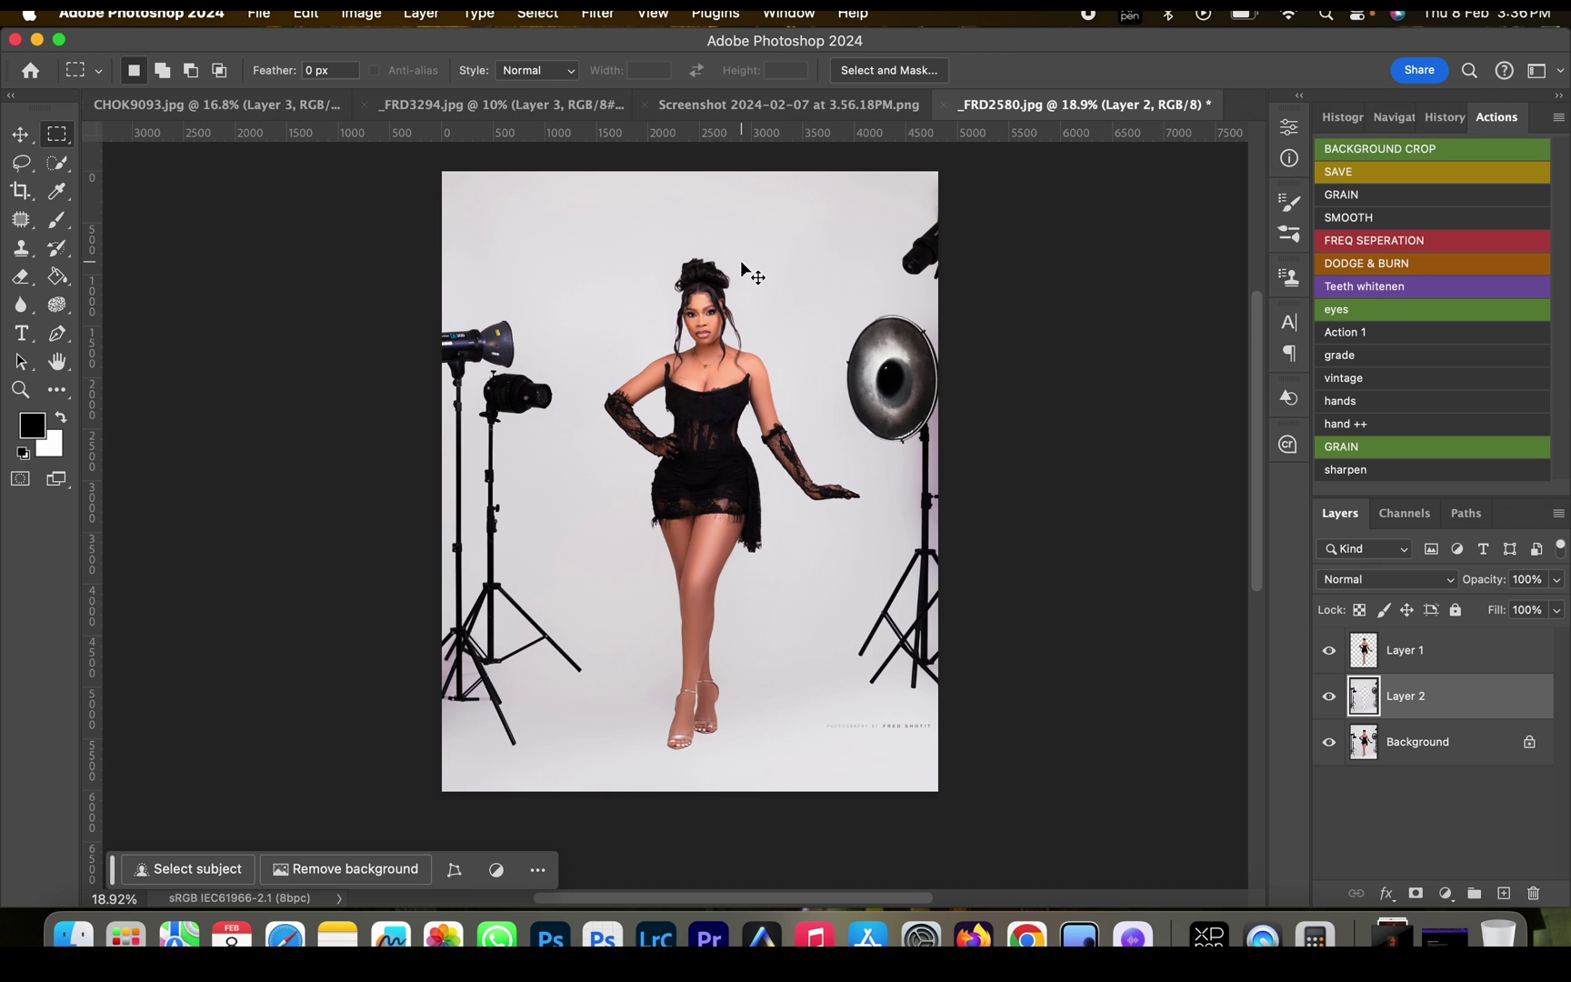
# Step: Paste the stripes as Layer 3, scaled to about 729% across the model's upper body
pyautogui.press('super+v')
pyautogui.press('v')
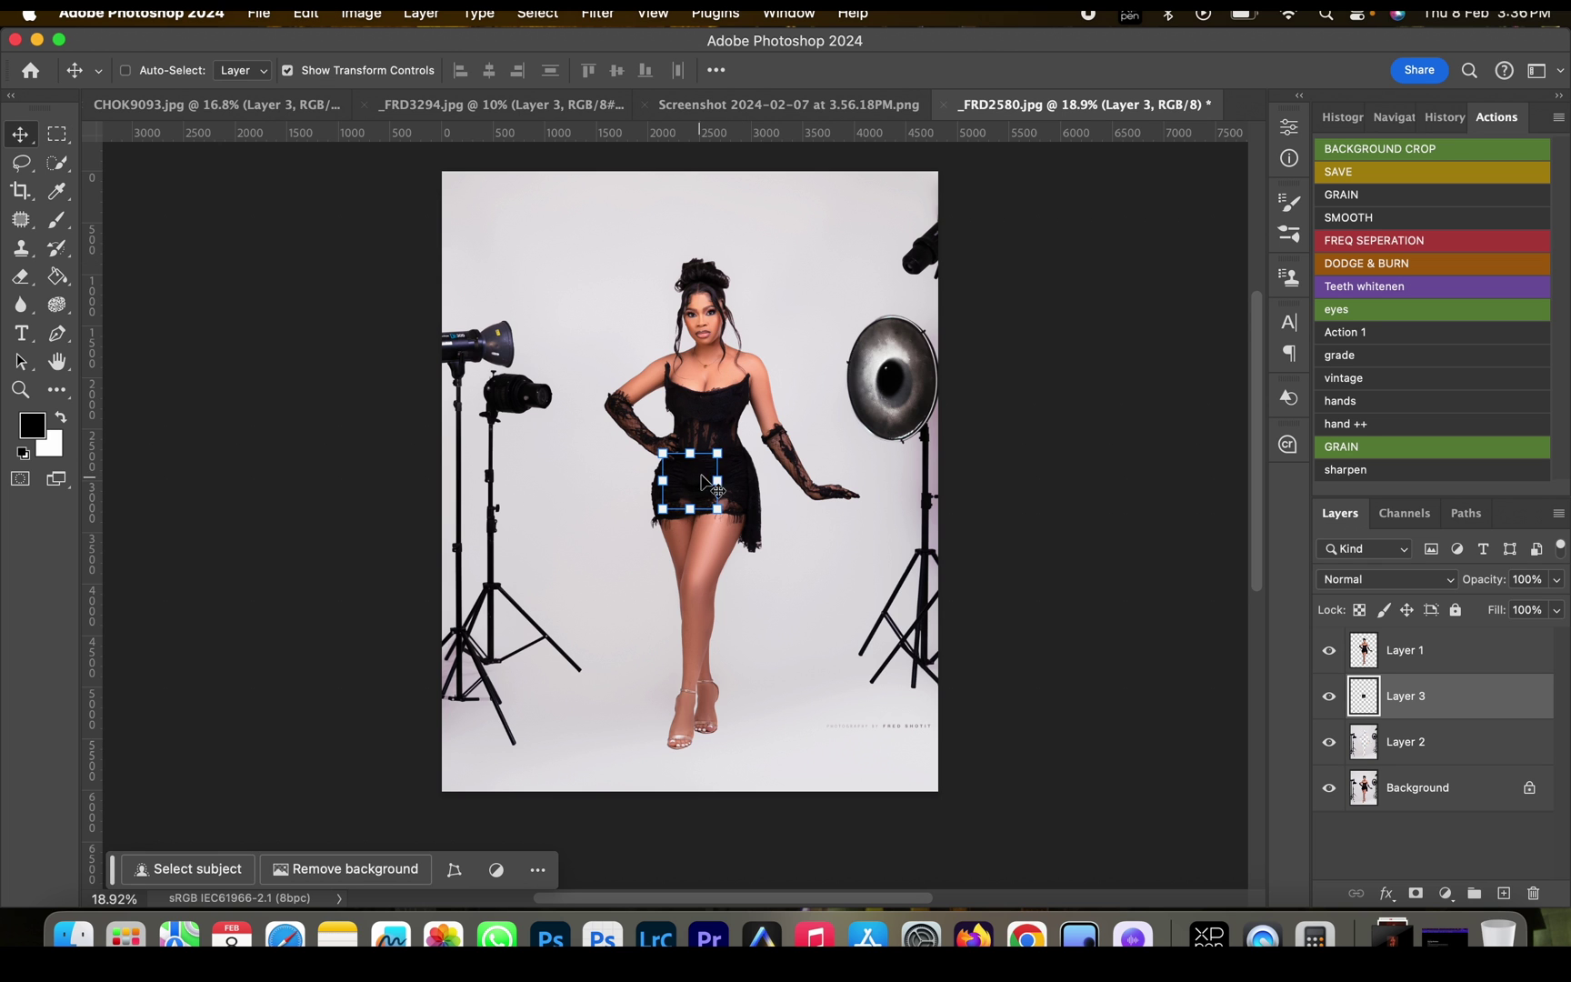
pyautogui.moveTo(717, 453); pyautogui.dragTo(999, 162)
pyautogui.moveTo(883, 300); pyautogui.dragTo(713, 306)
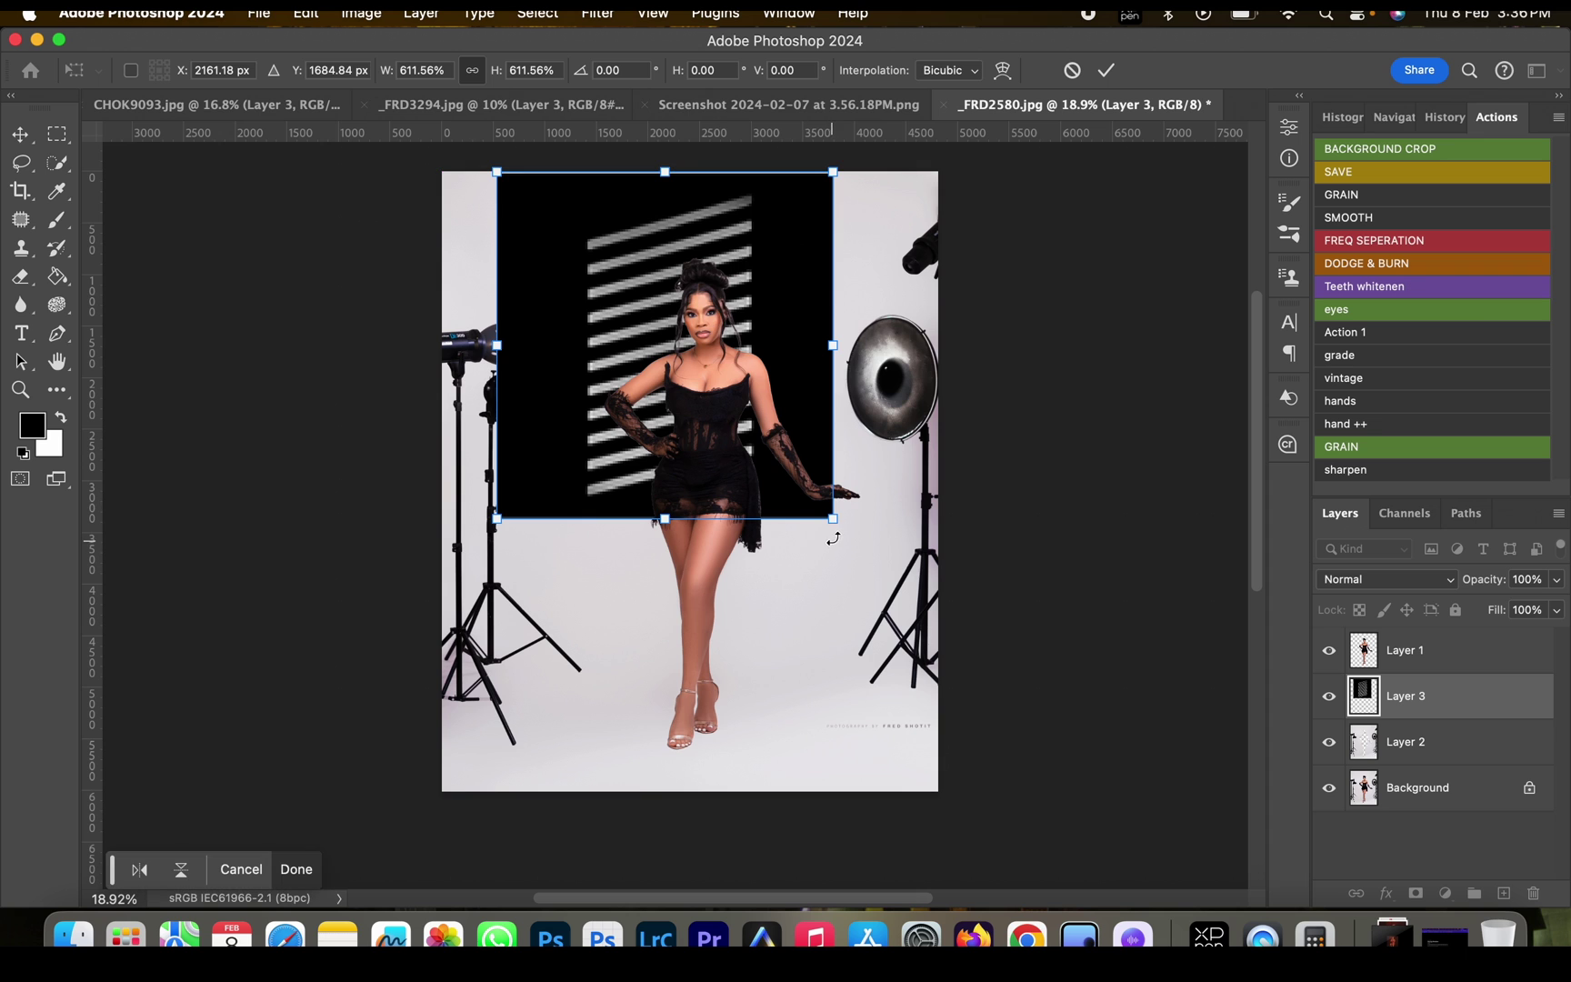
pyautogui.moveTo(835, 517); pyautogui.dragTo(898, 585)
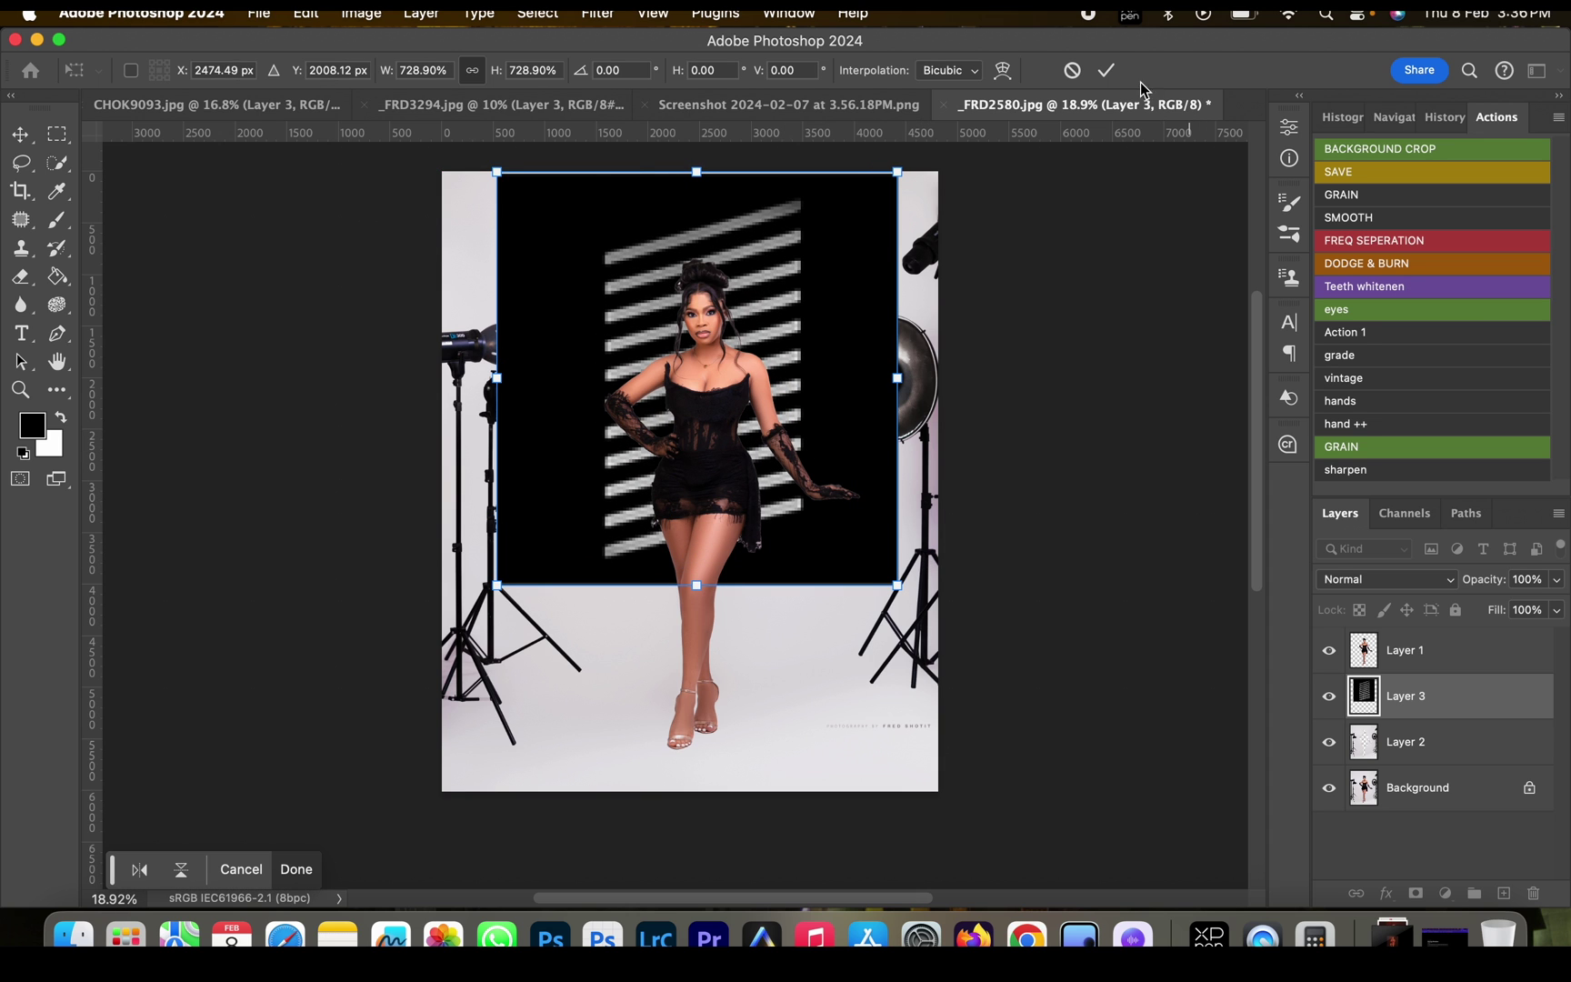
pyautogui.click(1107, 71)
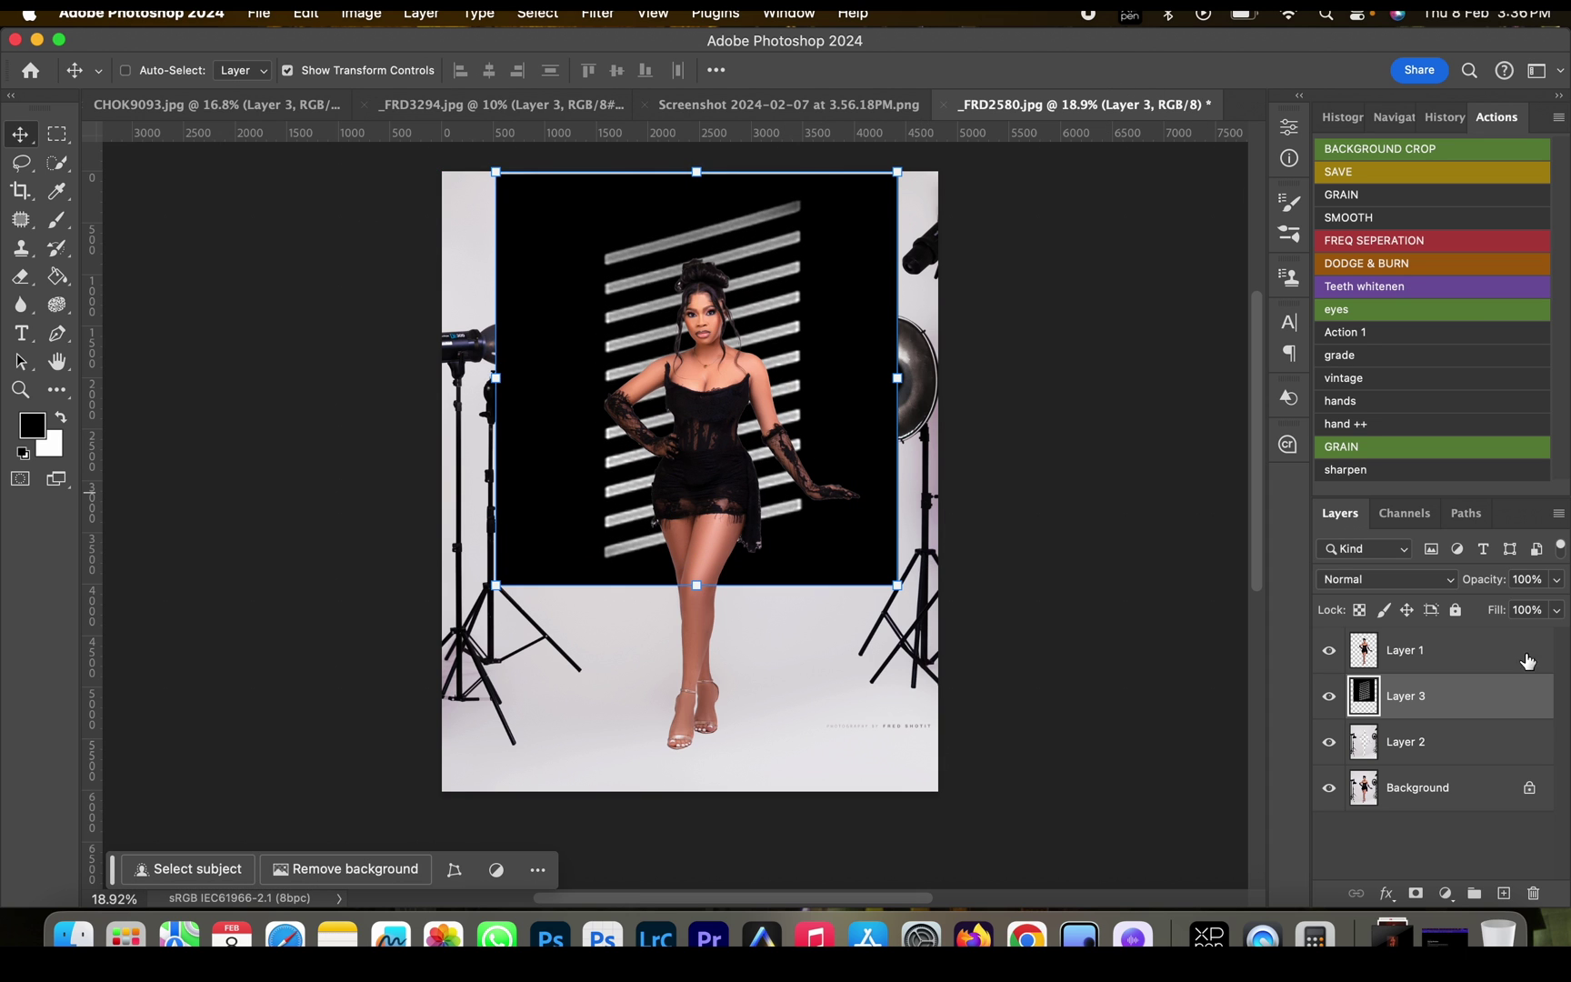
pyautogui.click(1416, 586)
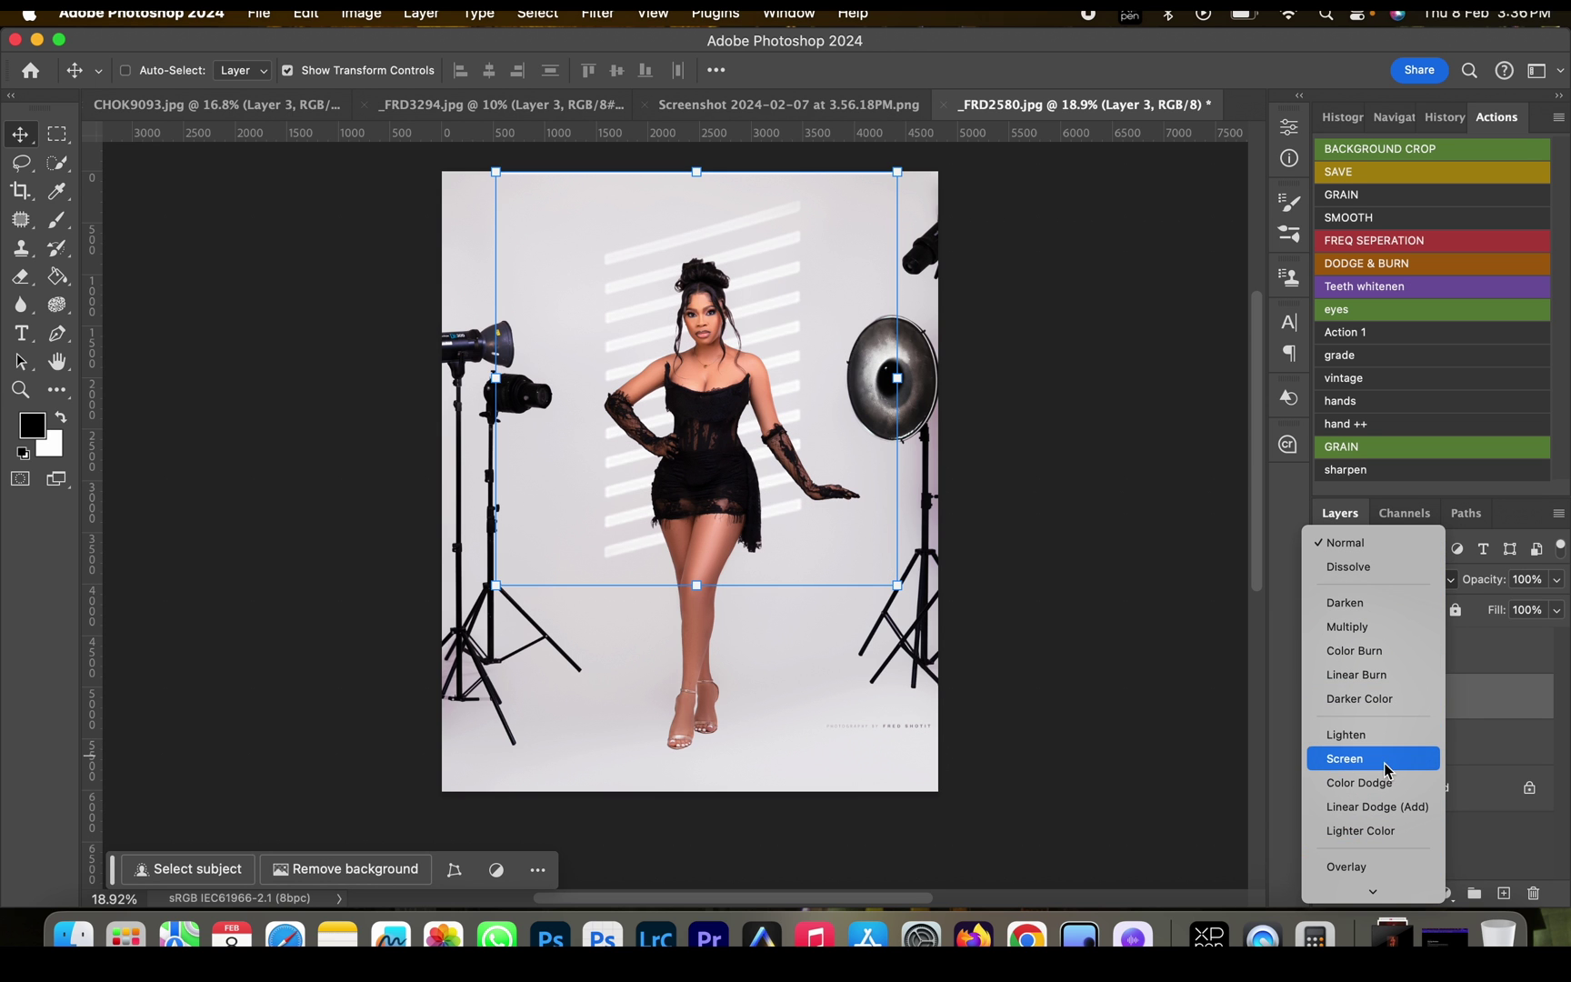
# Step: Blend the stripe layer in Screen mode at 58% opacity
pyautogui.click(1373, 759)
pyautogui.press('z')
pyautogui.moveTo(785, 516); pyautogui.dragTo(832, 400)
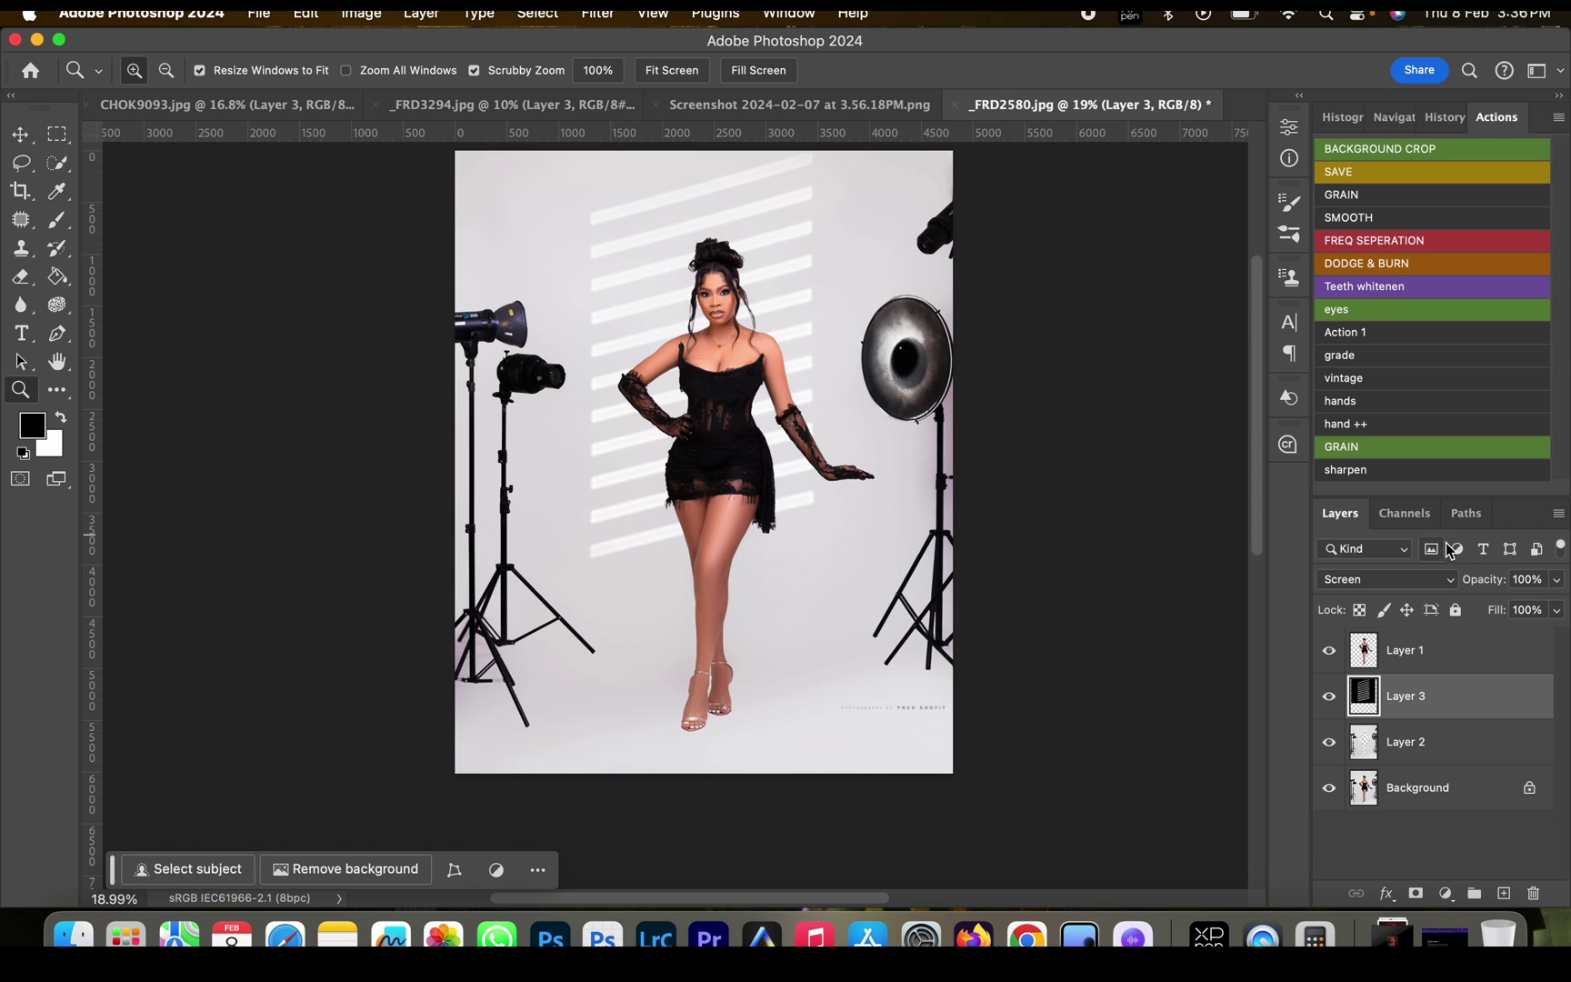
pyautogui.click(1556, 581)
pyautogui.click(1514, 607)
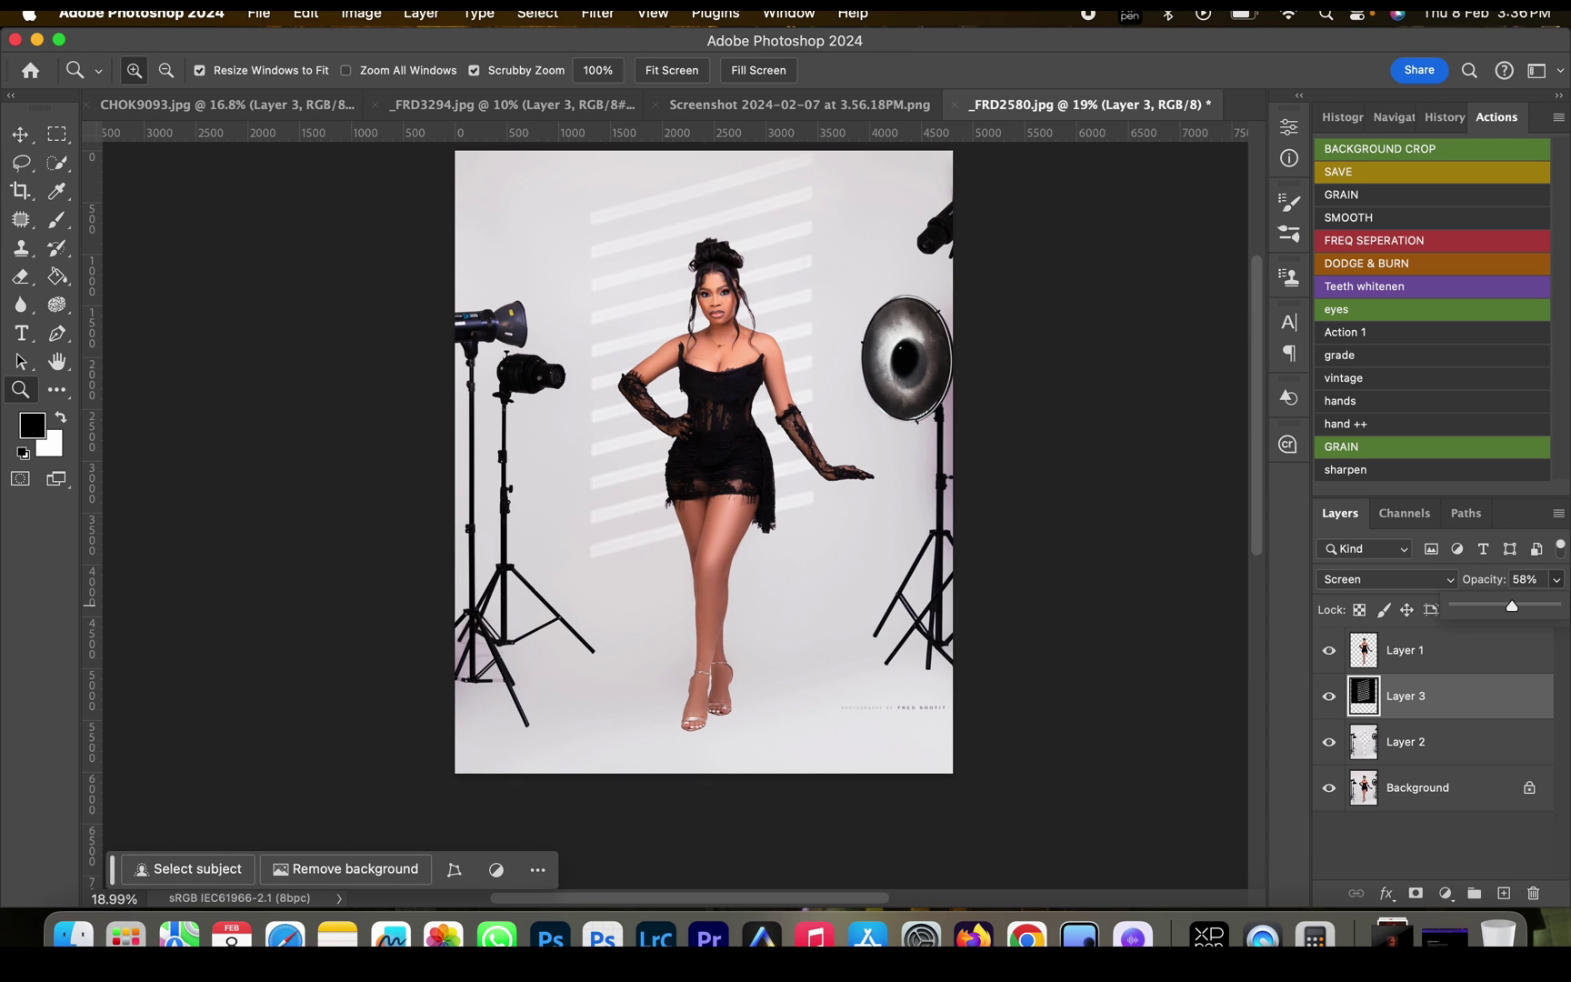
pyautogui.click(588, 16)
# Step: Soften the stripes with a 9.3-pixel Gaussian Blur and zoom in slightly
pyautogui.moveTo(674, 284)
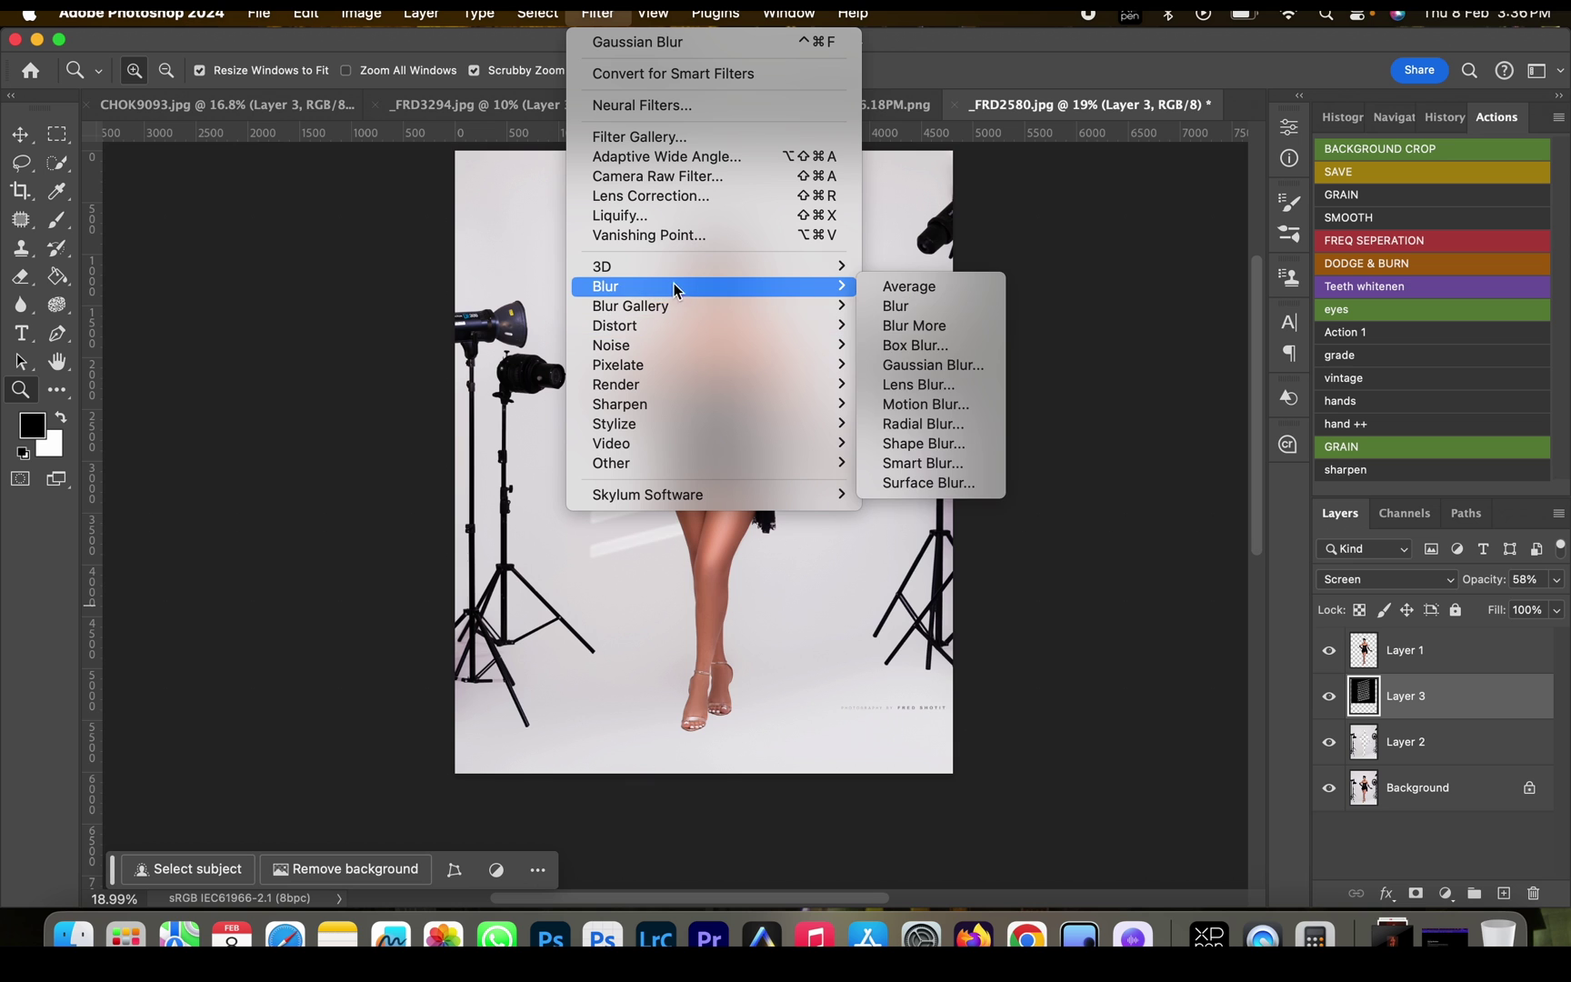
pyautogui.click(932, 364)
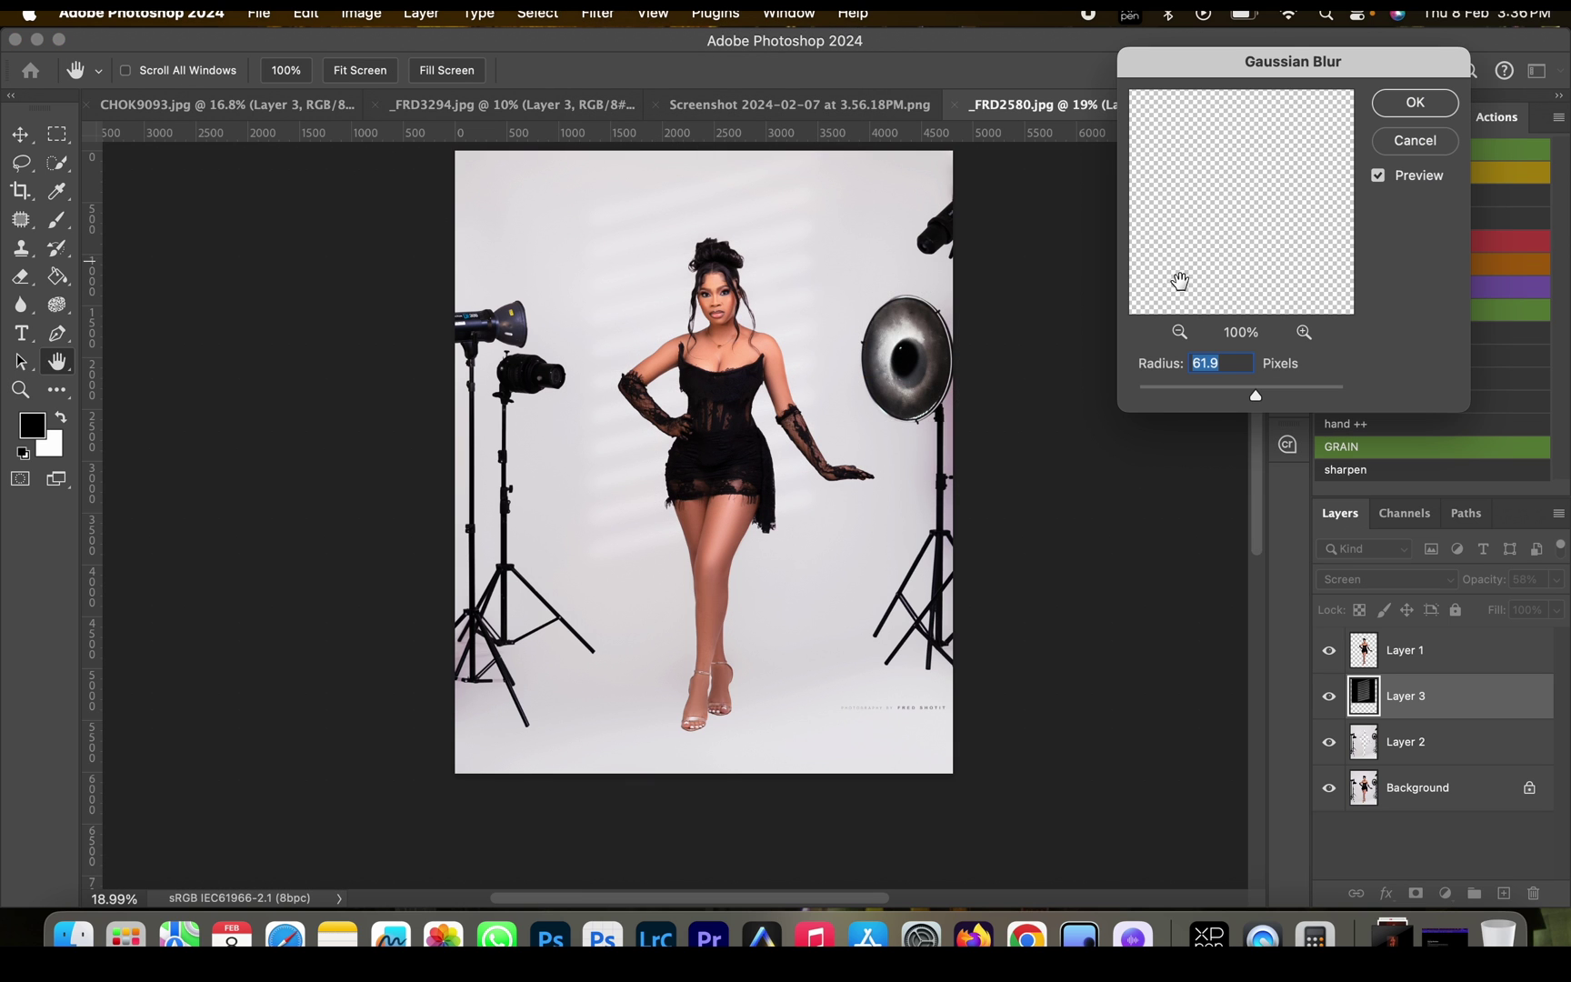
pyautogui.click(1218, 392)
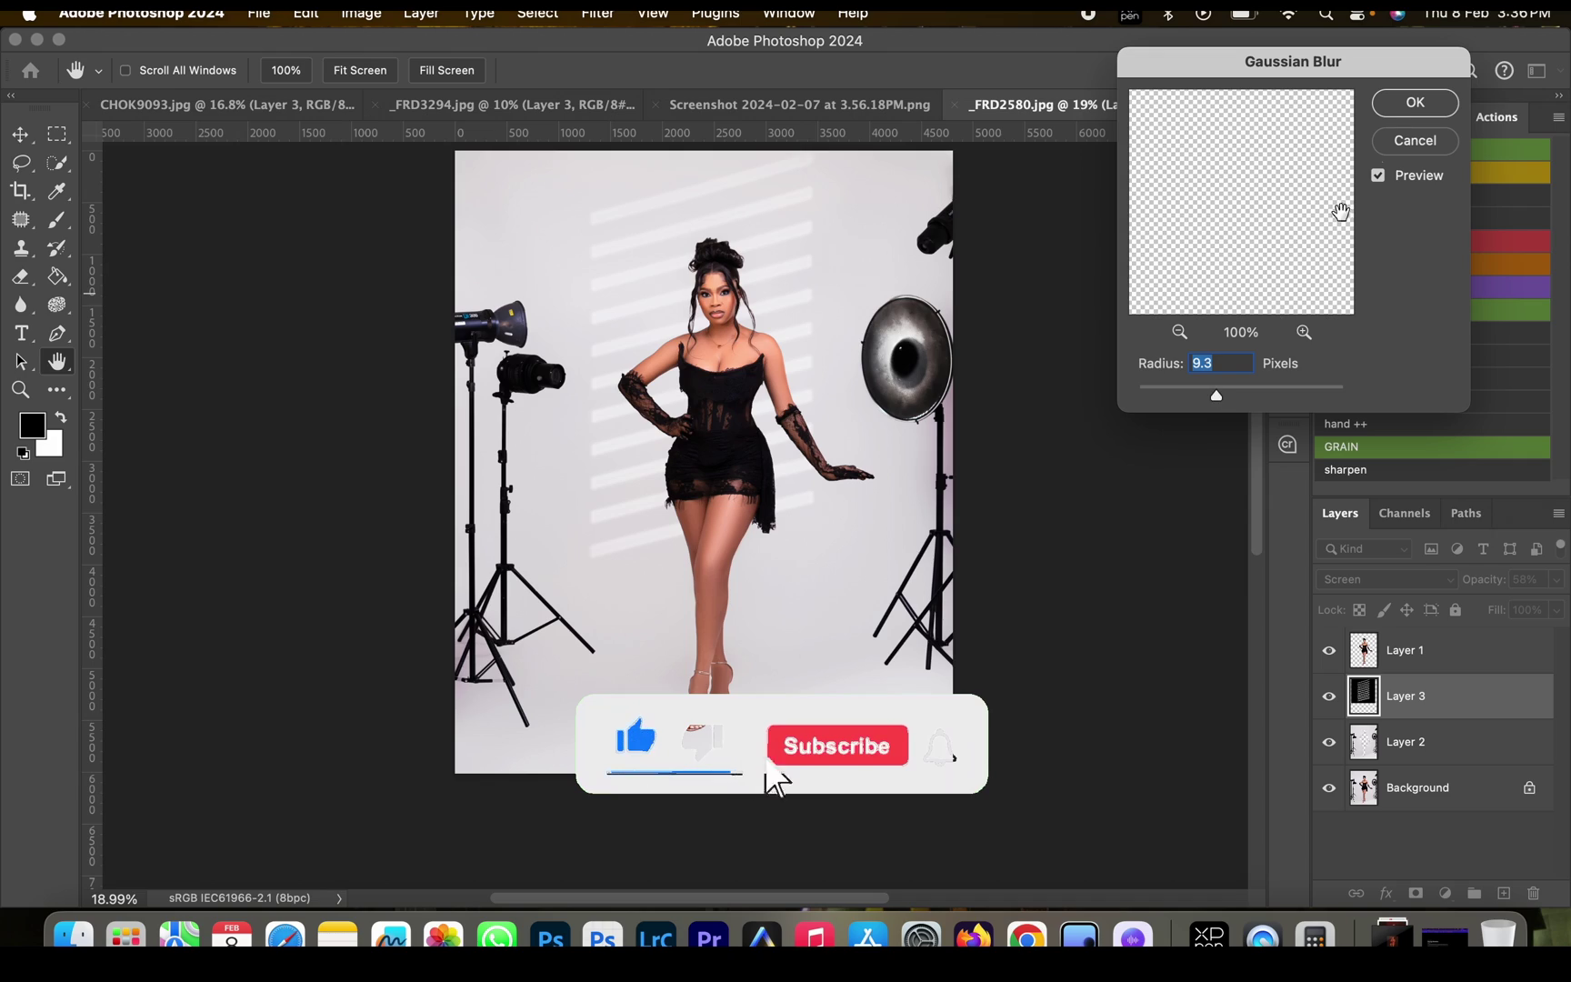
pyautogui.click(1391, 104)
pyautogui.press('z')
pyautogui.moveTo(728, 333)
pyautogui.mouseDown()
pyautogui.moveTo(852, 315)
pyautogui.moveTo(752, 314)
pyautogui.mouseUp()
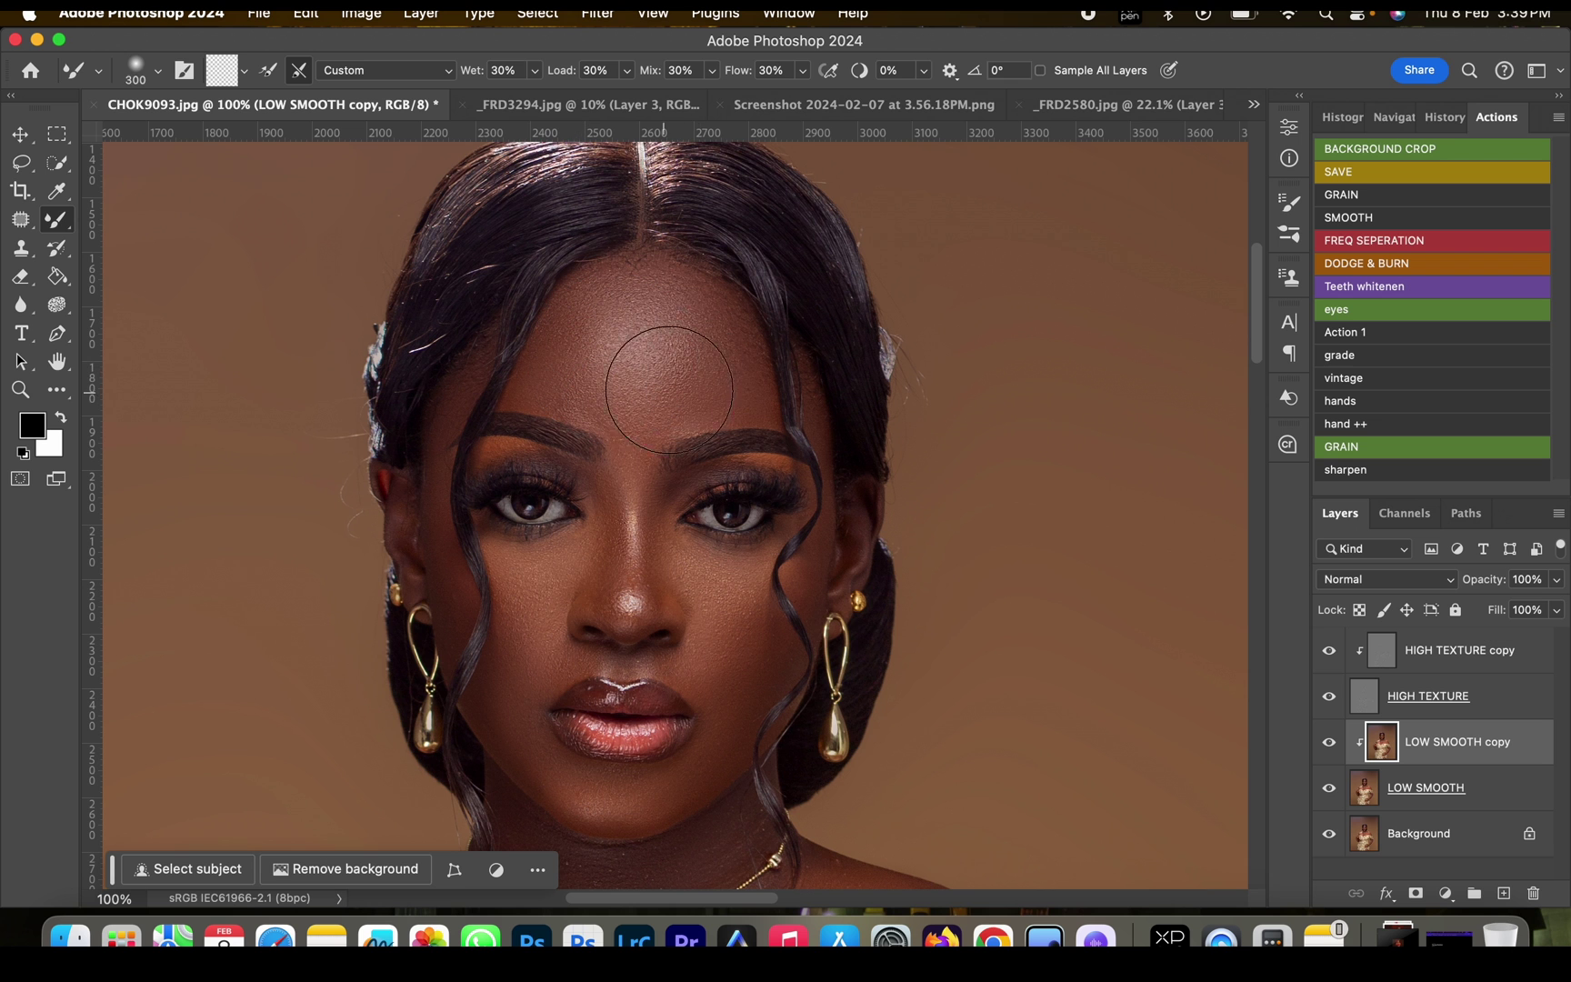
# Step: Zoom the gold-dress portrait out to 50% and move down from her face to the sequined bodice
pyautogui.press('super+minus')
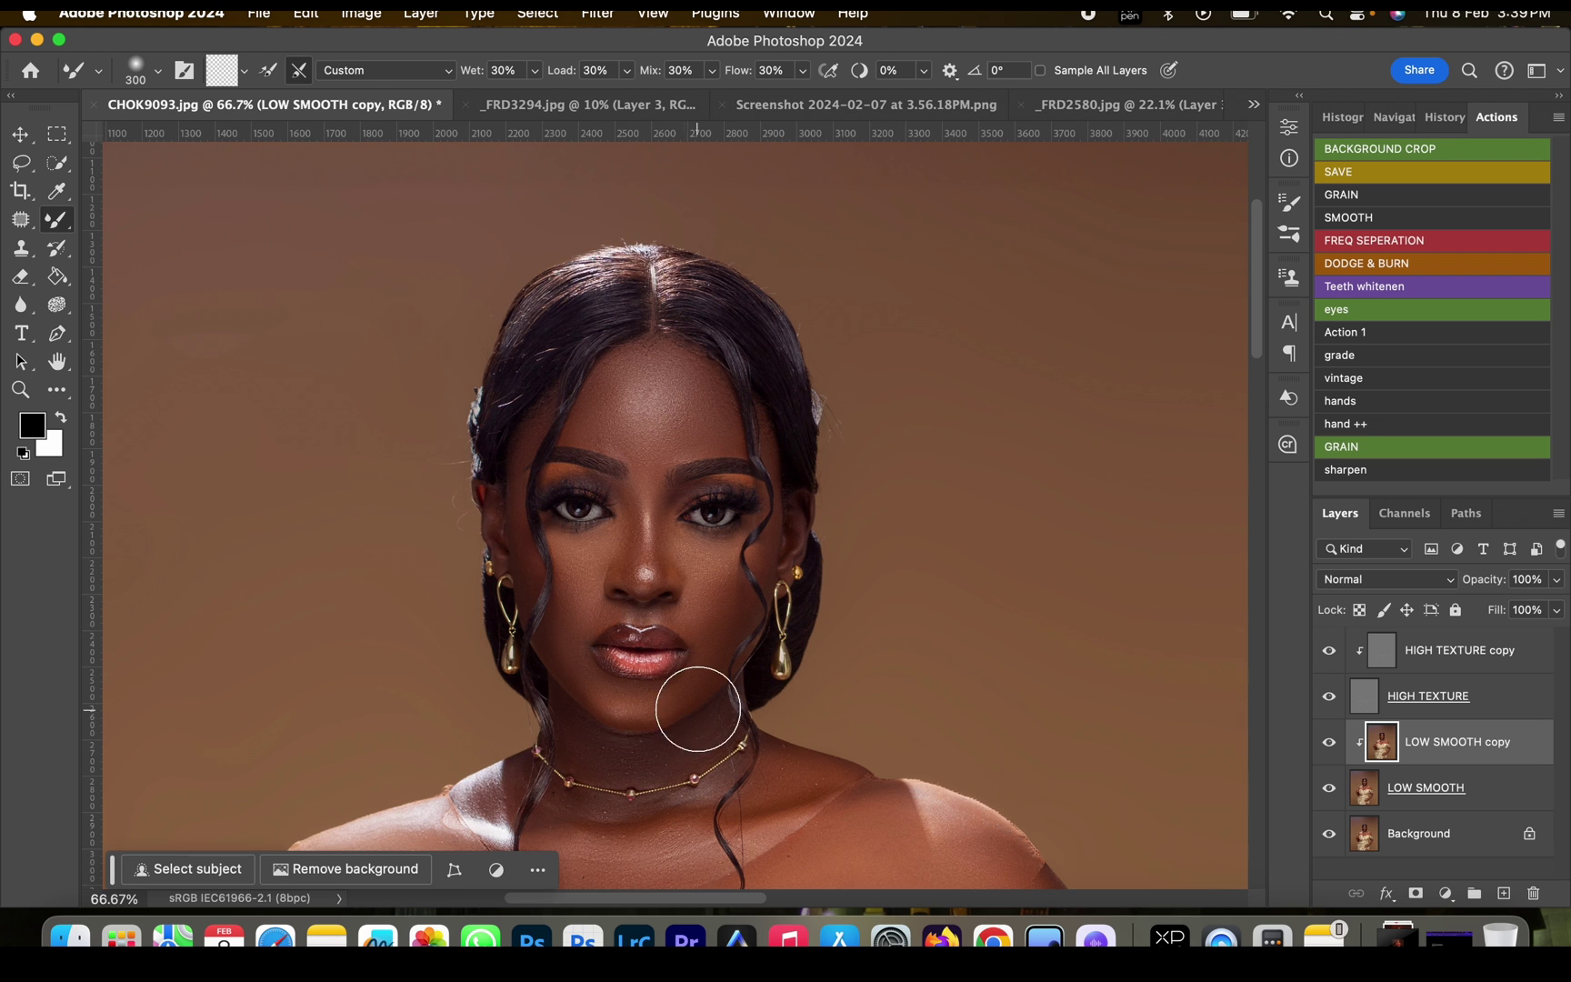
pyautogui.press('super+minus')
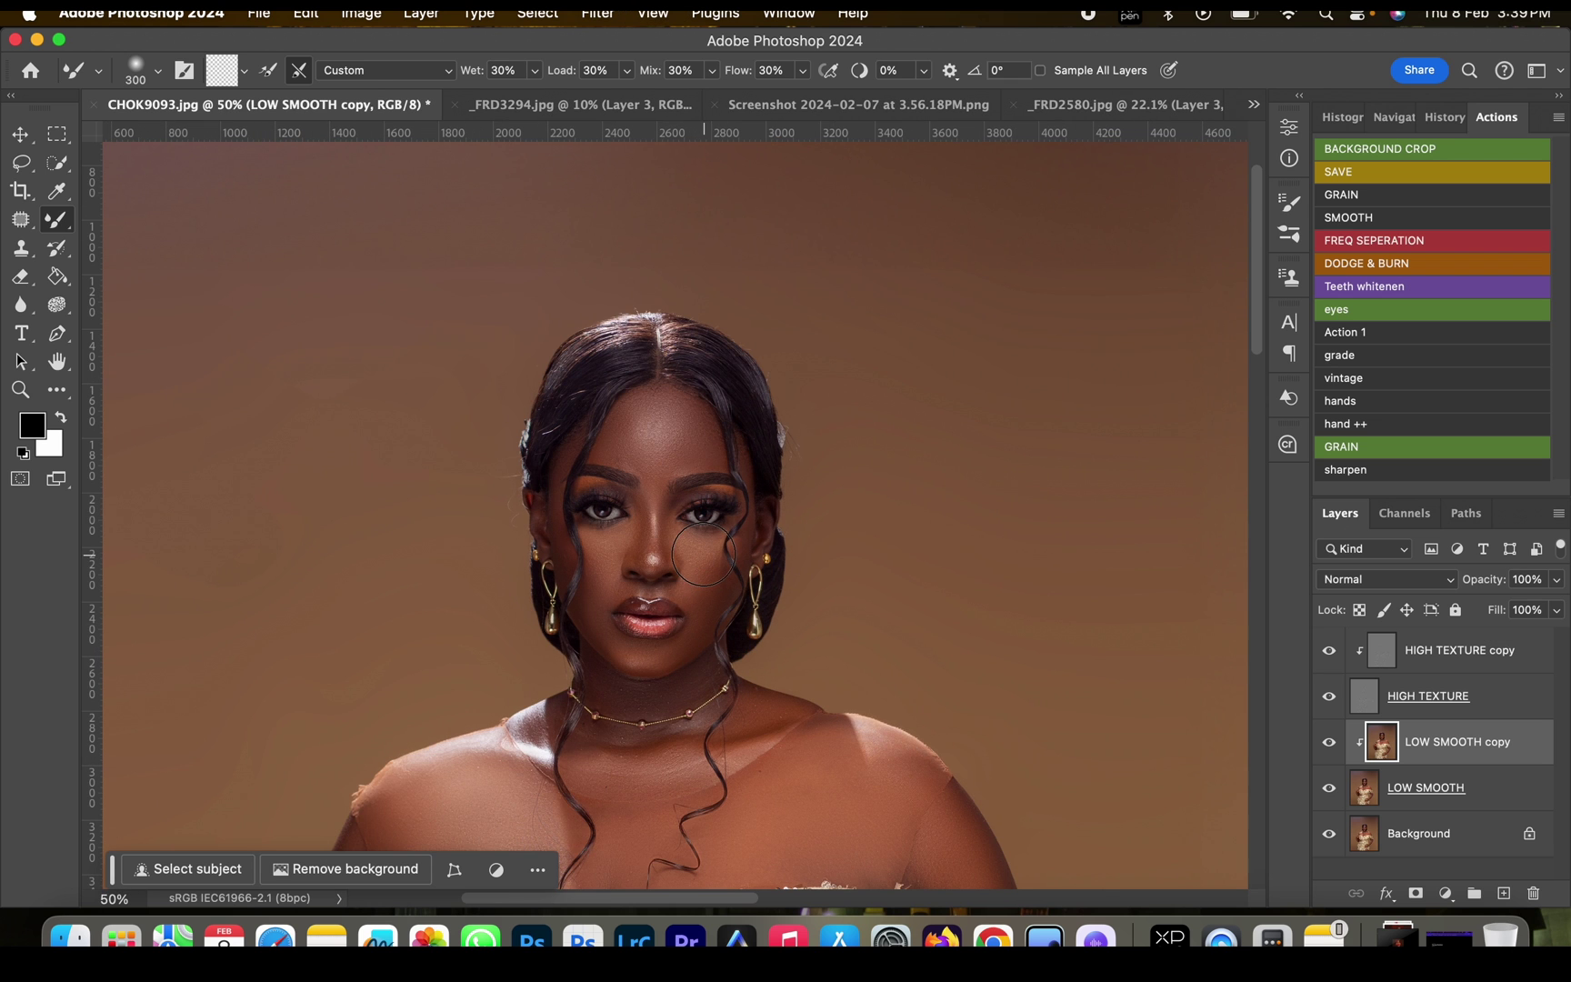
pyautogui.scroll(-10, 709, 545)
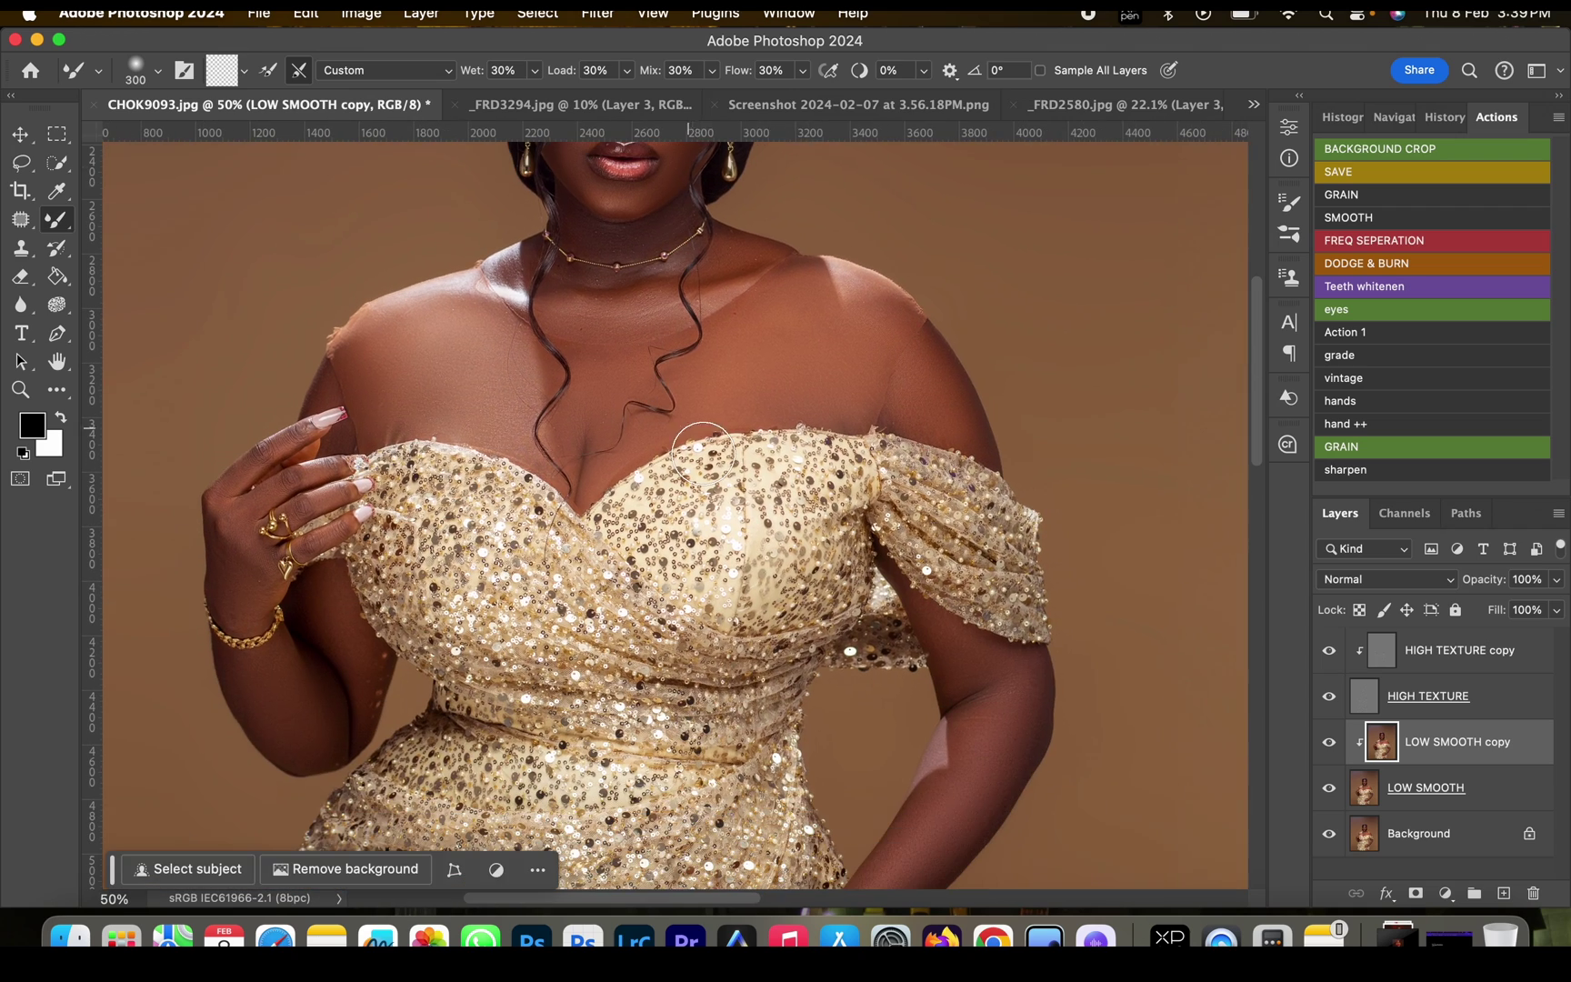